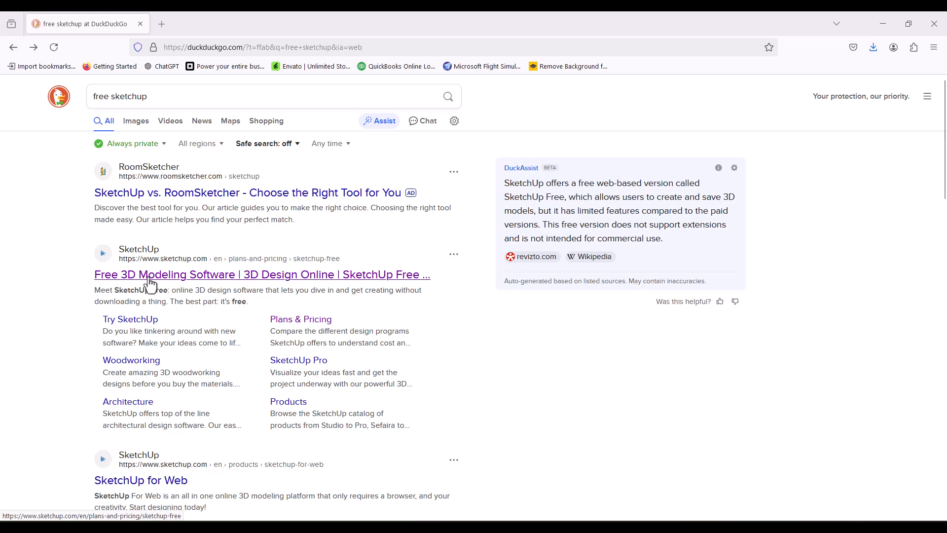
Open SketchUp Free from the search results, decline the recovered model, and start a new model.
click(205, 277)
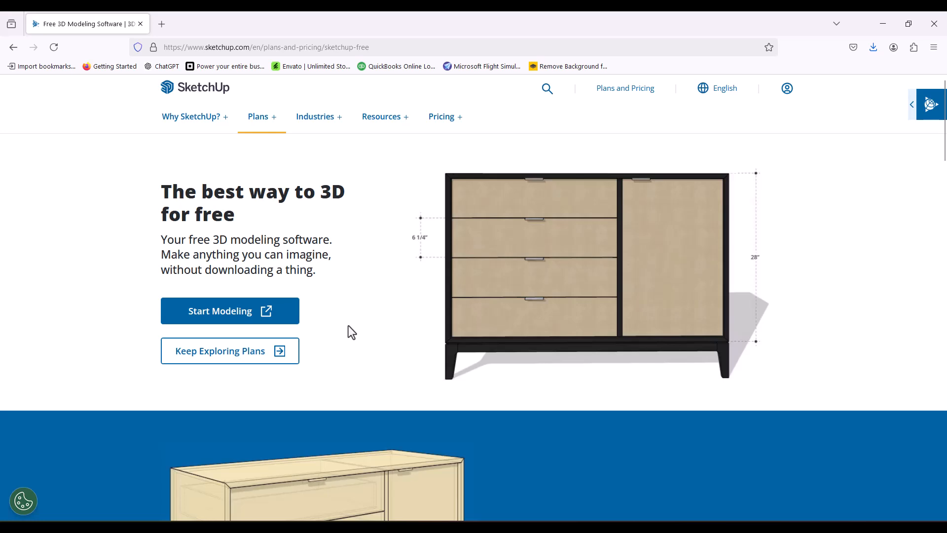
click(230, 316)
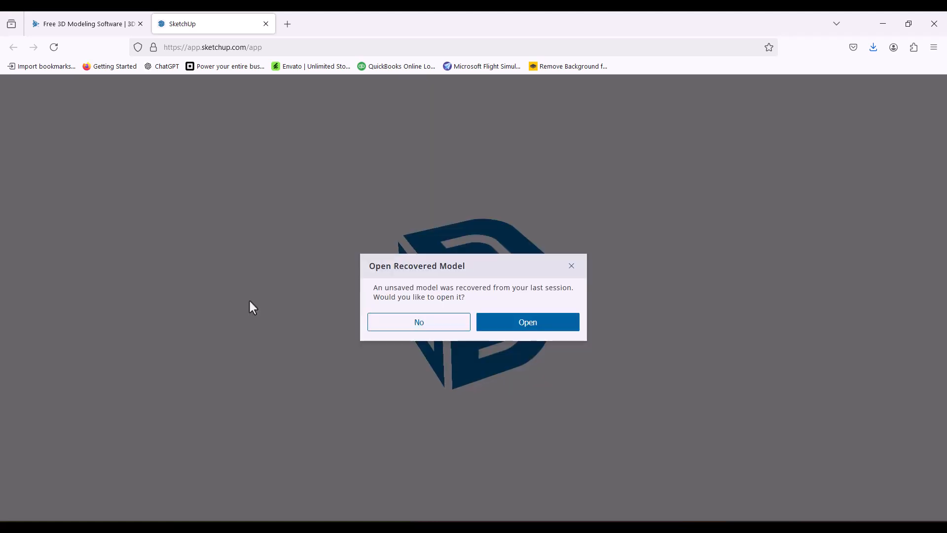
click(440, 328)
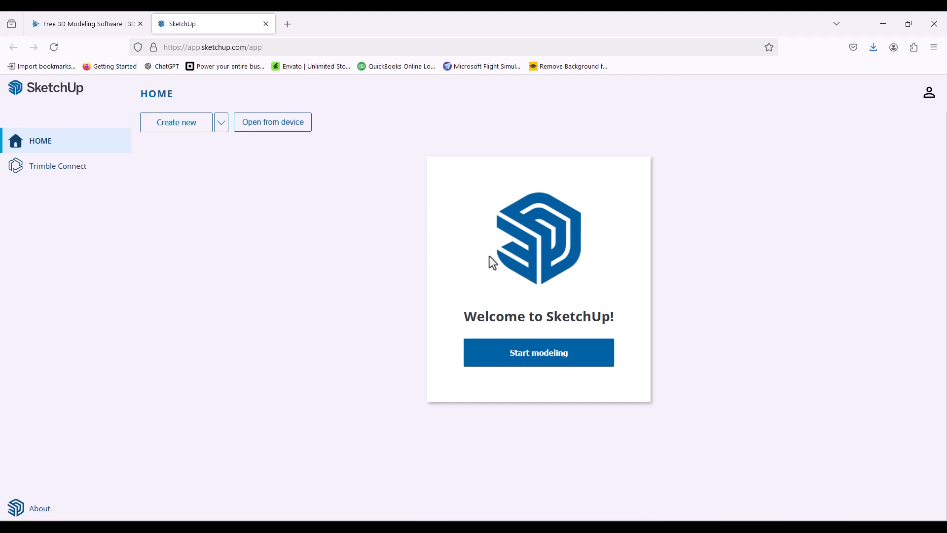
click(529, 353)
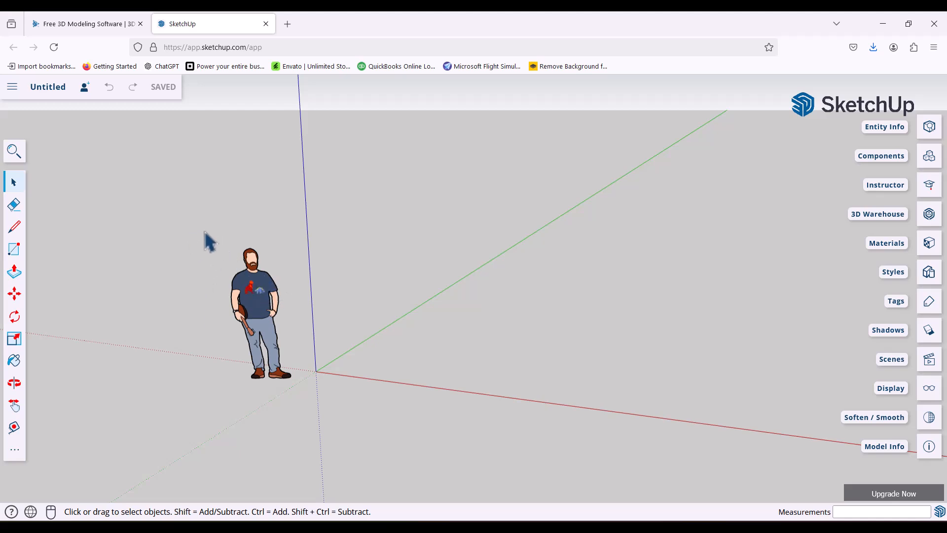
Delete the default human figure beside the origin.
mouse_move(204, 230)
mouse_down()
mouse_move(271, 277)
mouse_move(298, 393)
mouse_move(207, 238)
mouse_up()
drag(212, 238, 299, 386)
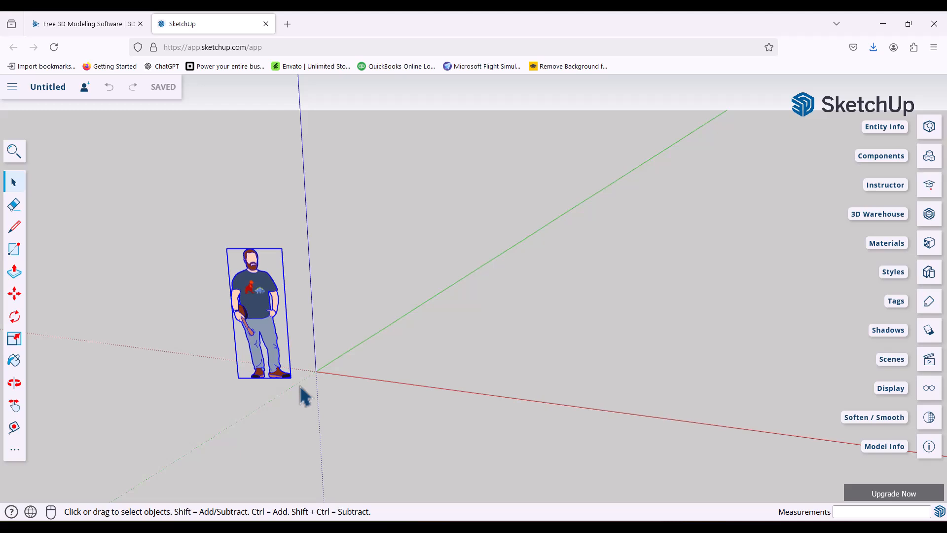
key(Delete)
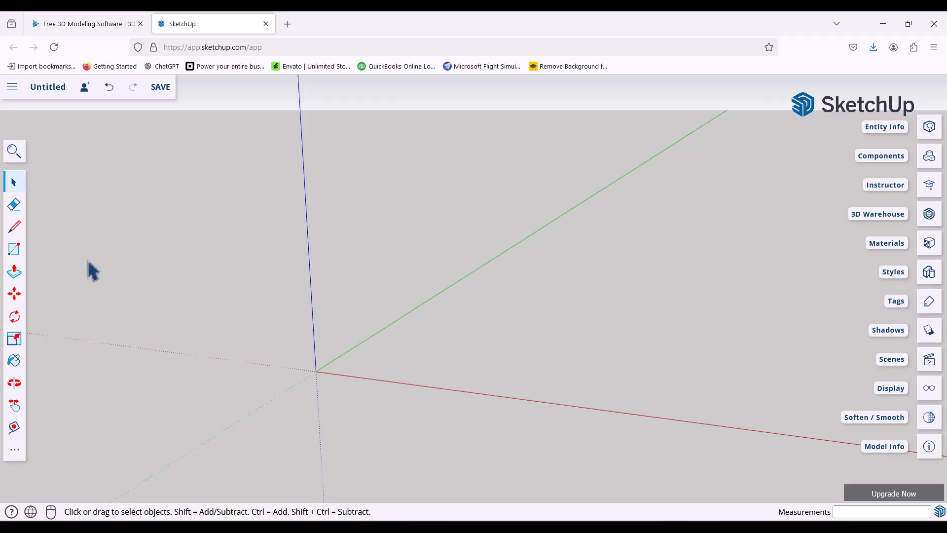
Draw a 6'6" by 5 3/4" rectangle on the ground, starting on the red axis near the origin.
click(15, 251)
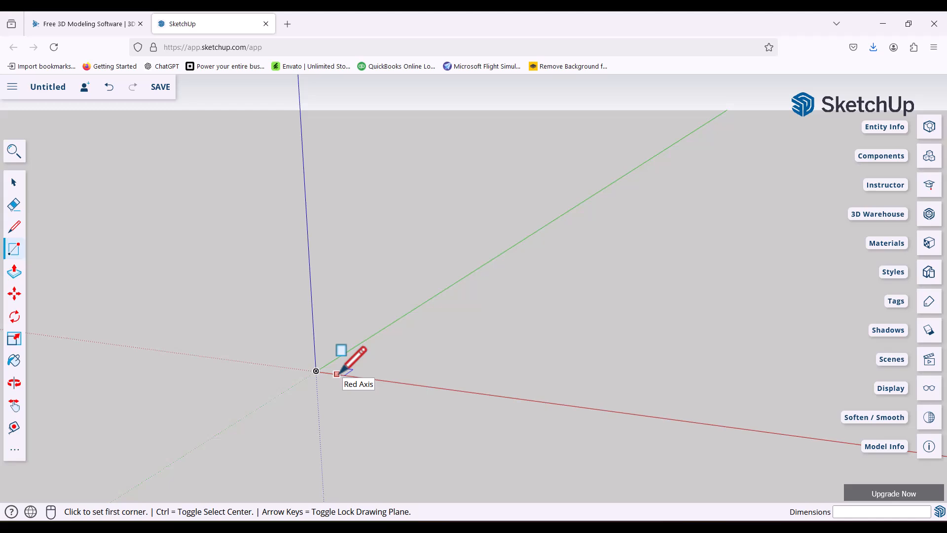
click(337, 374)
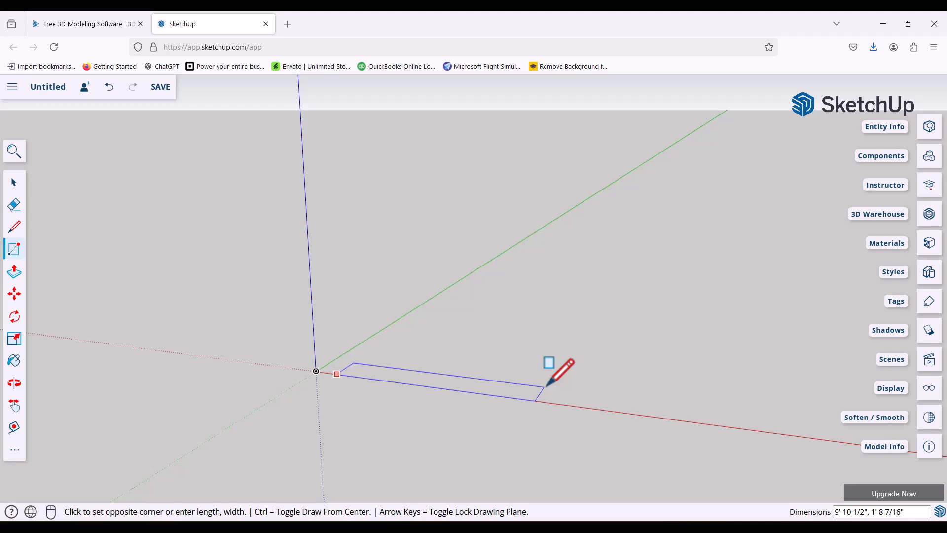
click(546, 386)
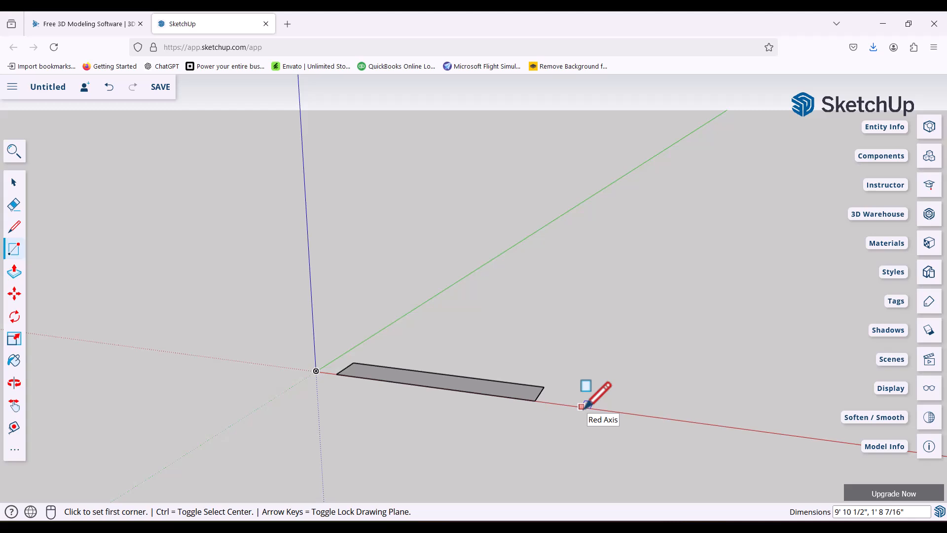
text(6'6", 5 3/4)
text(", 5 3/4)
text(")
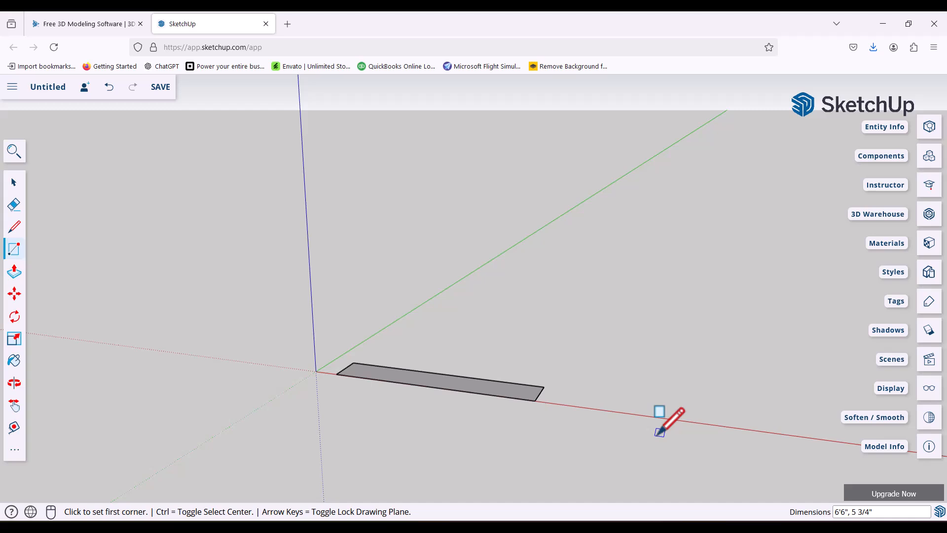
key(Return)
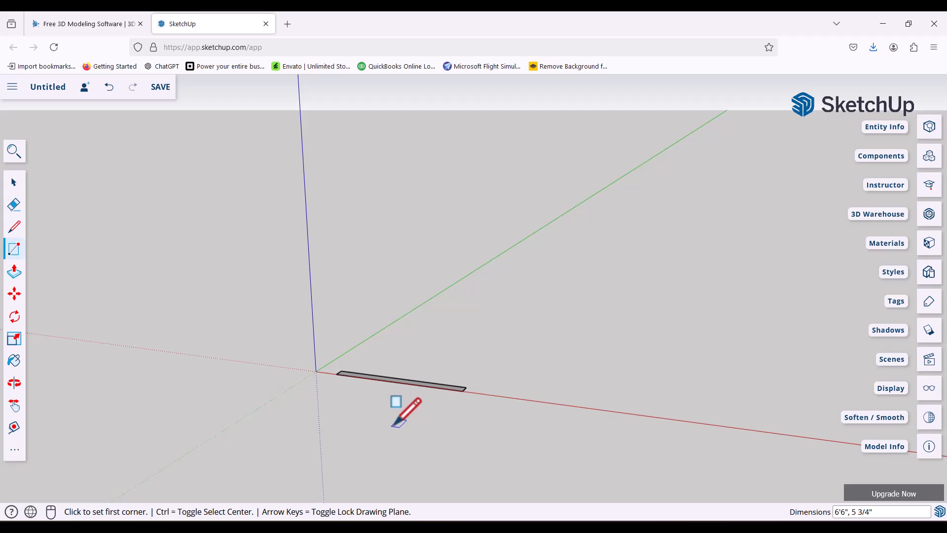
Push/Pull the rectangle upward to a height of 7'2".
scroll(393, 425, up, 5)
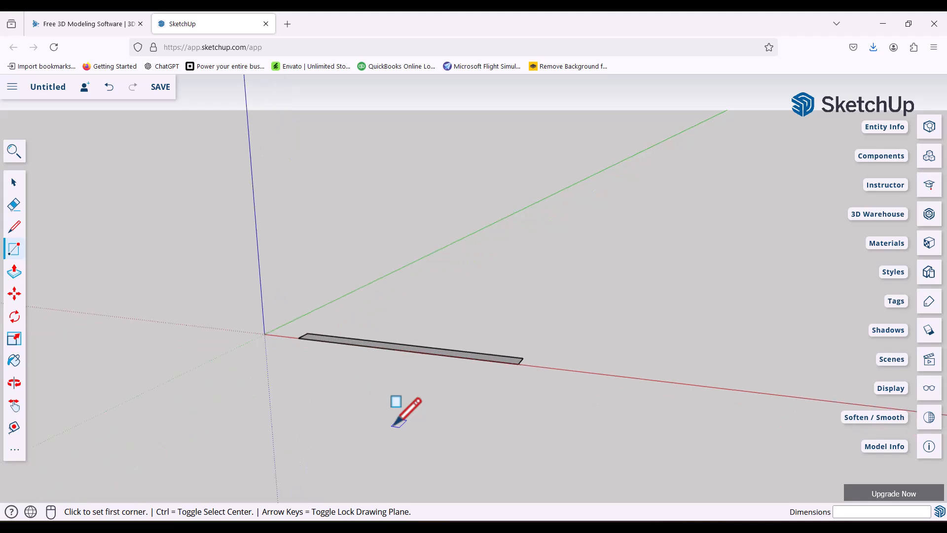
scroll(393, 425, up, 1)
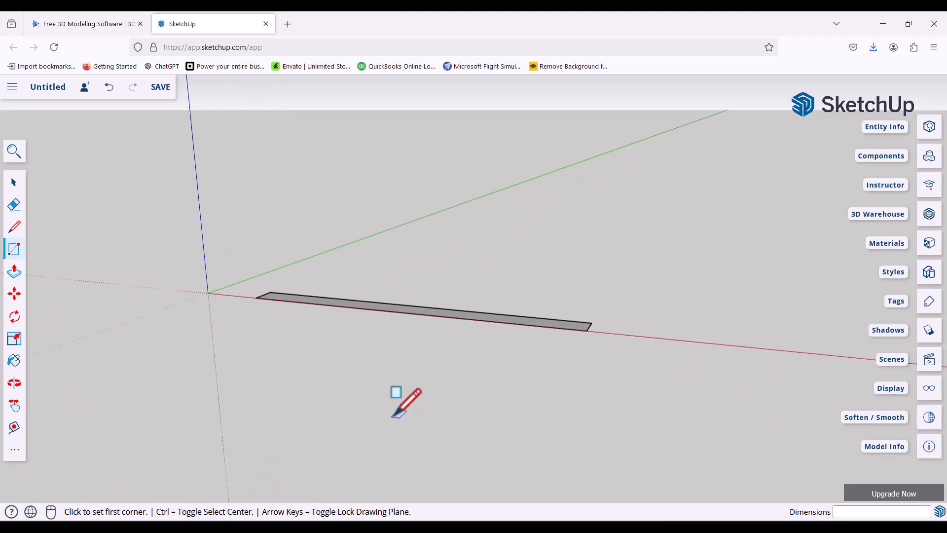
scroll(395, 423, down, 3)
scroll(394, 423, down, 6)
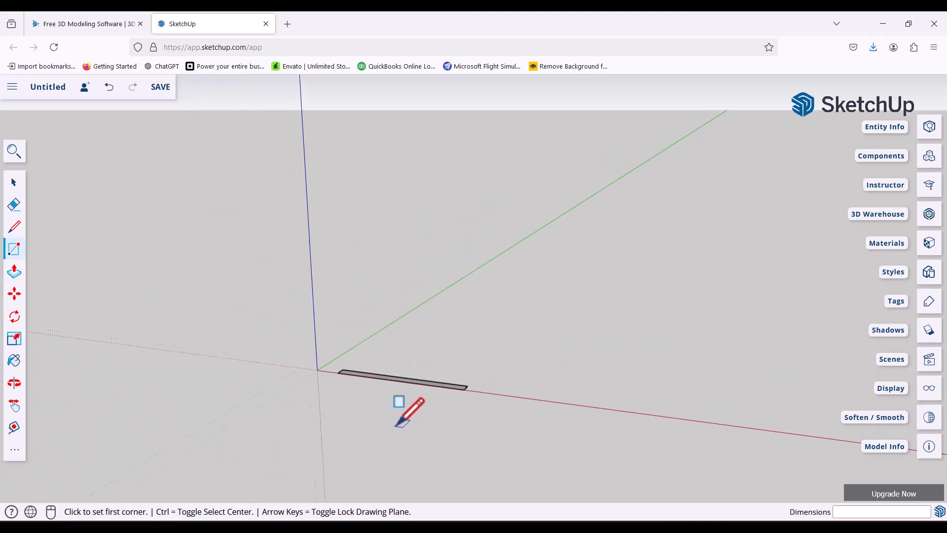
scroll(401, 427, up, 6)
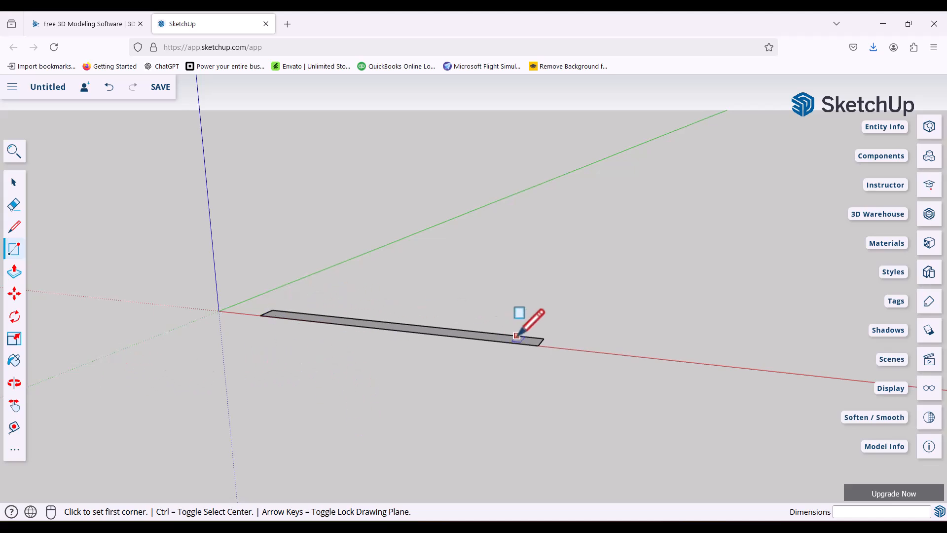
click(15, 406)
drag(378, 364, 381, 469)
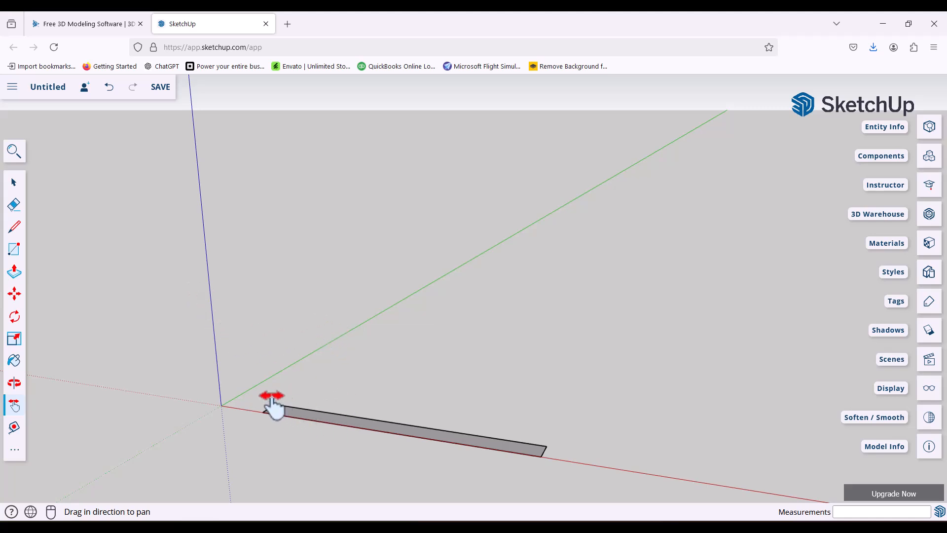
click(15, 274)
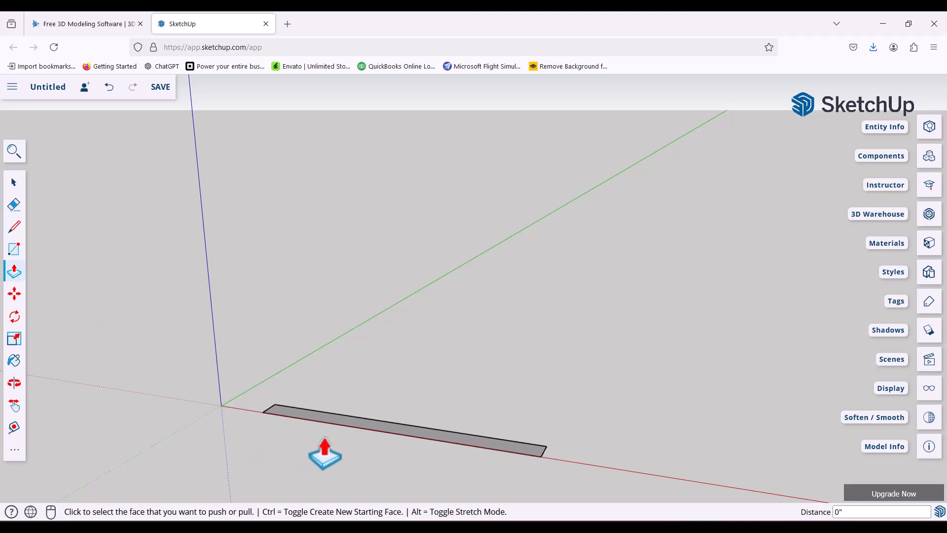
click(344, 425)
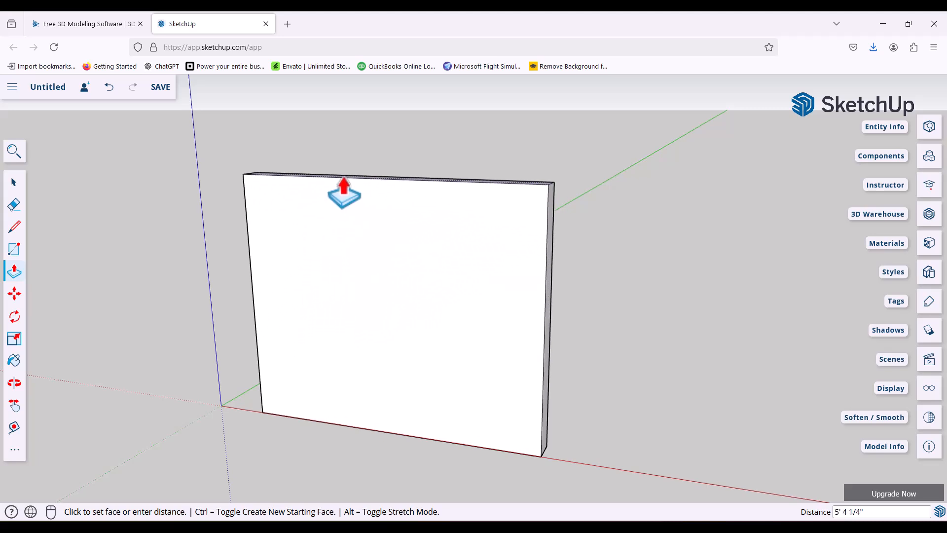
click(344, 193)
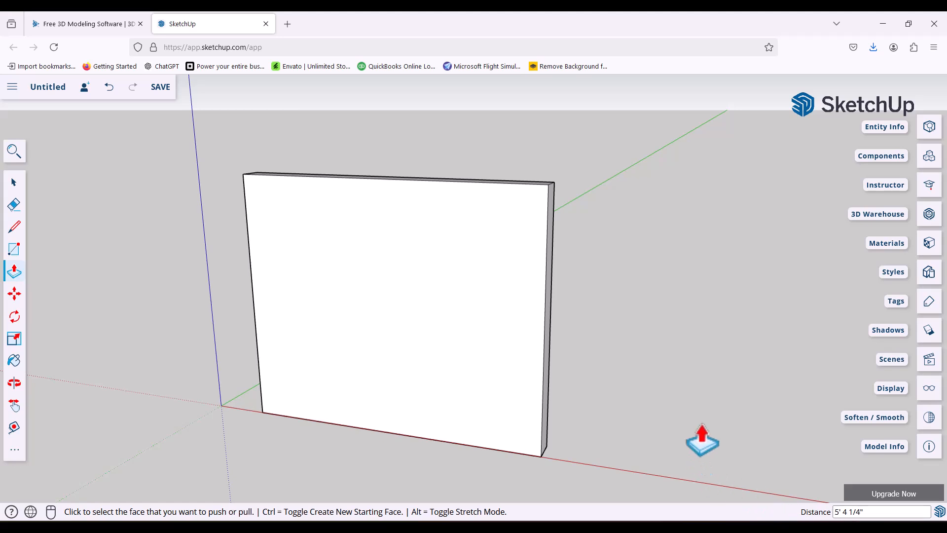
text(7'2)
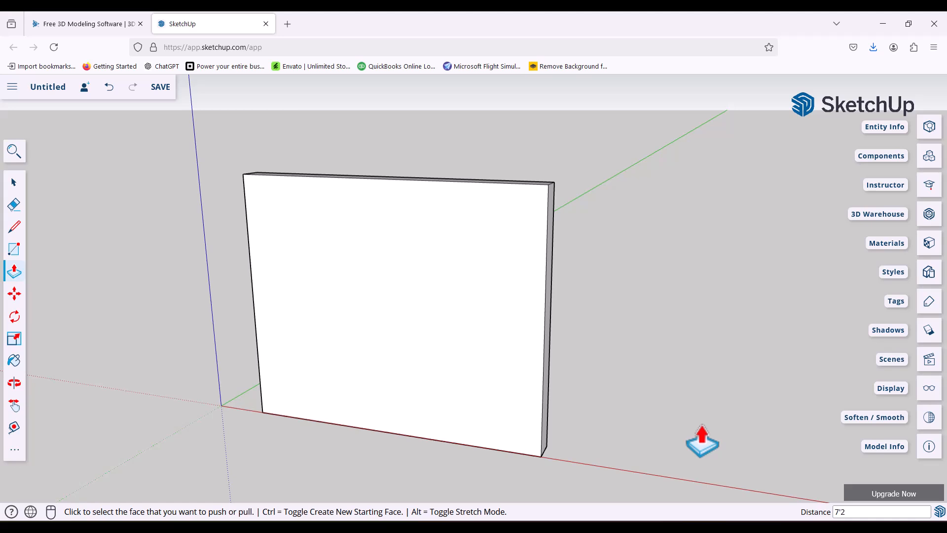
key(Return)
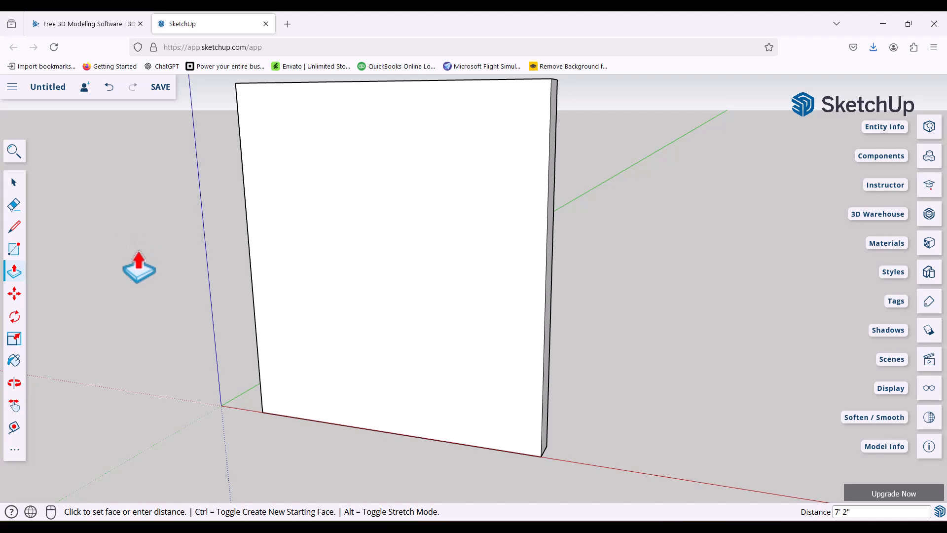
Place a vertical guide on the front face, 2" in from its left edge.
scroll(139, 267, down, 1)
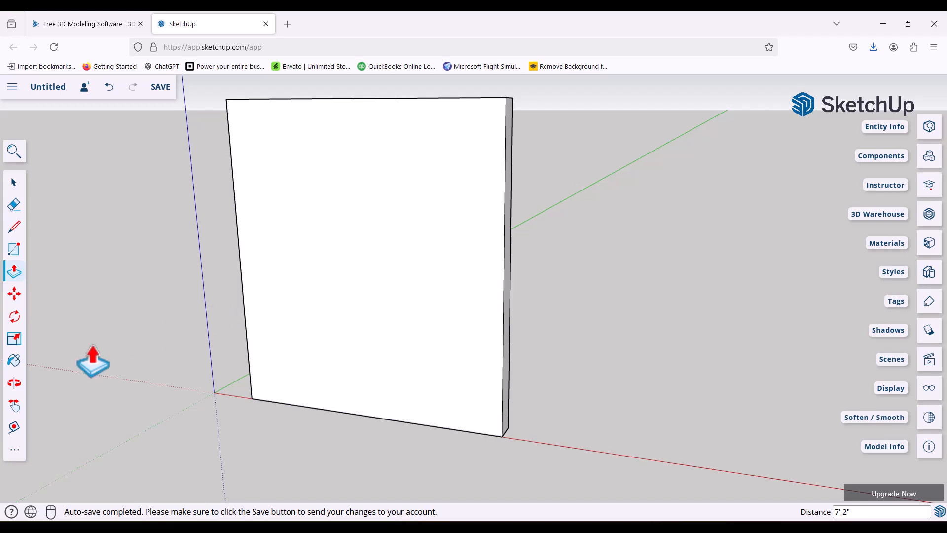
click(15, 428)
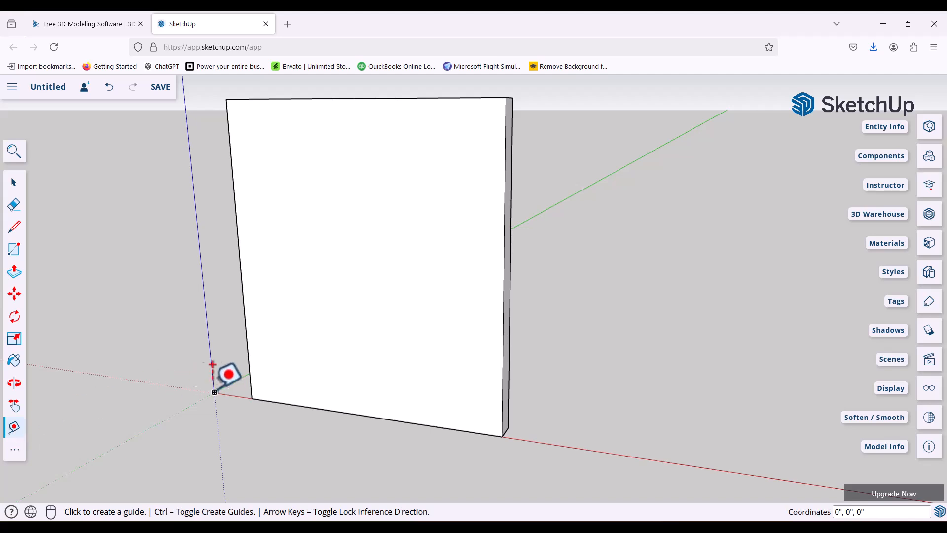
click(243, 305)
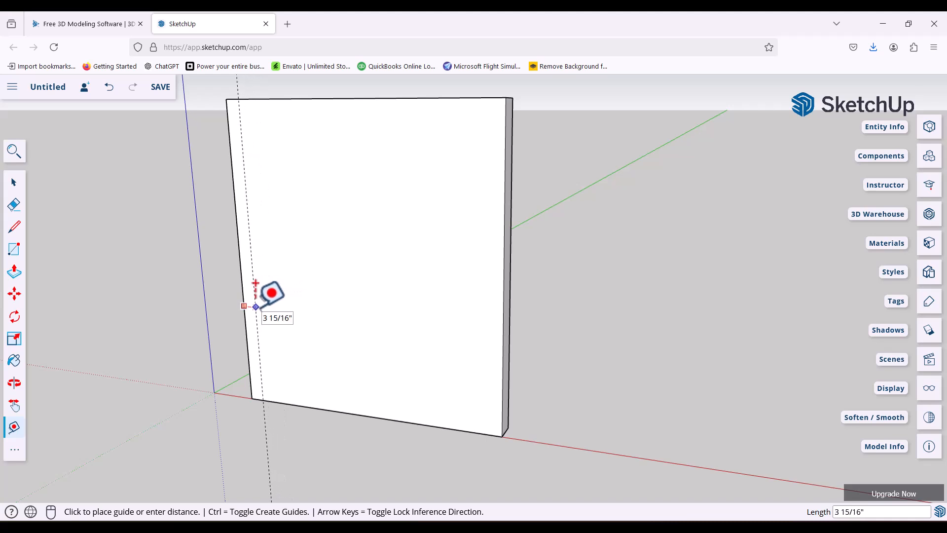
click(255, 283)
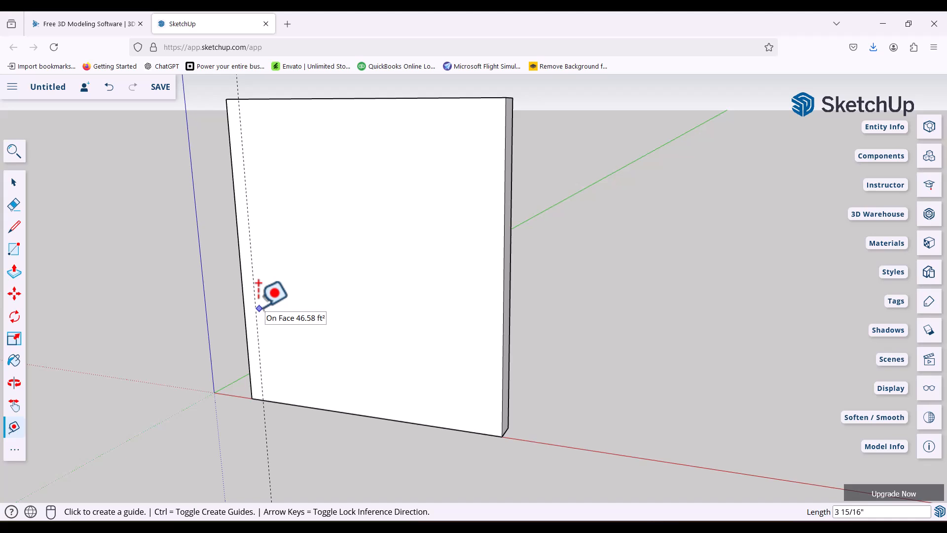
text(2)
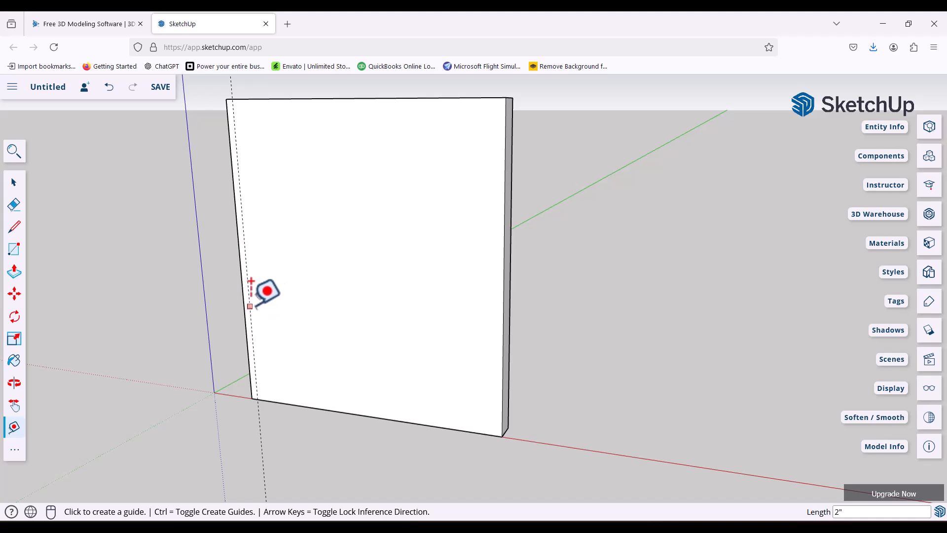
Place a second vertical guide on the front face, 3' to the right of the first guide.
click(251, 281)
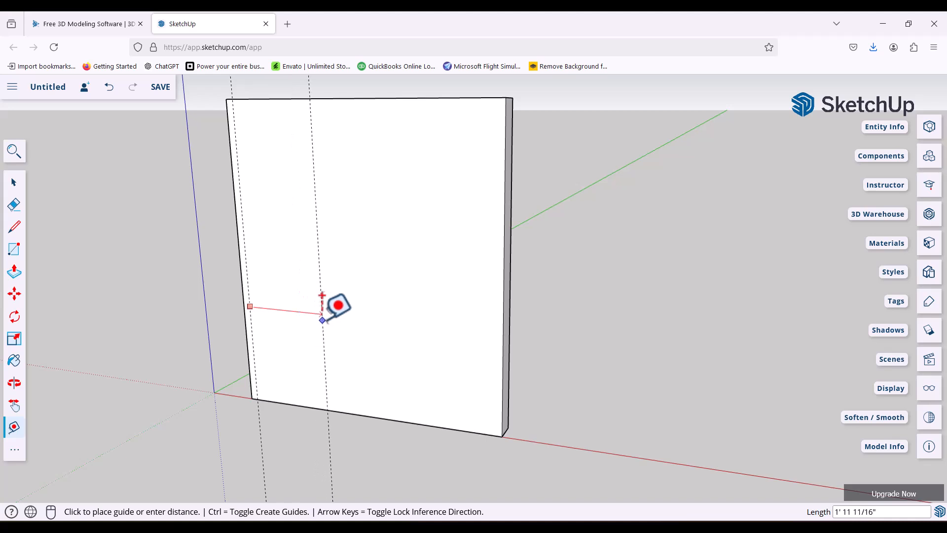
click(347, 324)
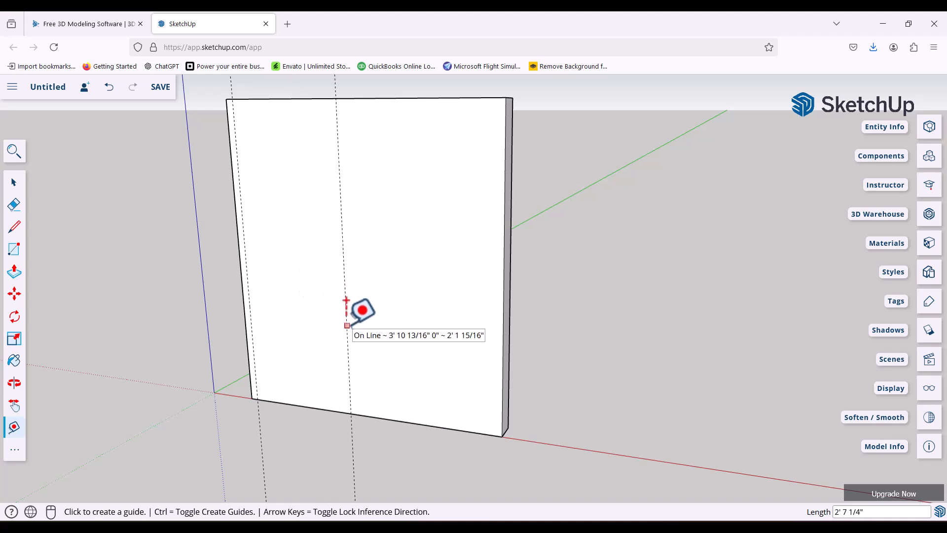
text(3)
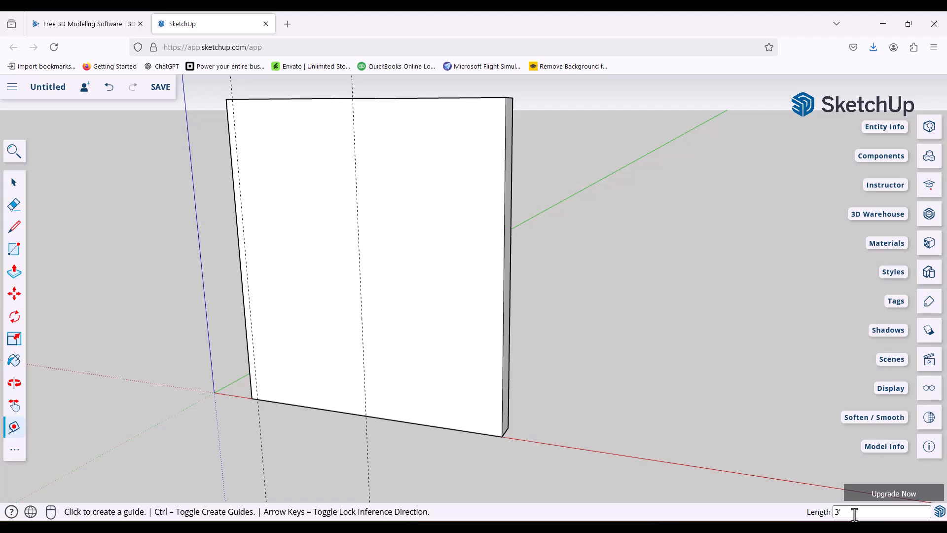
Add two vertical guides on the front face: one 2" right of the middle guide, one 2" in from the right edge.
click(362, 320)
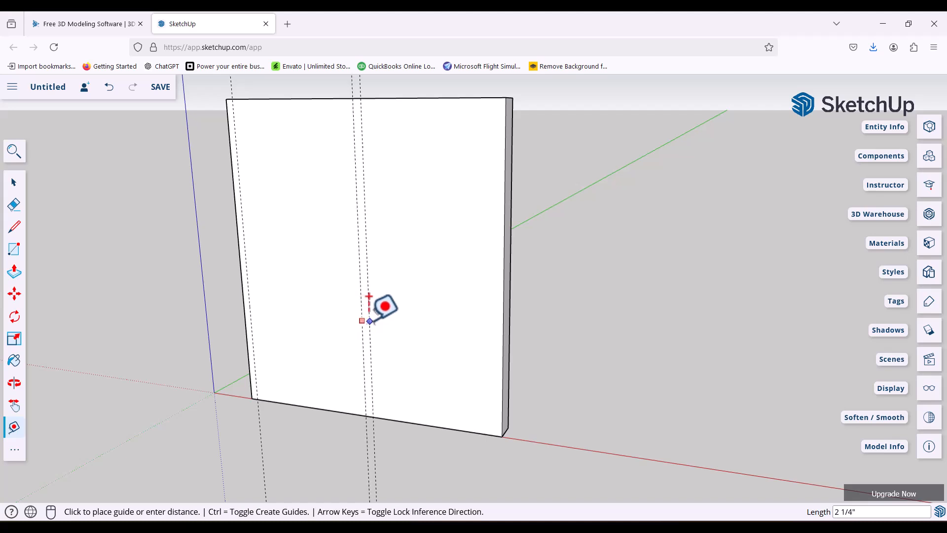
click(374, 321)
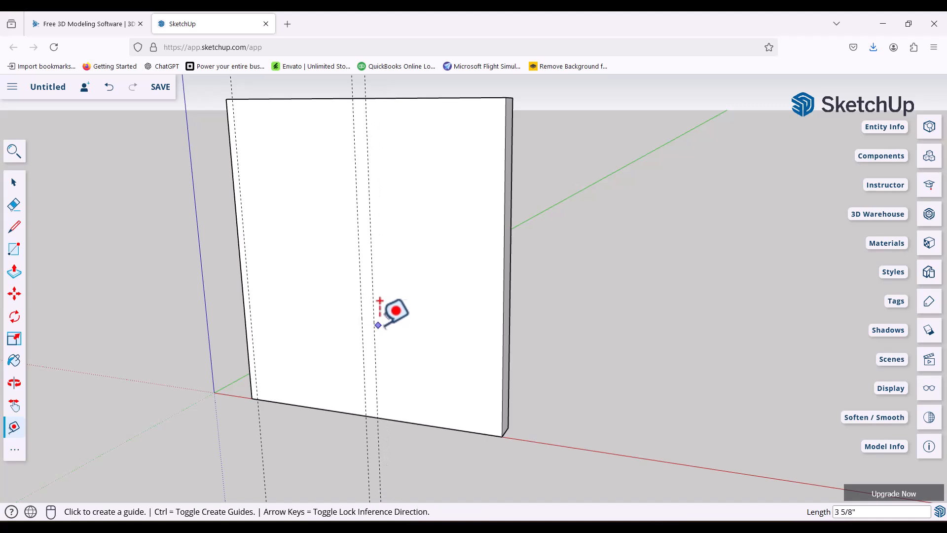
text(2)
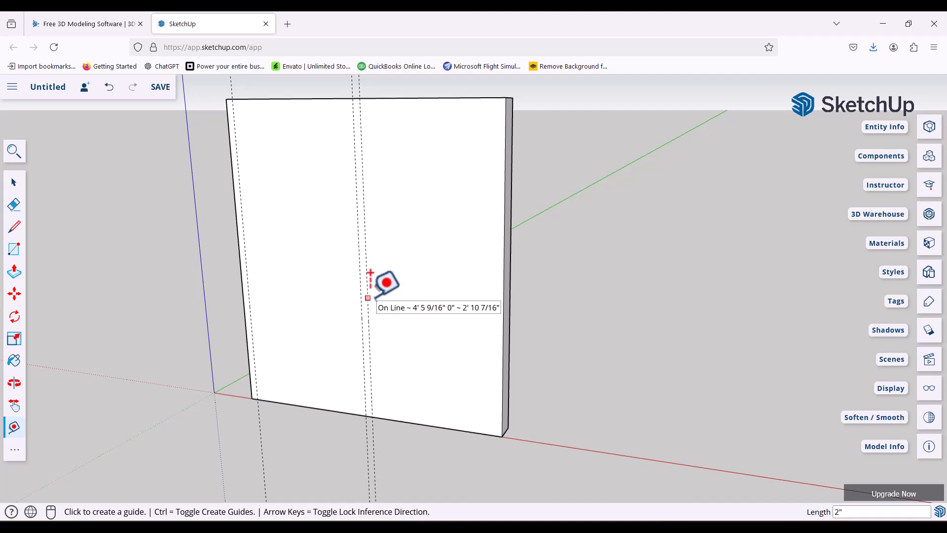
click(503, 311)
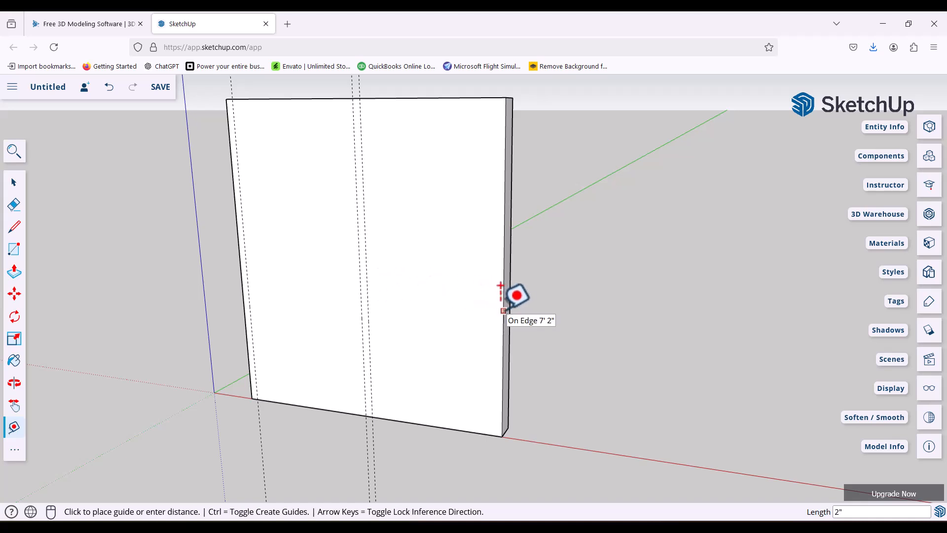
click(496, 310)
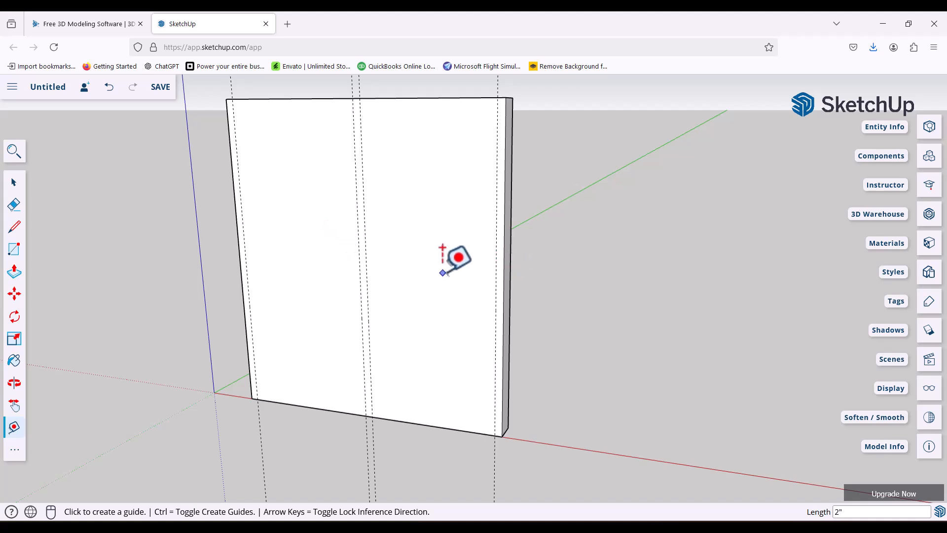
Add two horizontal guides on the front face: one 2" below the top edge, one 4" above the bottom edge.
click(312, 98)
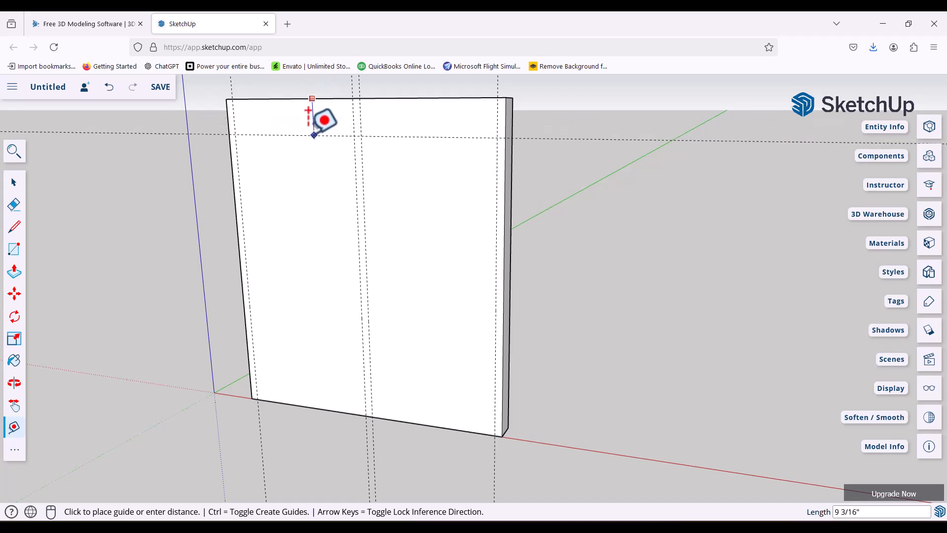
click(313, 105)
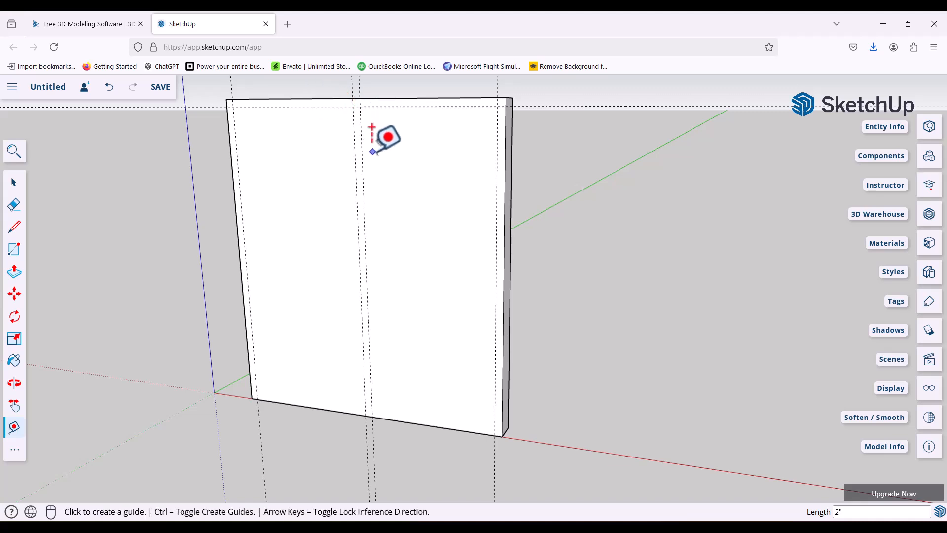
click(425, 424)
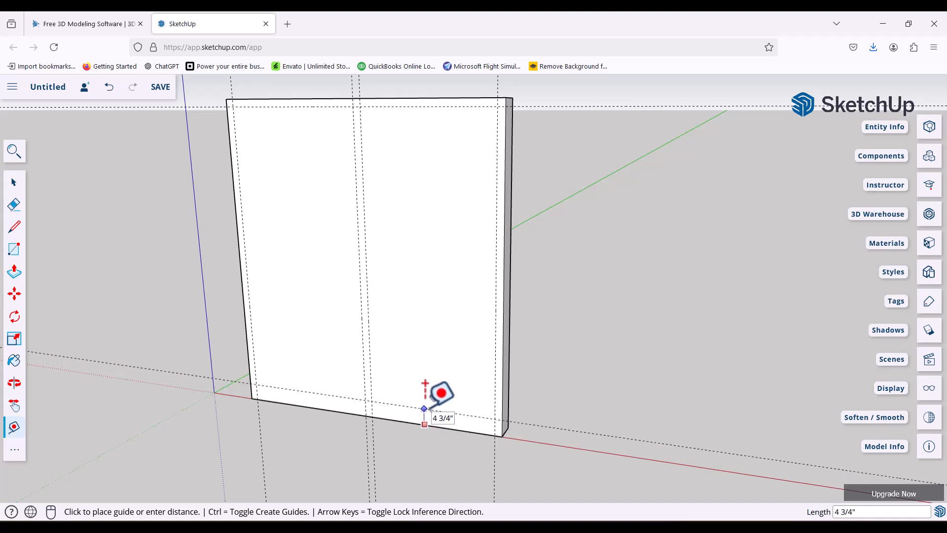
click(425, 408)
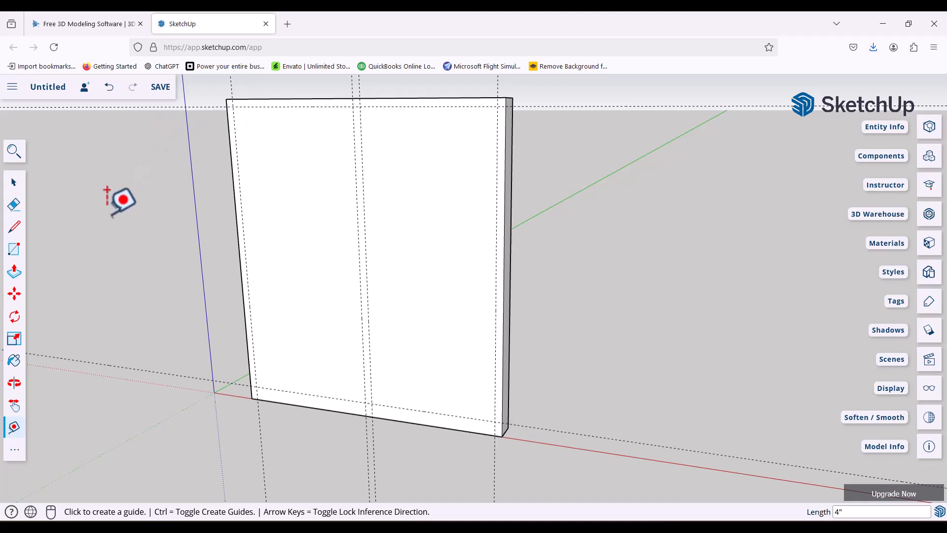
Draw two rectangles between the guides on the front face: a 3' by 7' door opening and a 3' by 6'8" opening beside it.
click(14, 251)
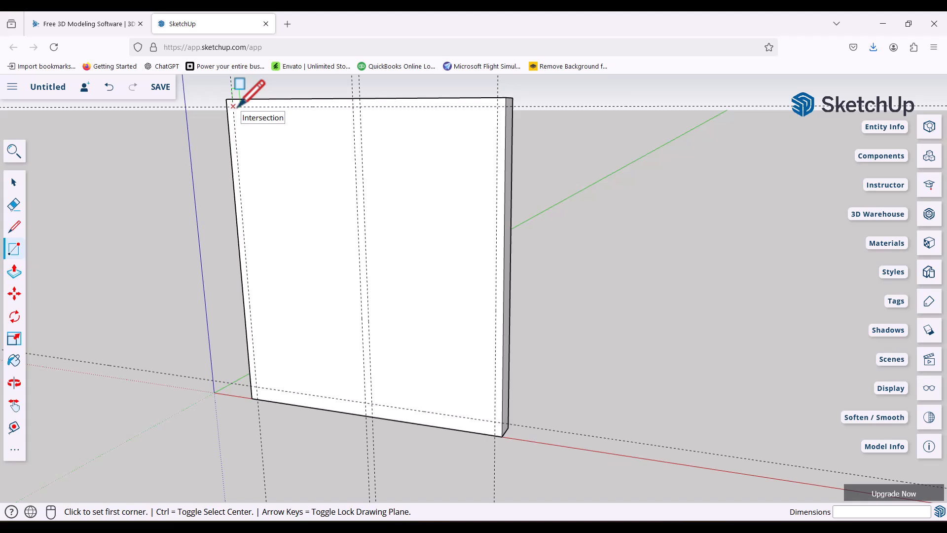
click(234, 106)
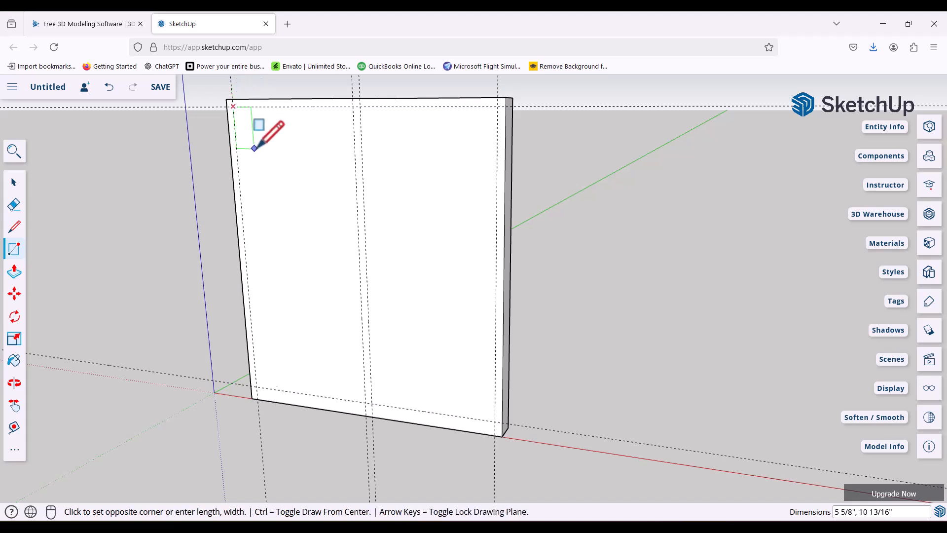
click(366, 415)
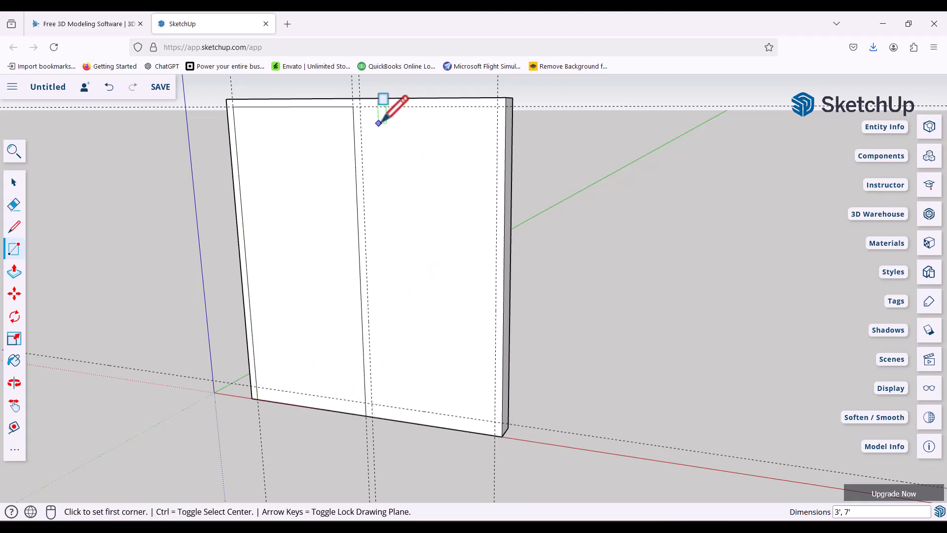
click(360, 107)
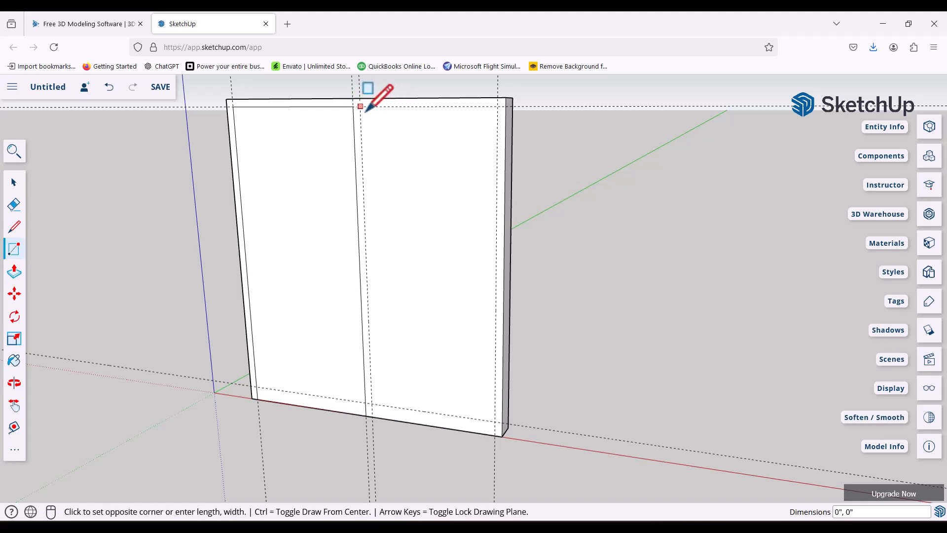
click(495, 420)
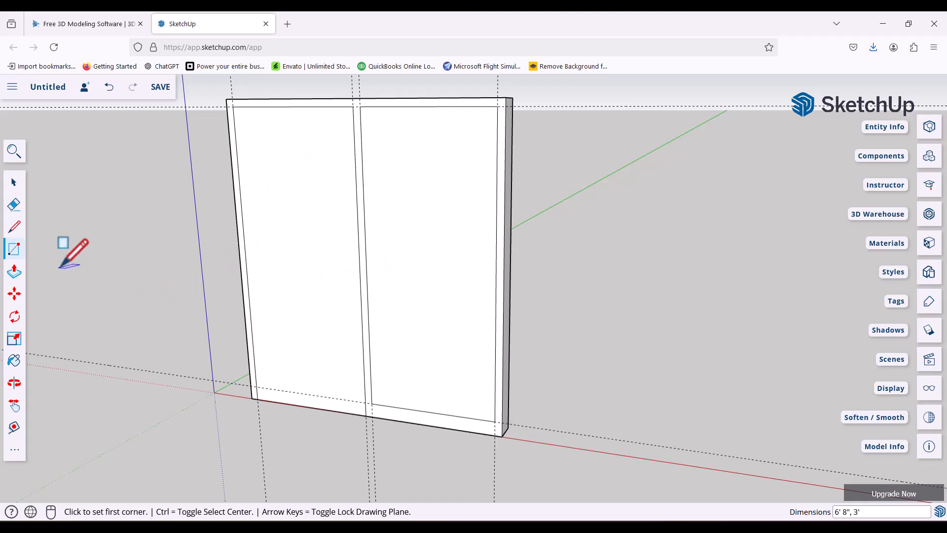
Push/Pull both rectangles 5 3/4" through the block to cut out the two openings.
click(14, 272)
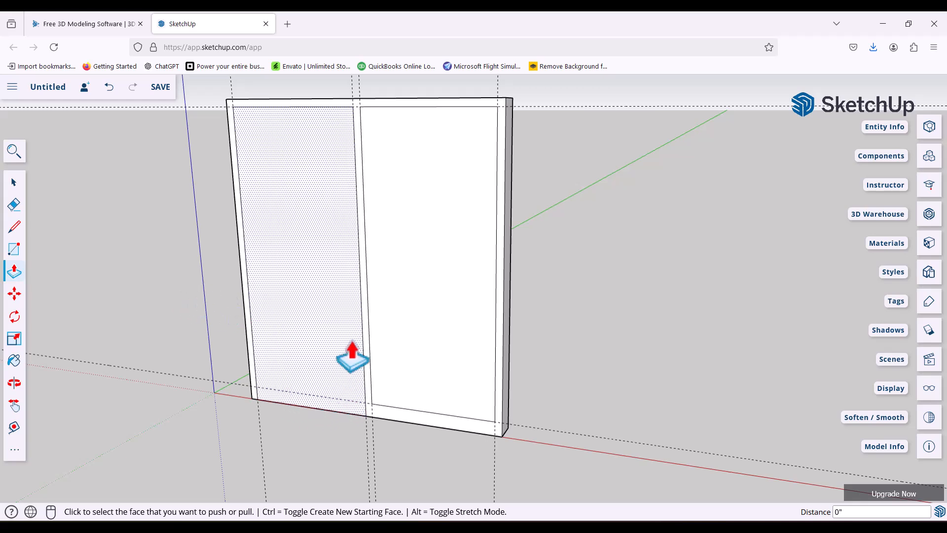
click(296, 310)
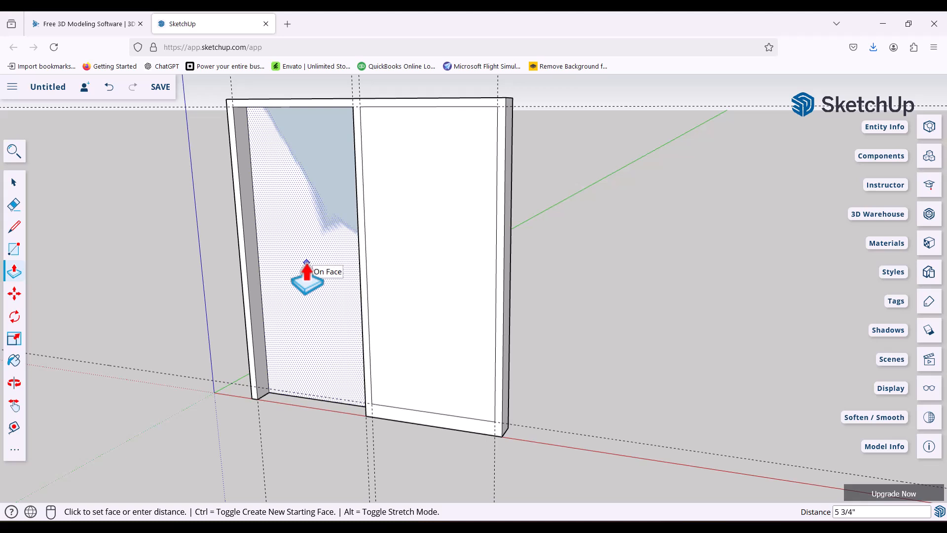
click(306, 271)
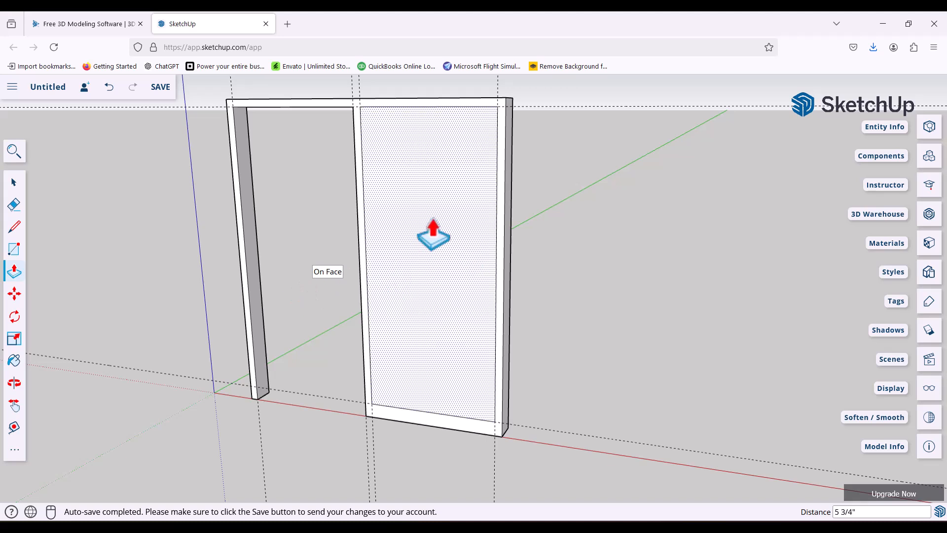
click(429, 249)
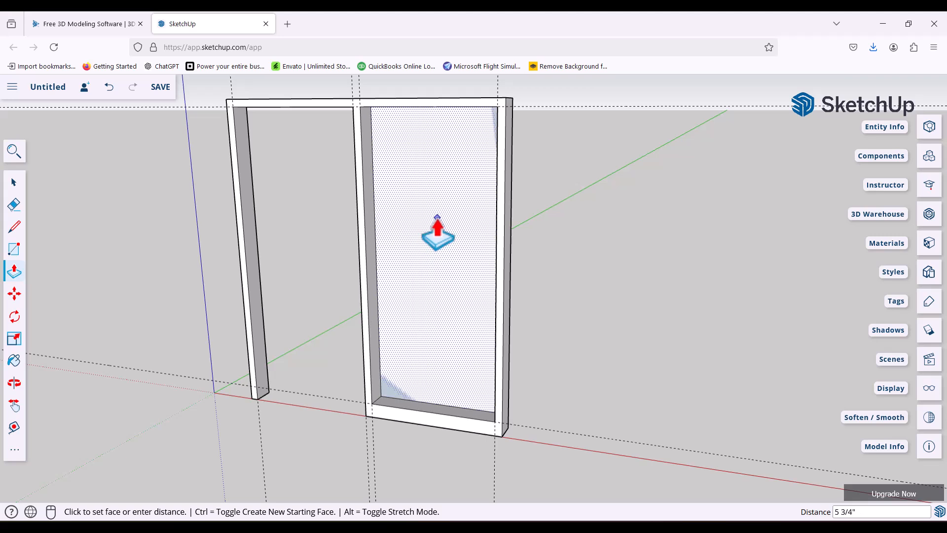
click(437, 236)
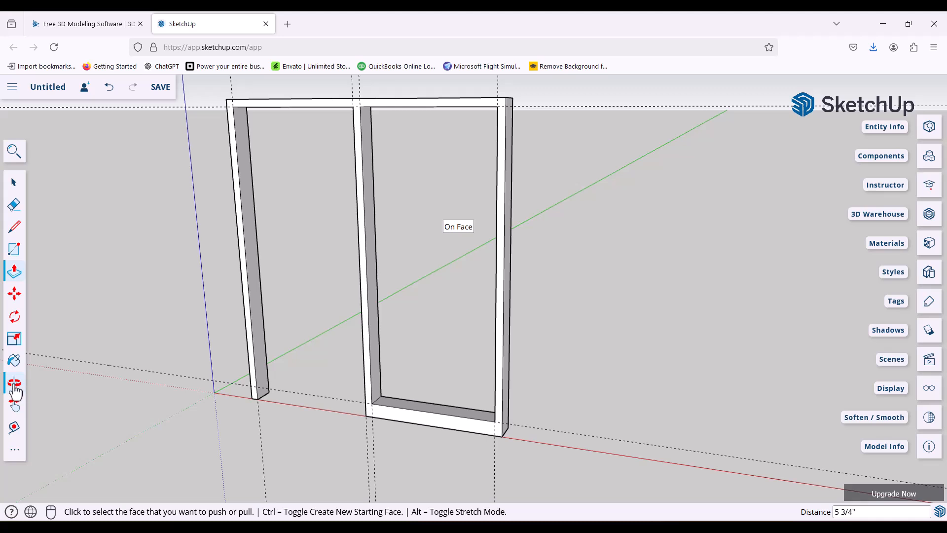
Hide the guides and the axes in the model display.
click(13, 404)
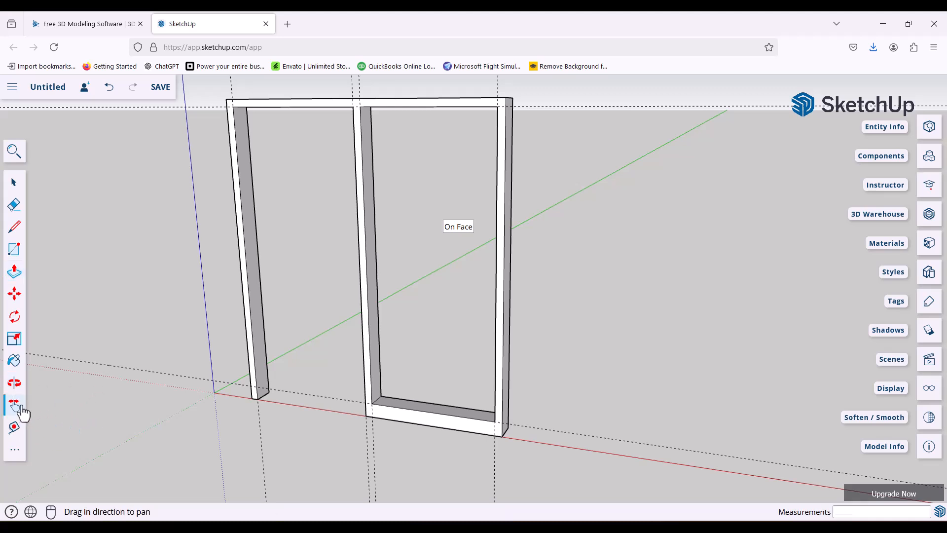
drag(179, 363, 183, 391)
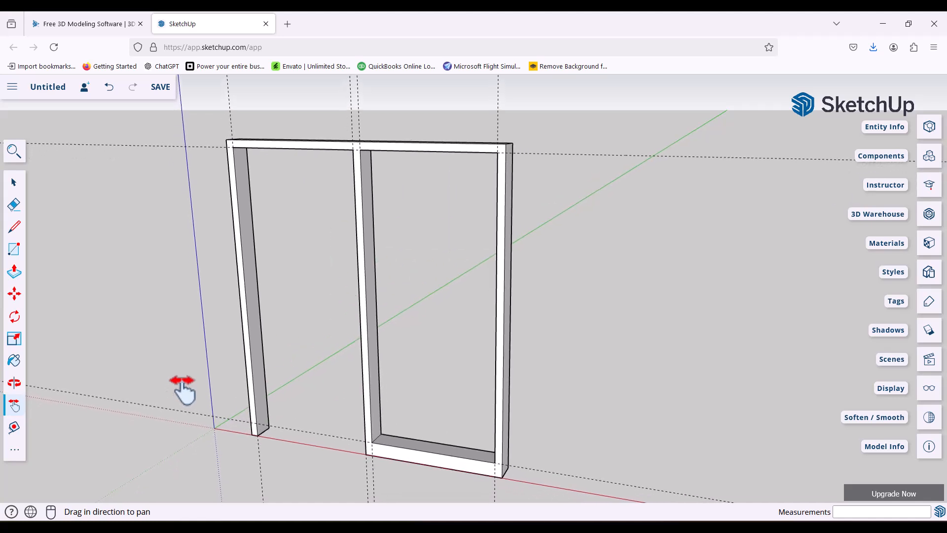
click(15, 390)
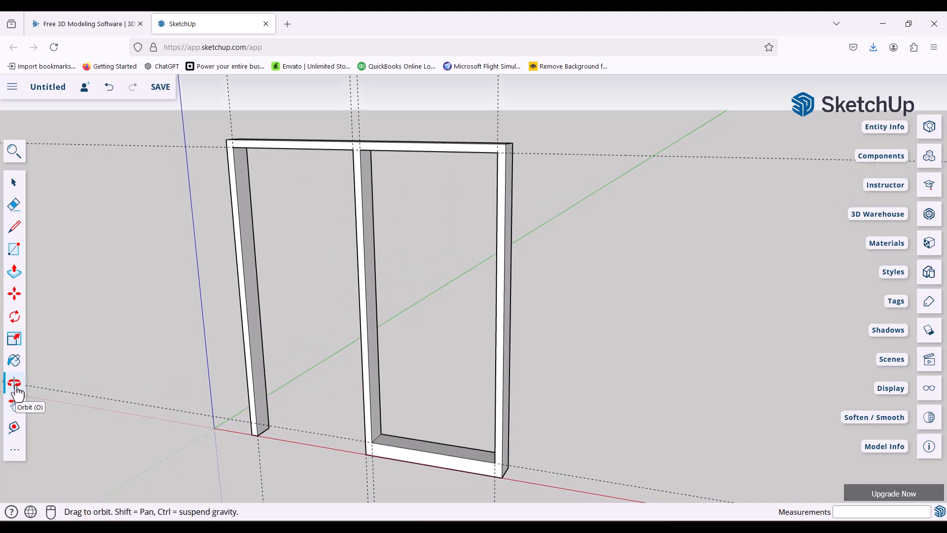
drag(302, 406, 338, 341)
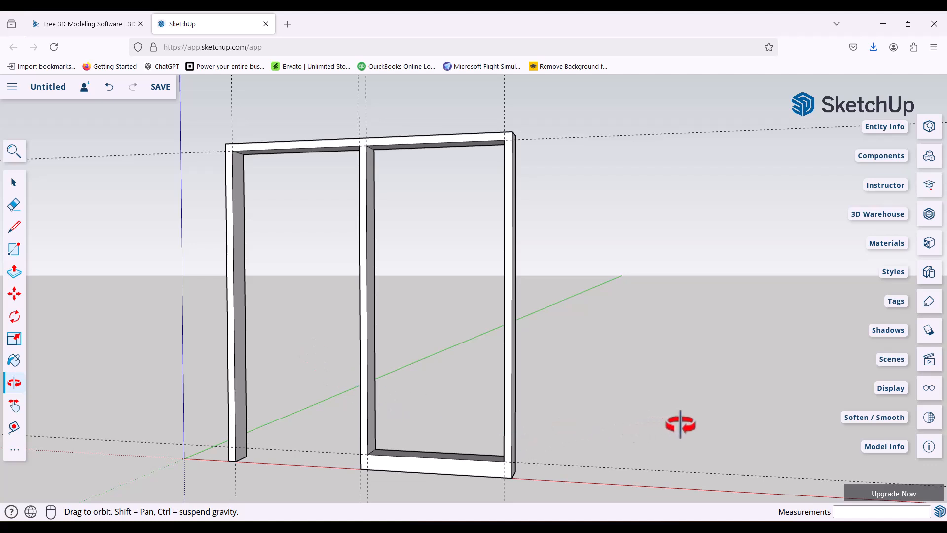
click(929, 392)
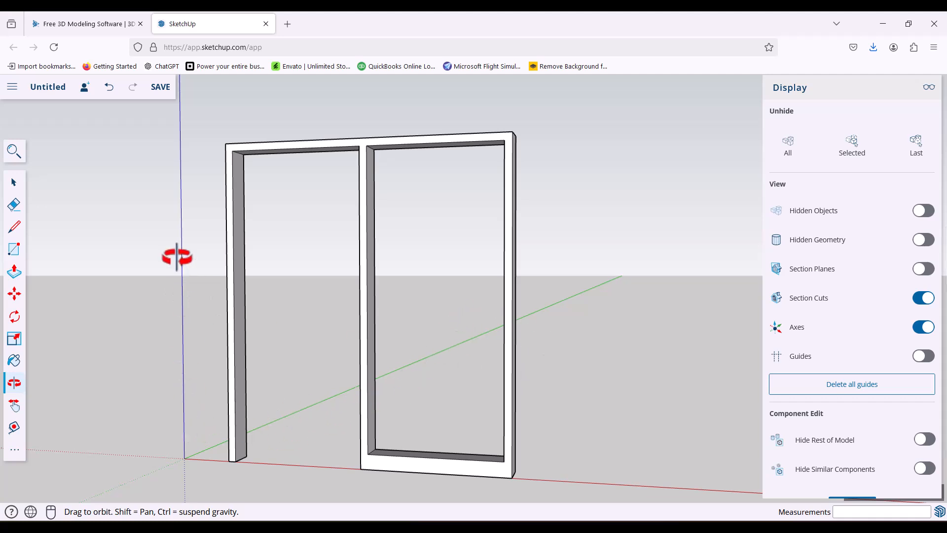
click(920, 328)
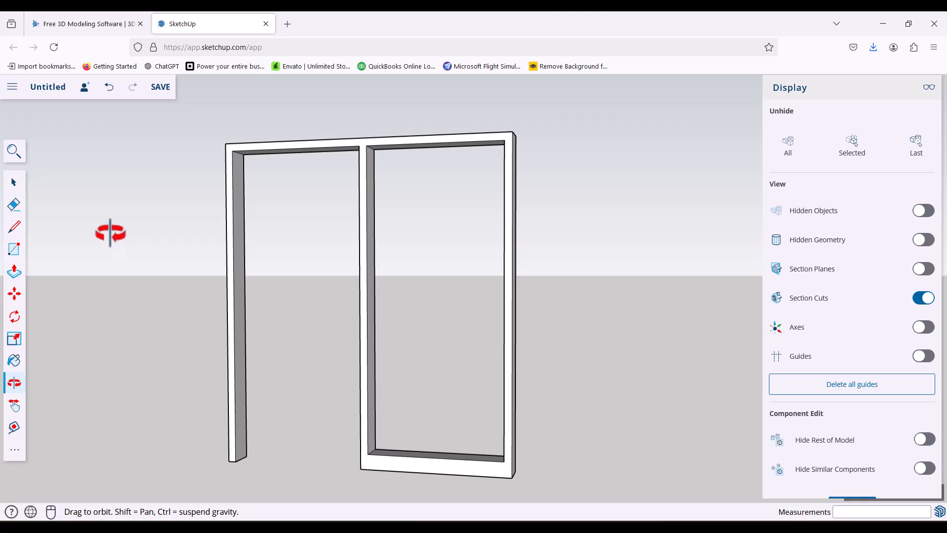
click(12, 87)
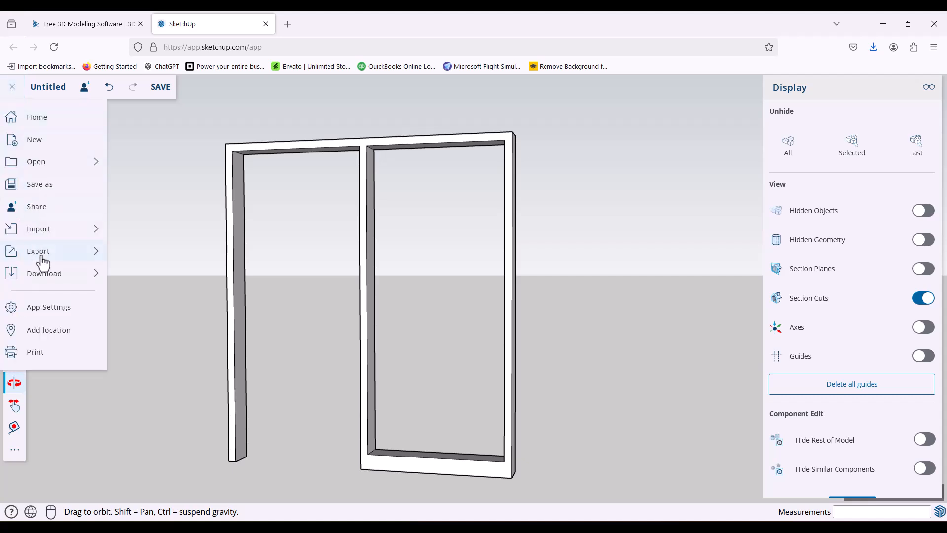
mouse_move(44, 284)
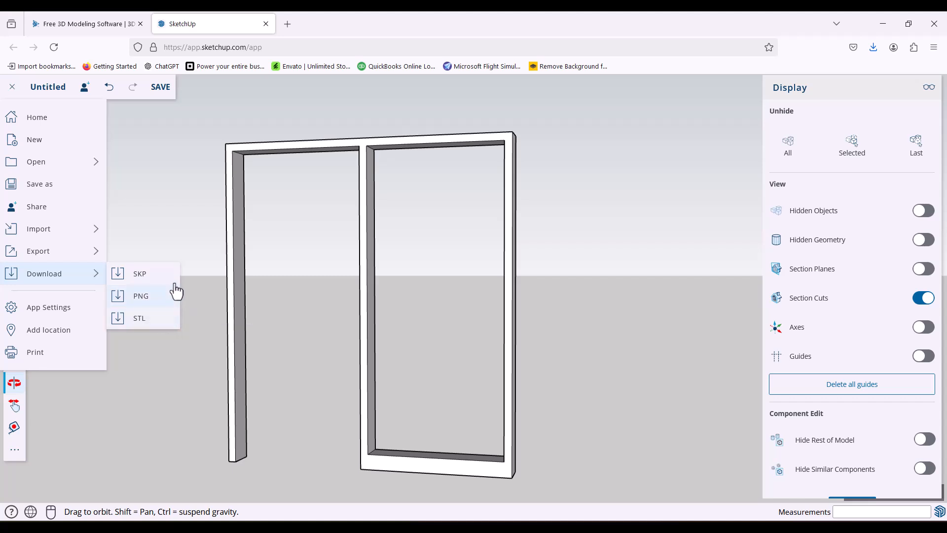
click(159, 195)
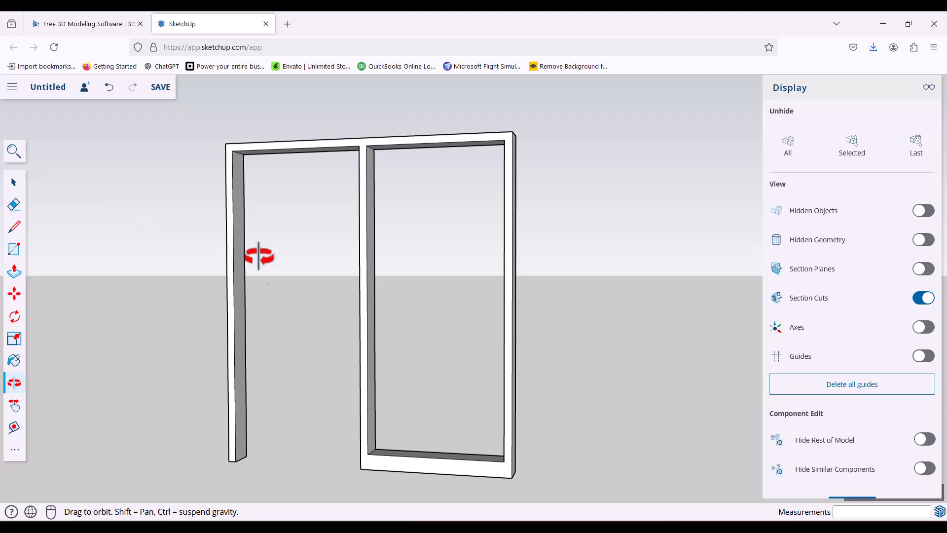
Place a vertical guide on the inner face of the left jamb, about 1 13/16" in from its front edge.
drag(452, 340, 283, 341)
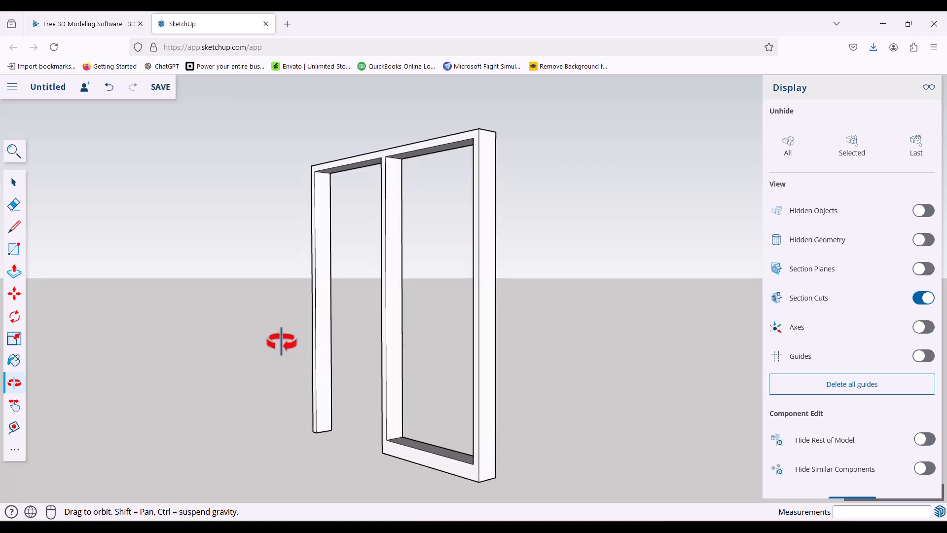
scroll(299, 347, up, 3)
scroll(299, 346, up, 3)
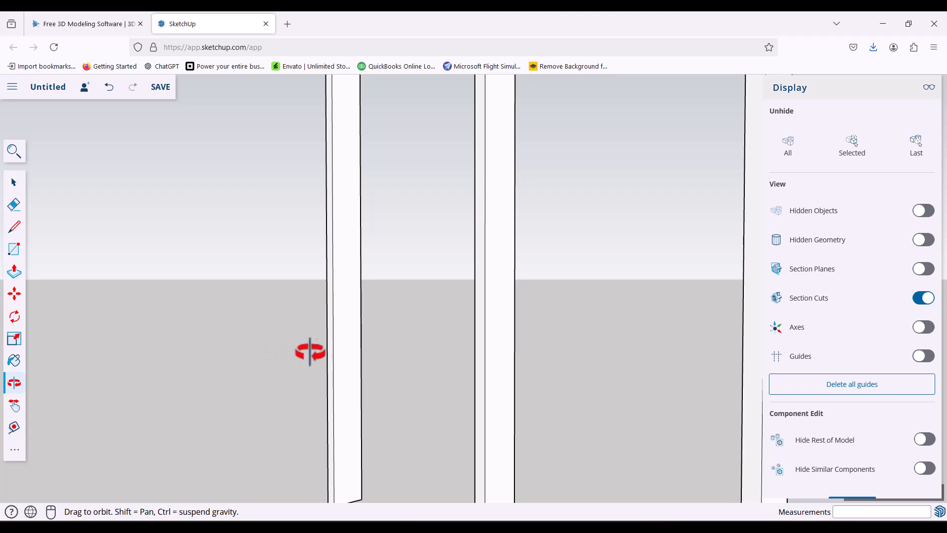
scroll(318, 353, up, 1)
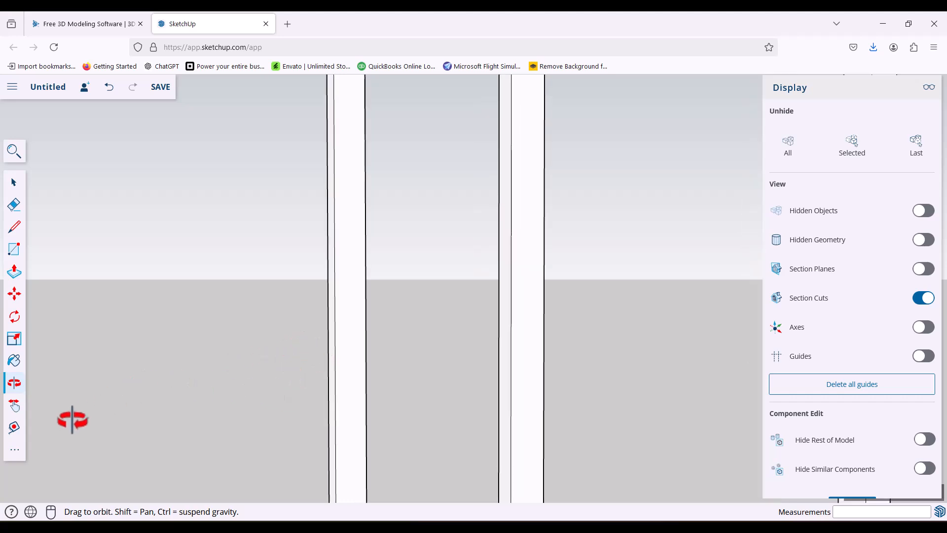
click(15, 433)
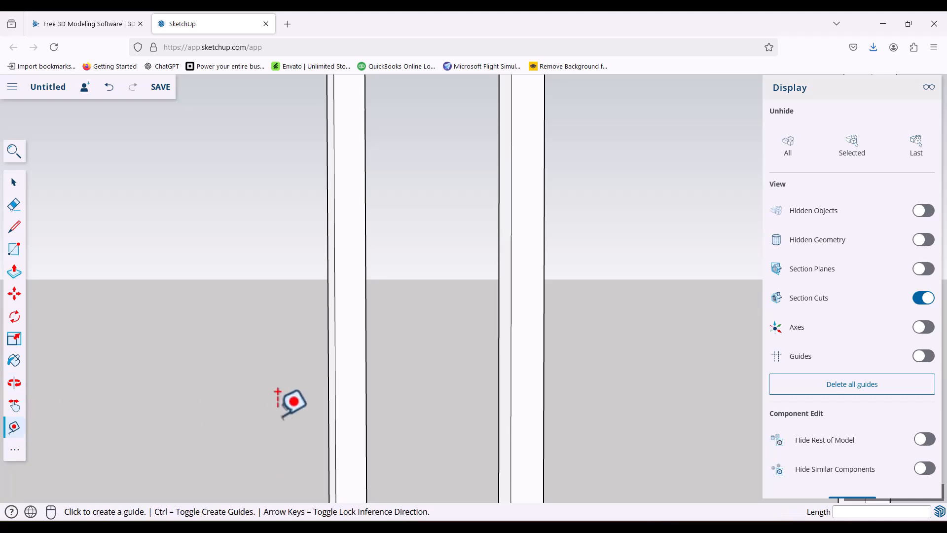
click(335, 375)
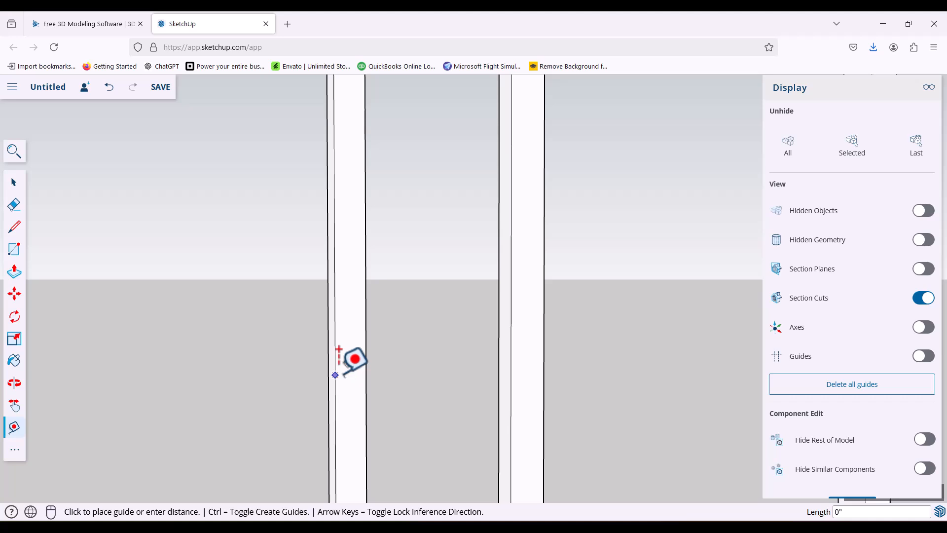
click(336, 375)
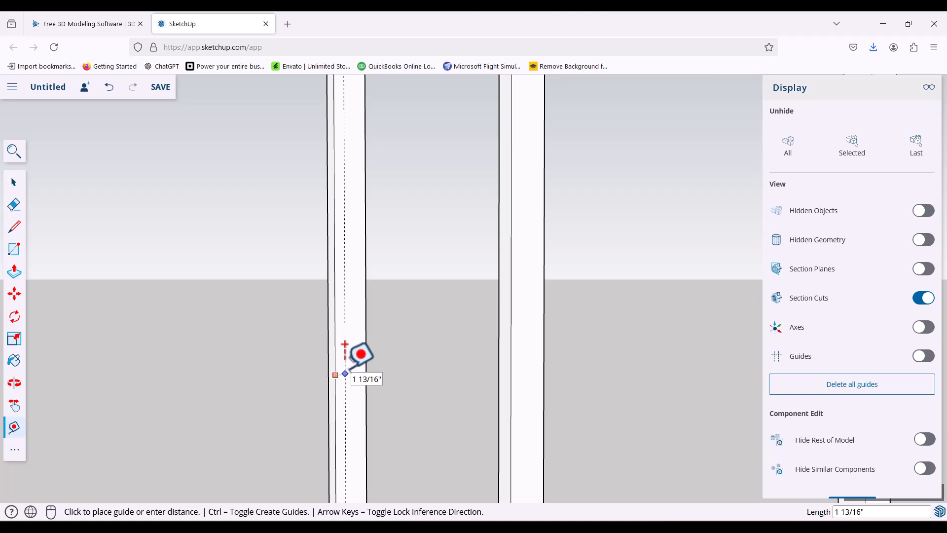
click(350, 367)
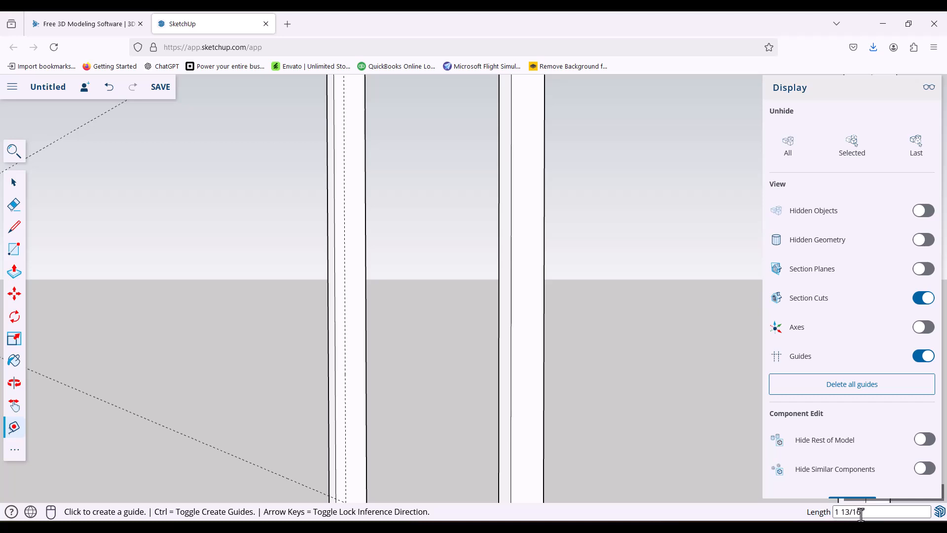
Stay on the page and undo the guide placed on the left jamb's inner face.
click(845, 513)
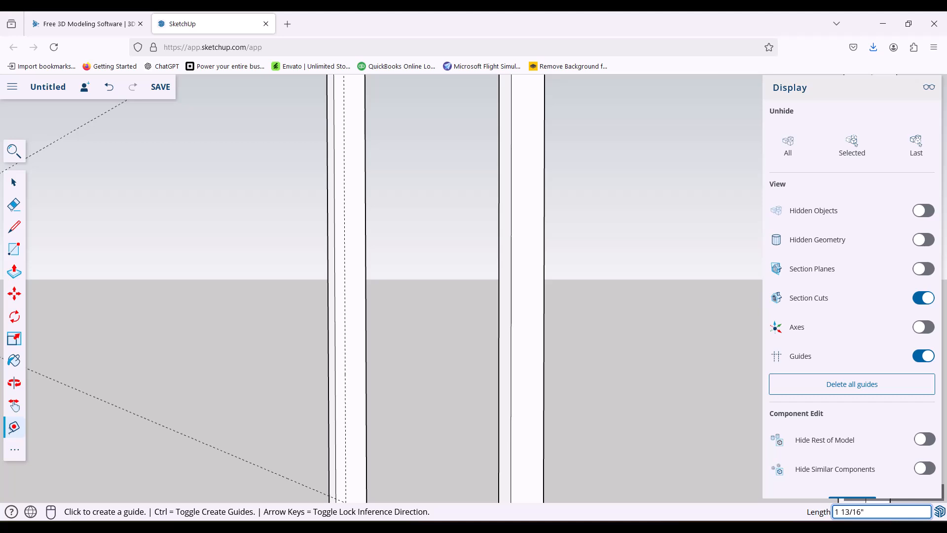
key(Return)
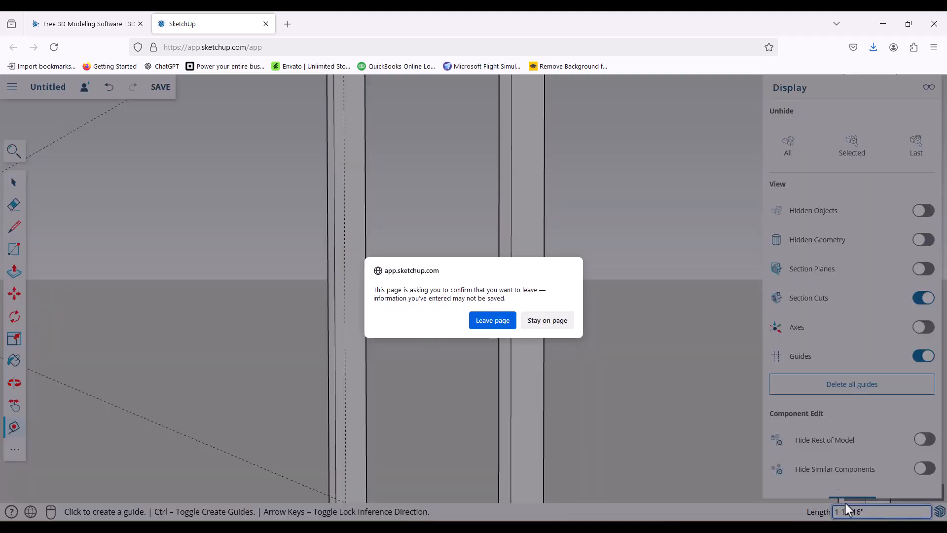
click(554, 322)
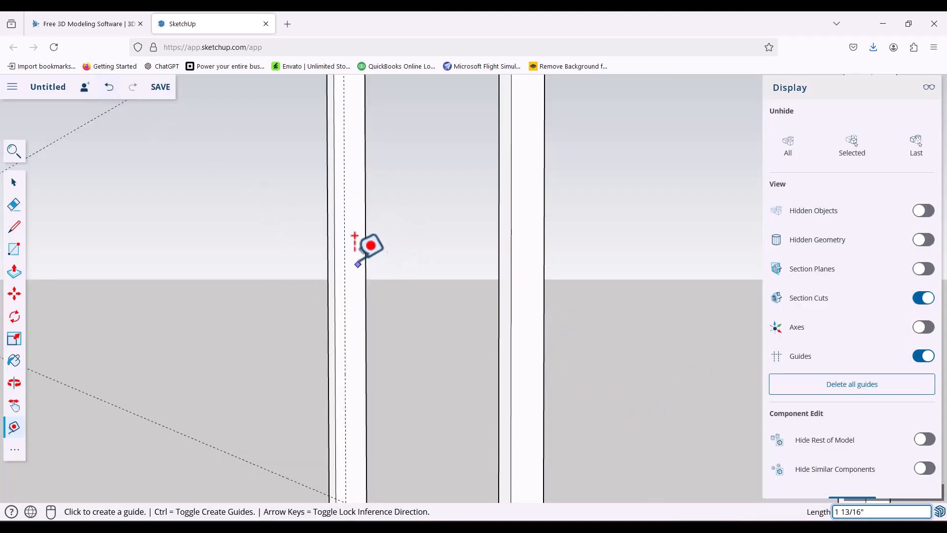
click(110, 89)
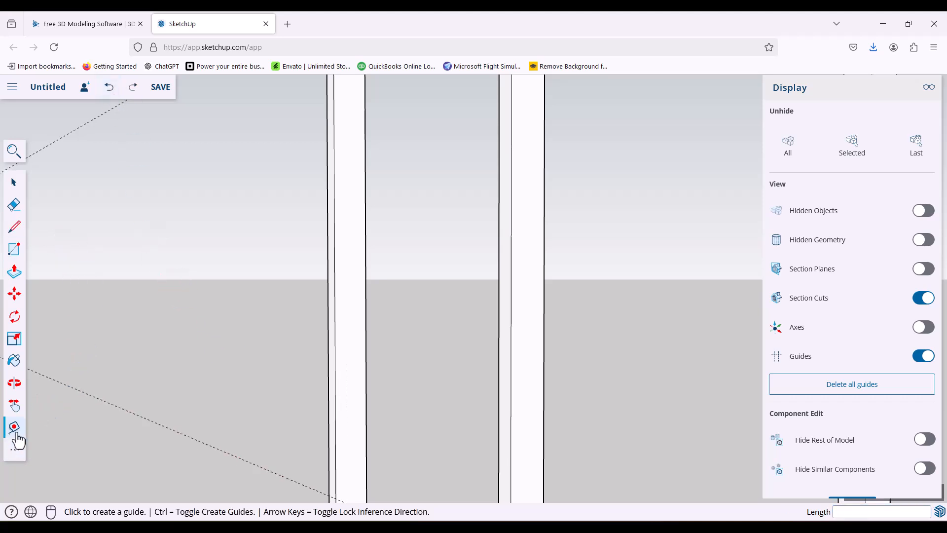
Place two vertical guides on the left jamb's inner face, one 1 15/16" from the front edge and one 2 1/4" behind it.
click(336, 317)
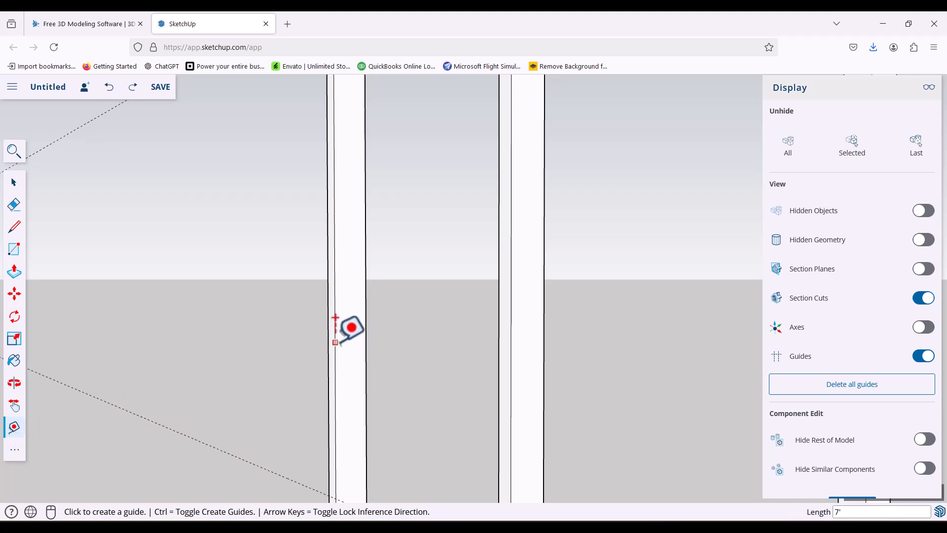
click(336, 340)
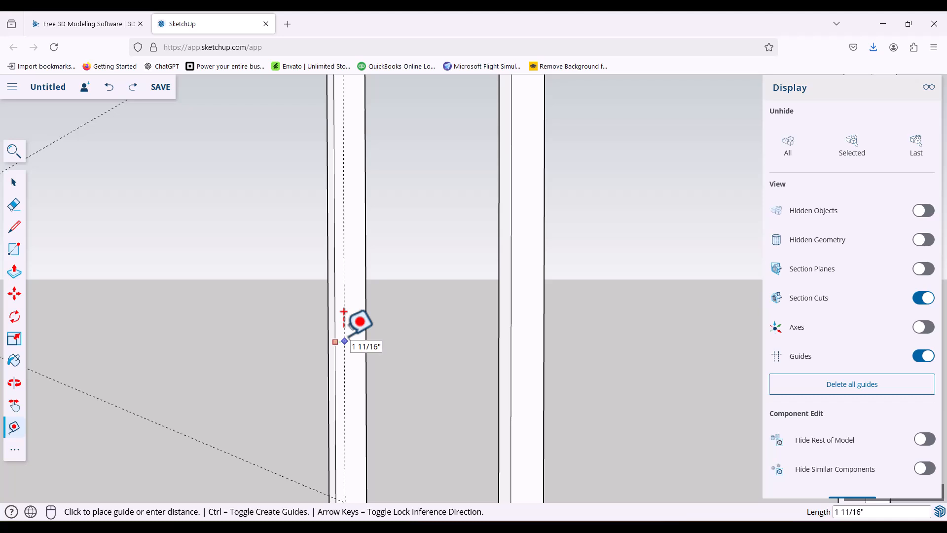
click(343, 312)
text(1)
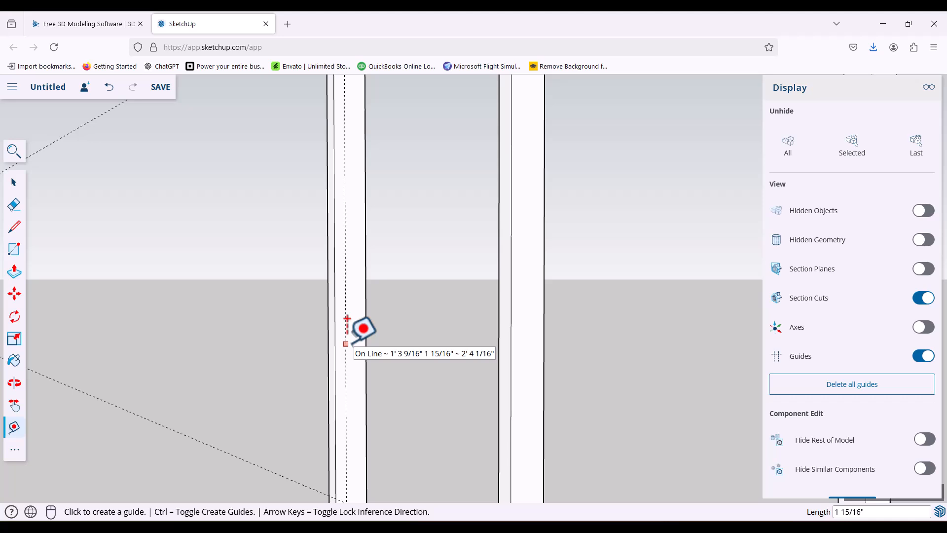
click(347, 318)
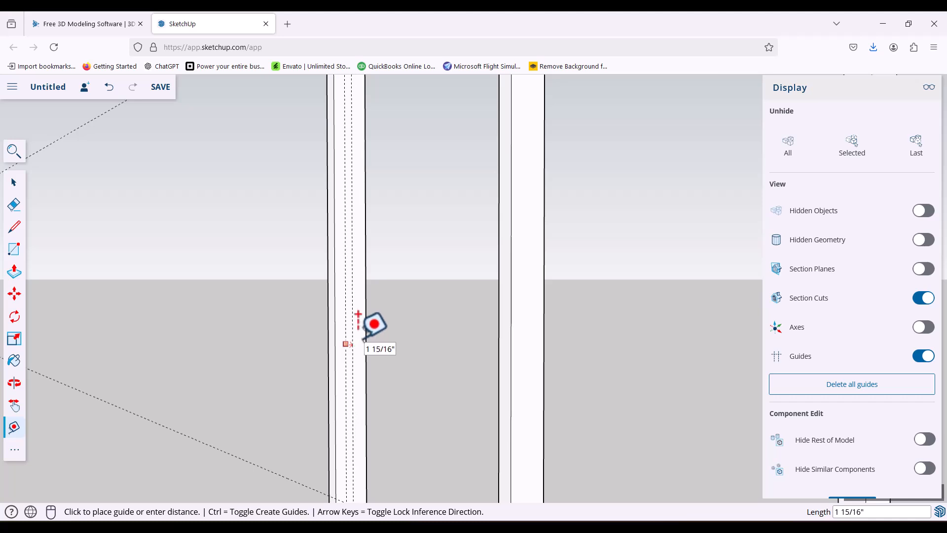
click(359, 314)
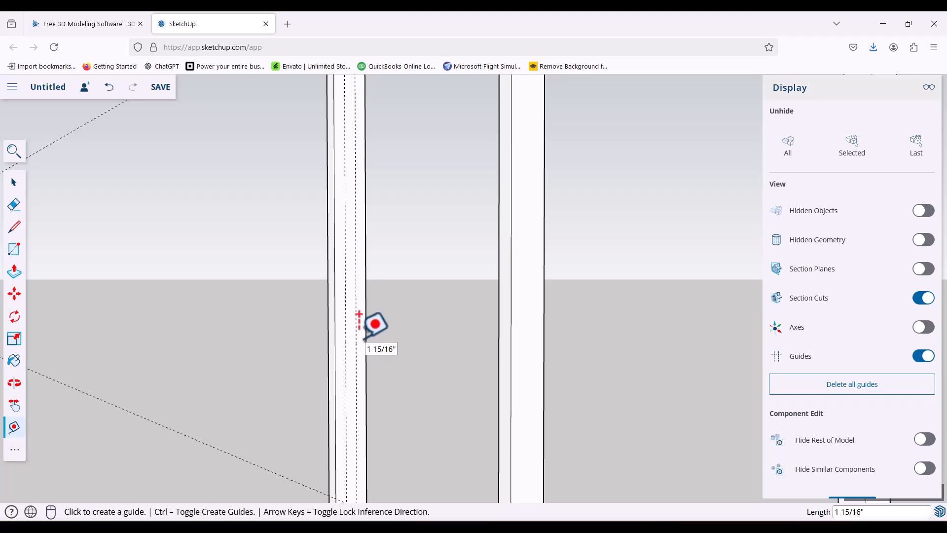
text(2)
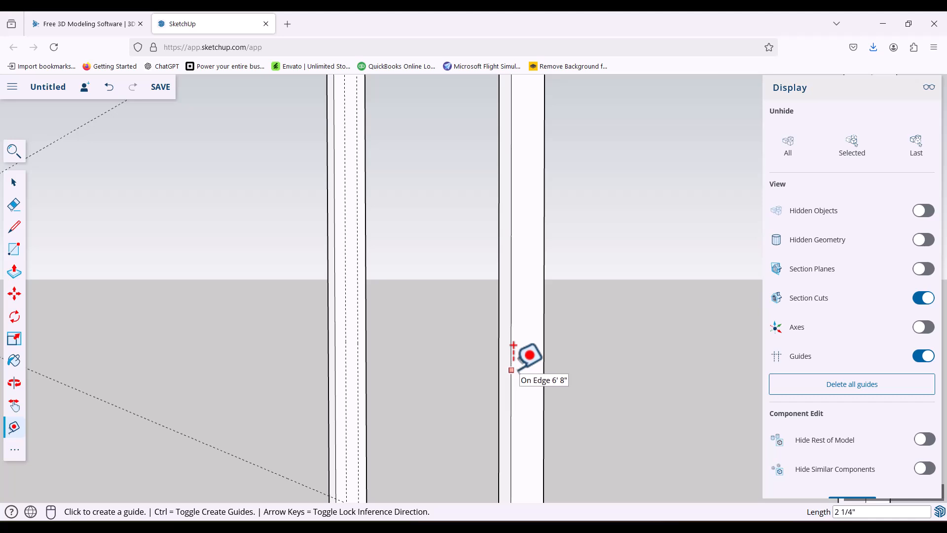
Place two vertical guides on the middle post's inner face, one 1 15/16" from the front edge and one 2 1/4" behind it.
click(514, 345)
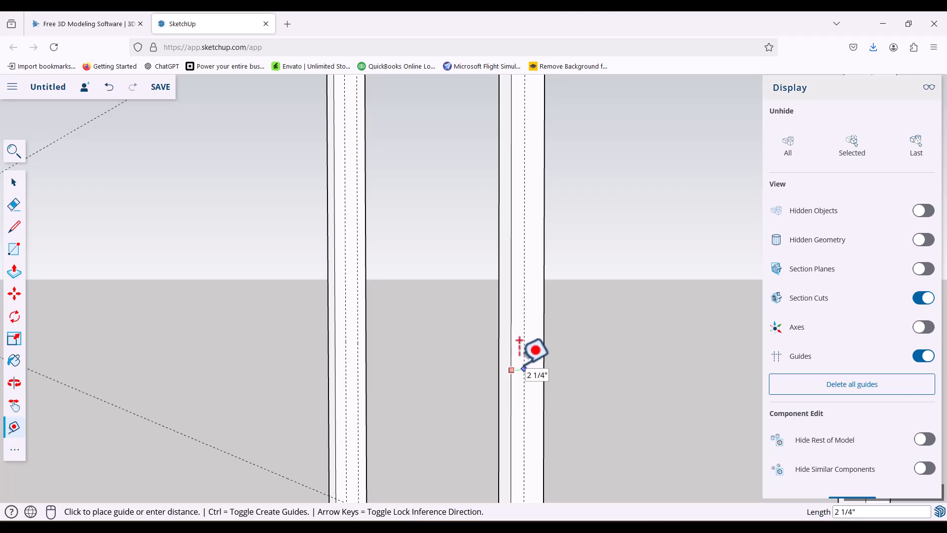
click(523, 368)
text(1)
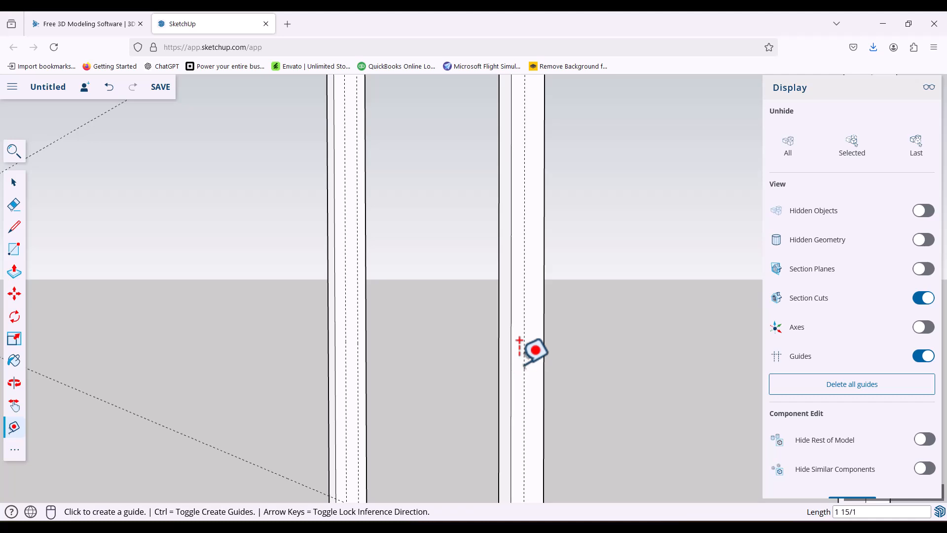
text( 15/16")
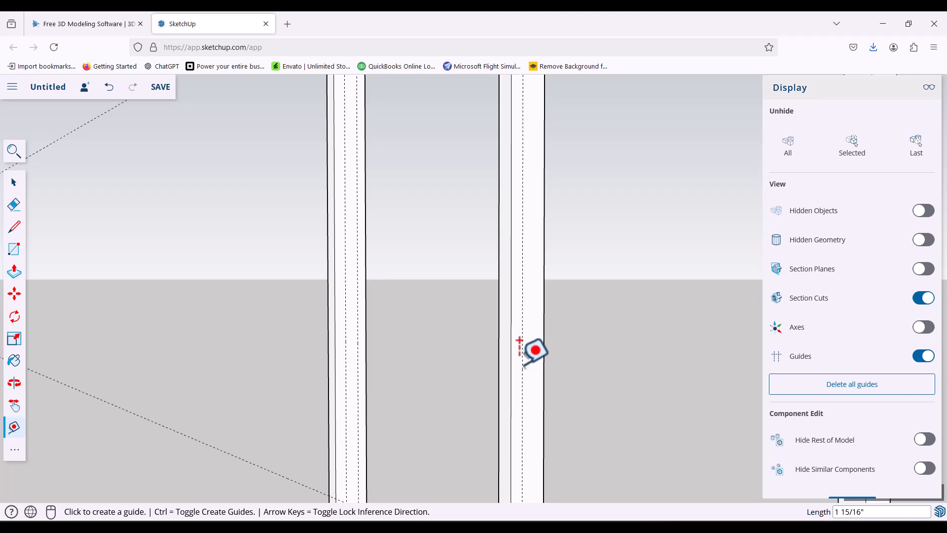
click(523, 362)
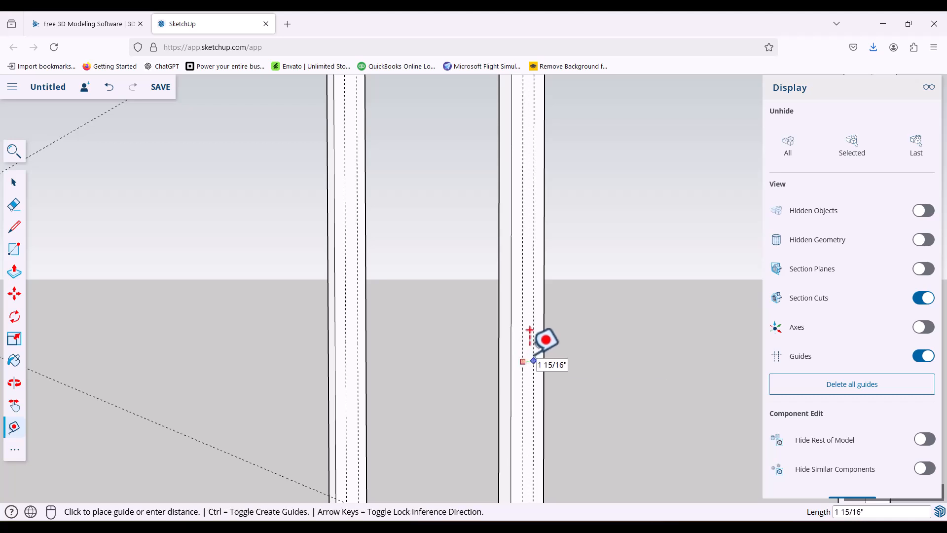
click(534, 360)
text(2)
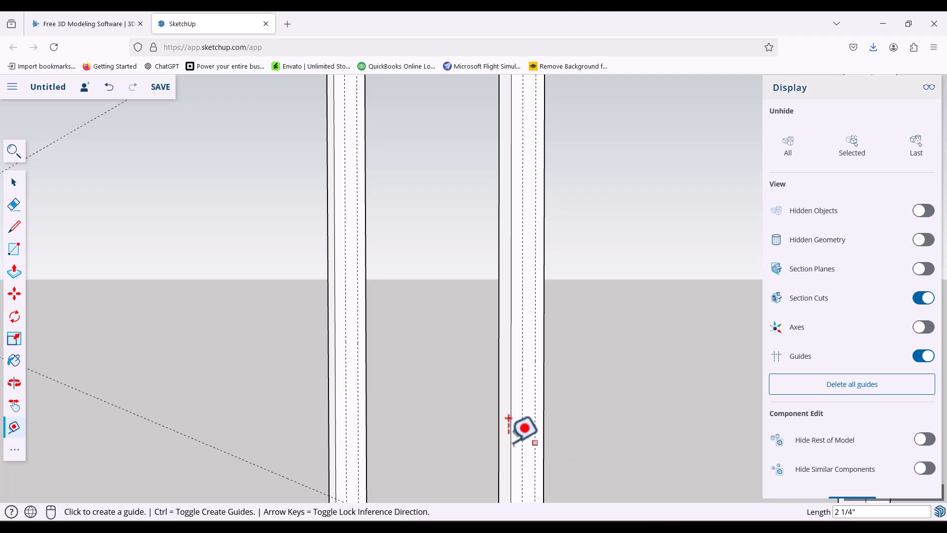
Draw a 2 1/4" by 7' rectangle between the two guides on the left jamb's inner face, starting at its bottom edge.
scroll(485, 373, down, 3)
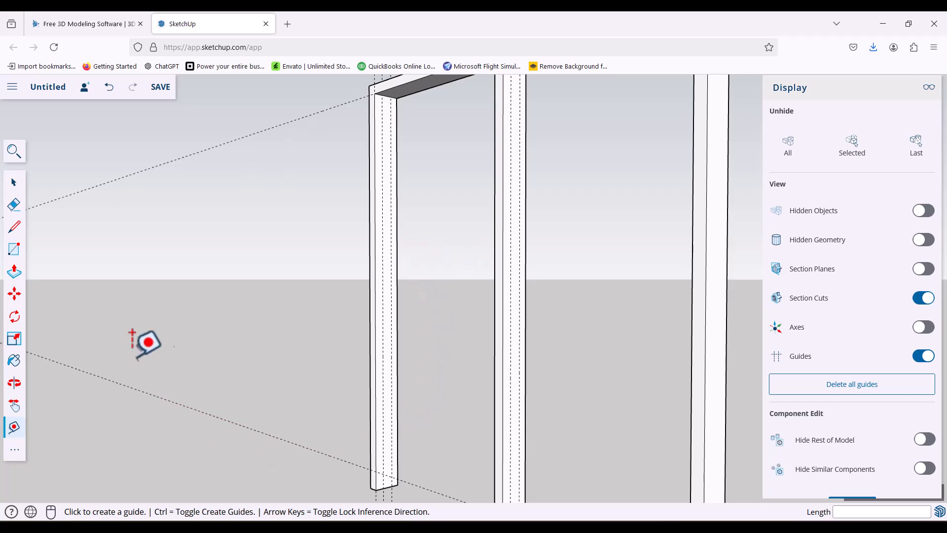
click(15, 257)
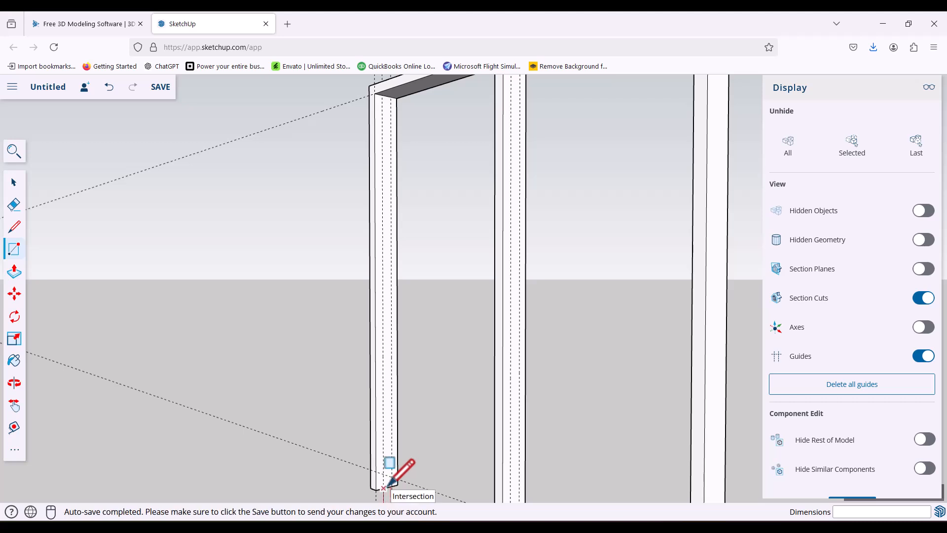
click(387, 485)
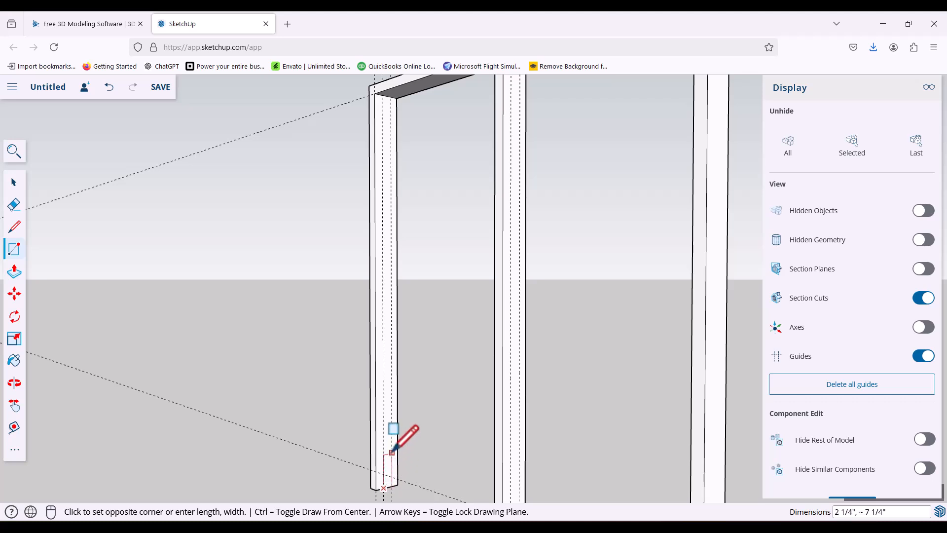
click(392, 405)
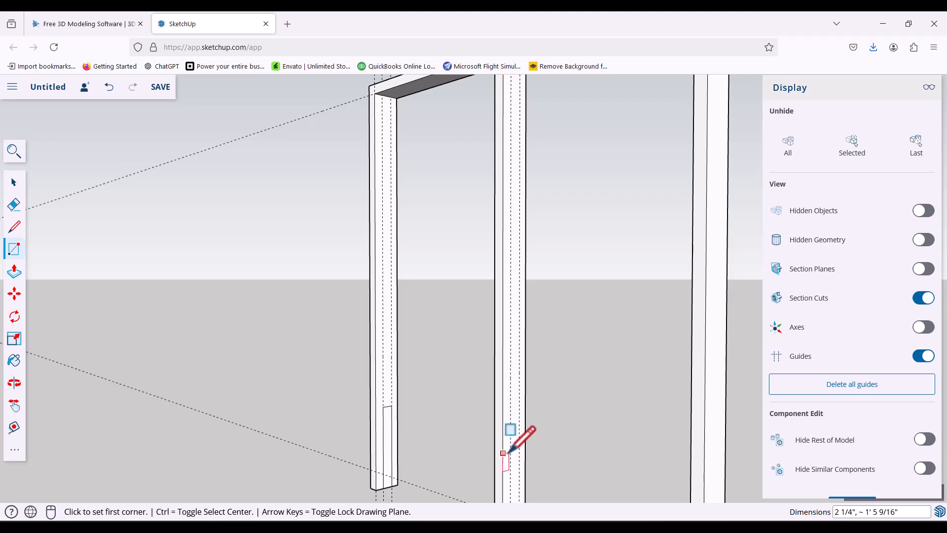
text(2)
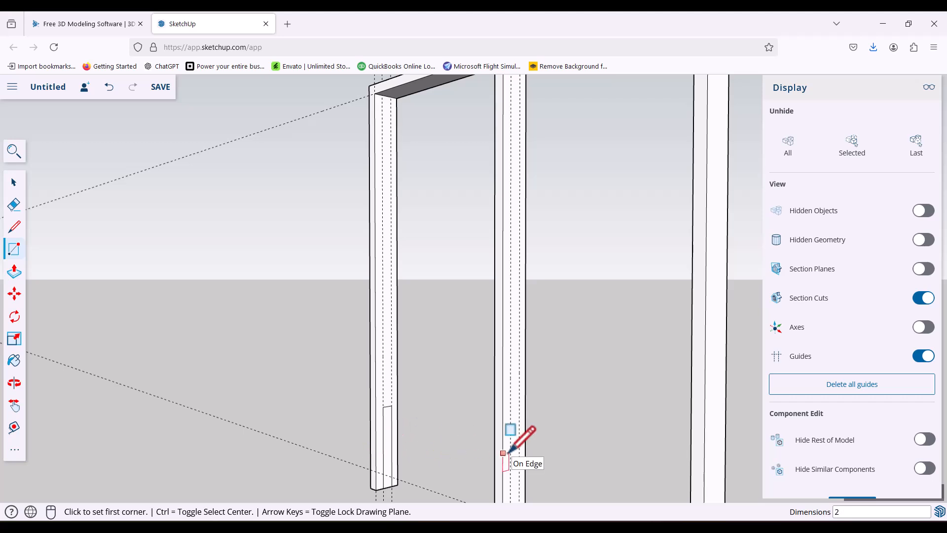
text( 1/4", 7')
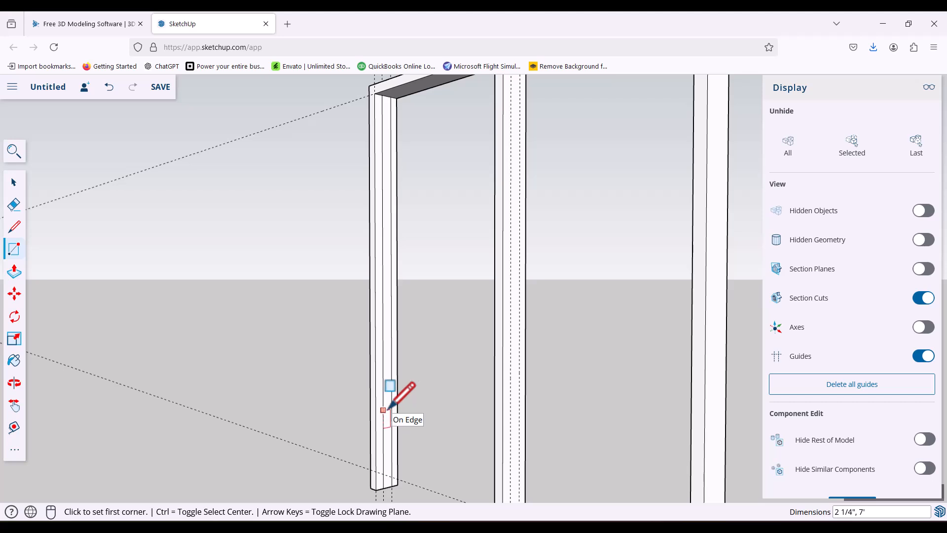
Draw a 2 1/4" by 6'8" rectangle between the two guides on the middle post's inner face, starting at its top.
scroll(567, 425, down, 1)
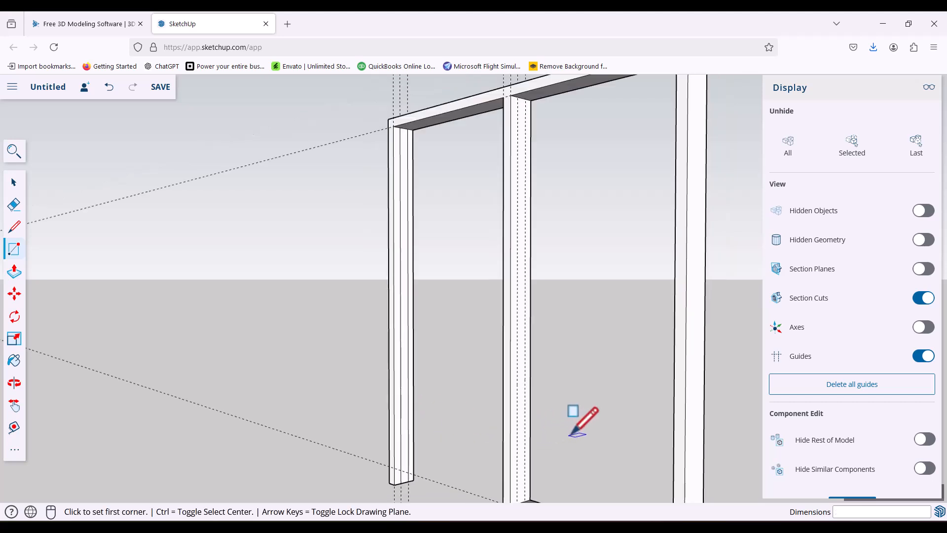
click(518, 96)
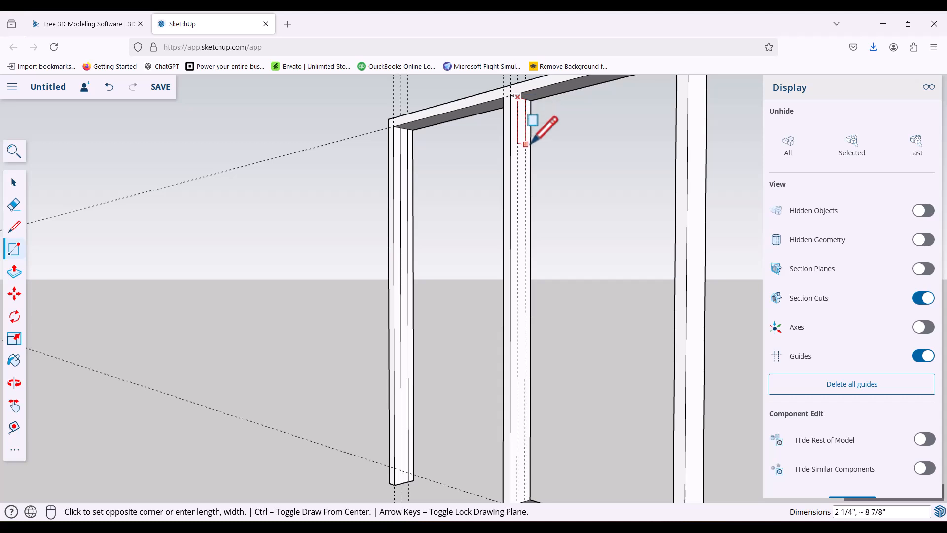
click(525, 220)
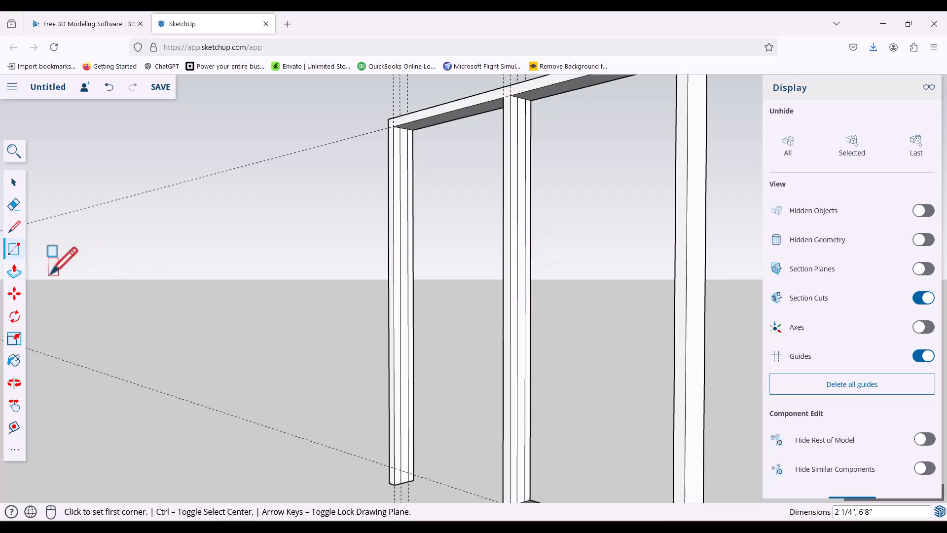
Push/Pull the guide-bounded strips on the left jamb and the middle post outward by 5/8" each.
click(14, 271)
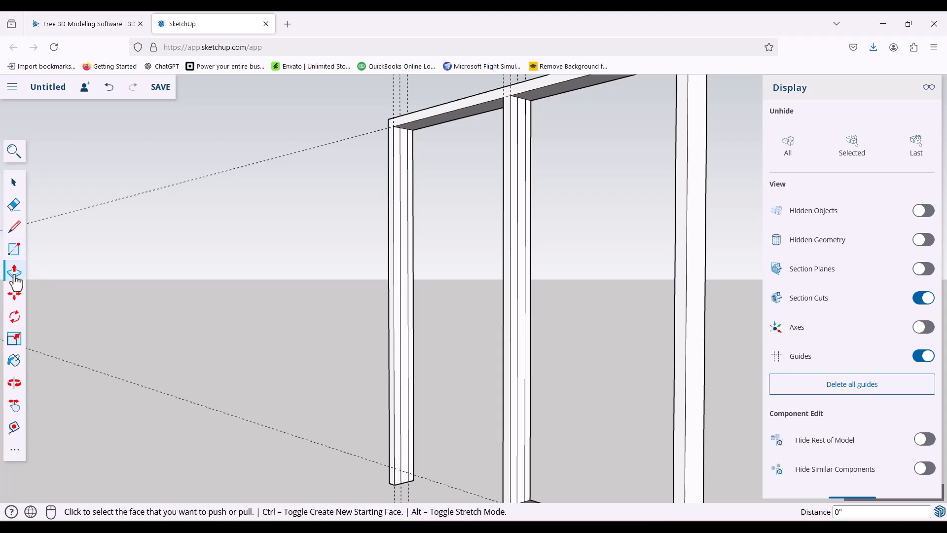
click(405, 327)
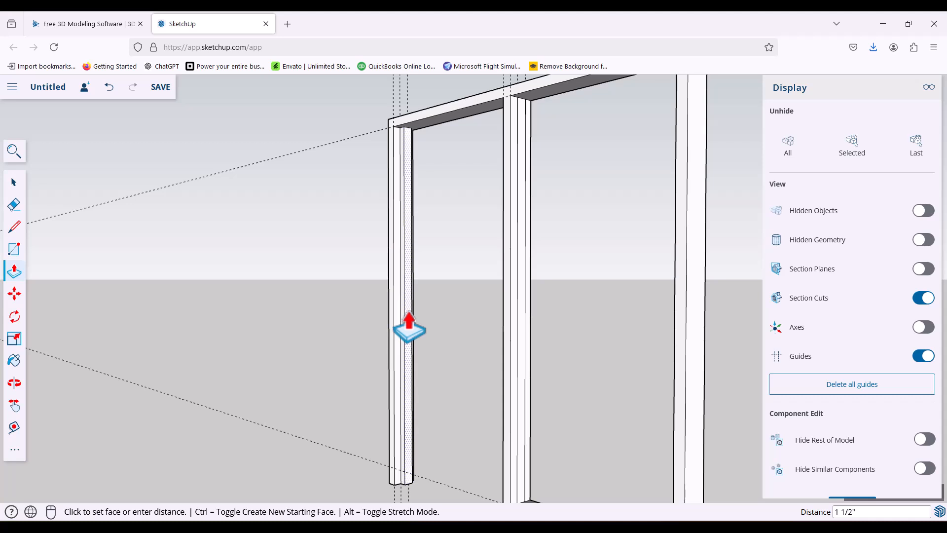
click(408, 327)
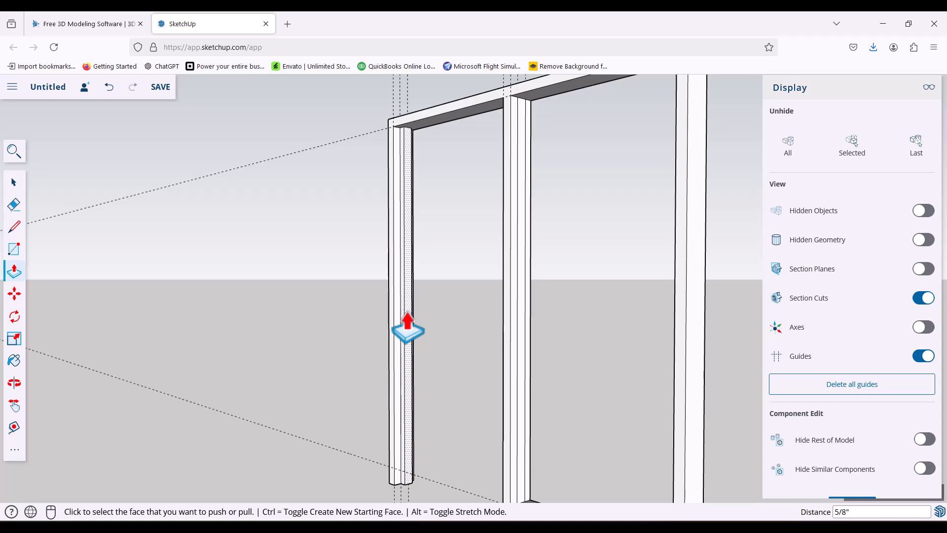
click(408, 328)
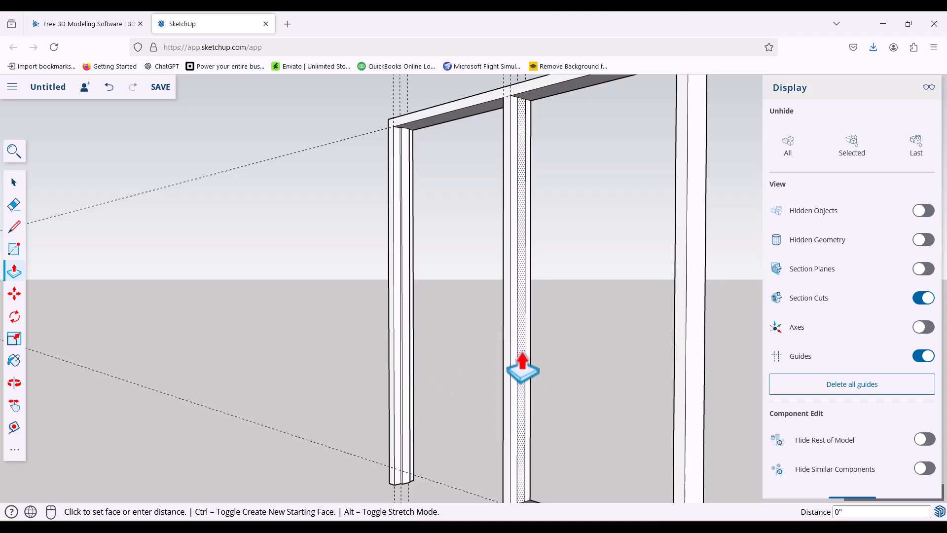
click(527, 367)
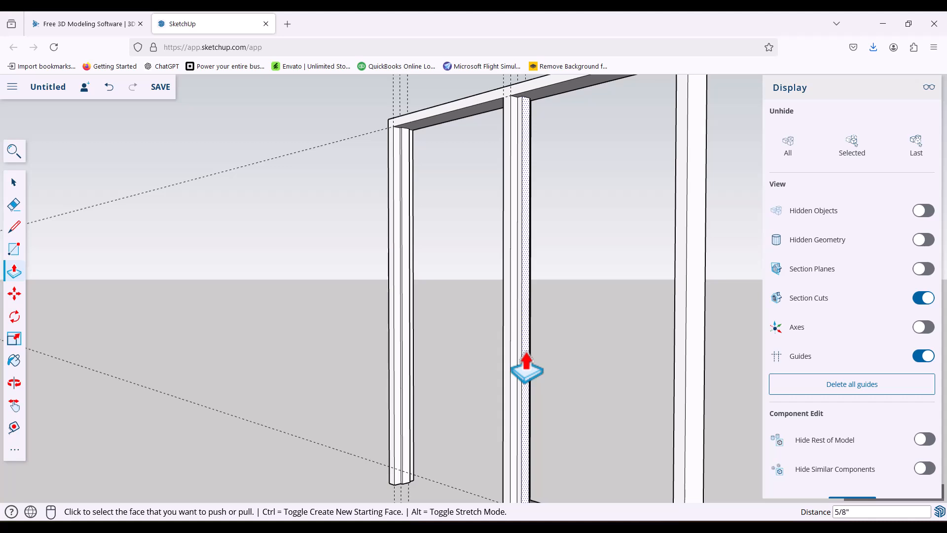
click(526, 367)
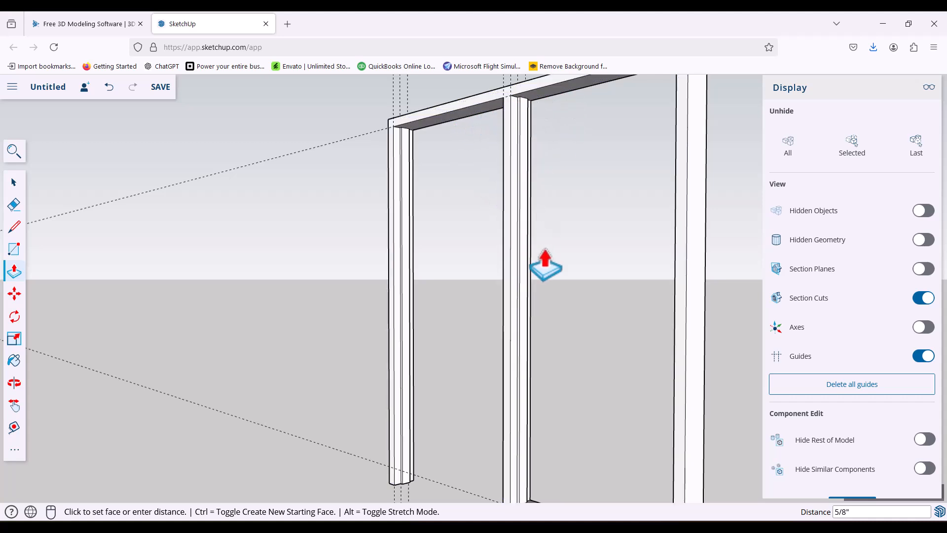
Place a guide 16" from the front edge of the right opening's sill and undo it.
scroll(570, 325, down, 2)
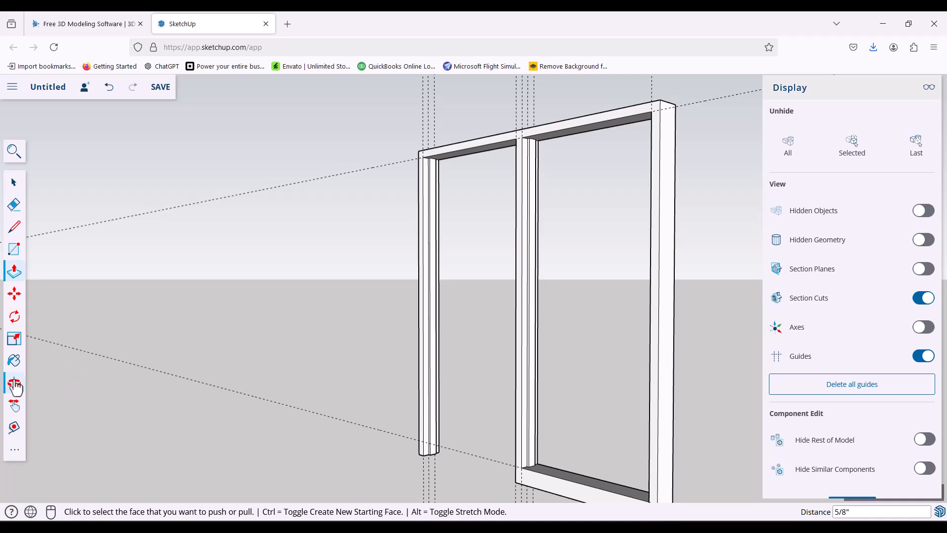
click(15, 404)
drag(481, 422, 529, 517)
click(14, 383)
drag(486, 318, 489, 376)
scroll(490, 375, up, 5)
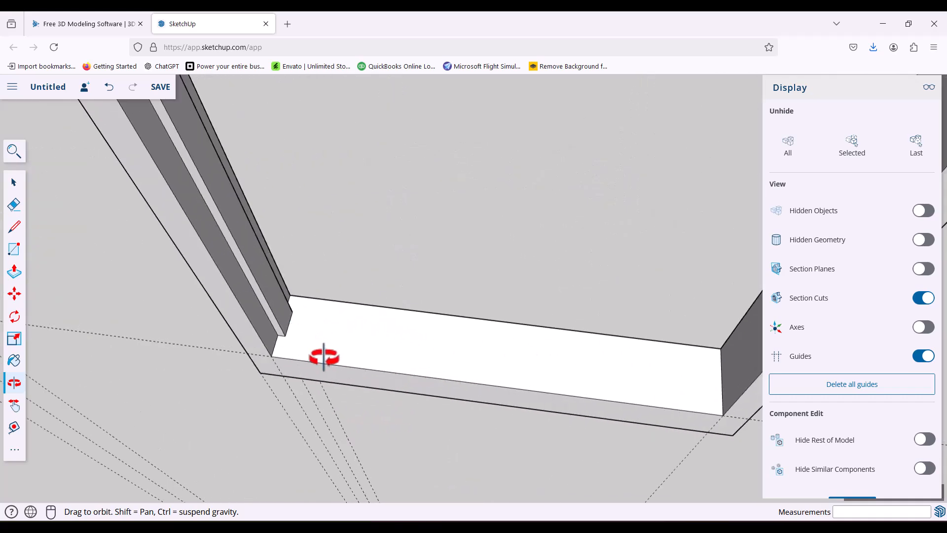
click(13, 427)
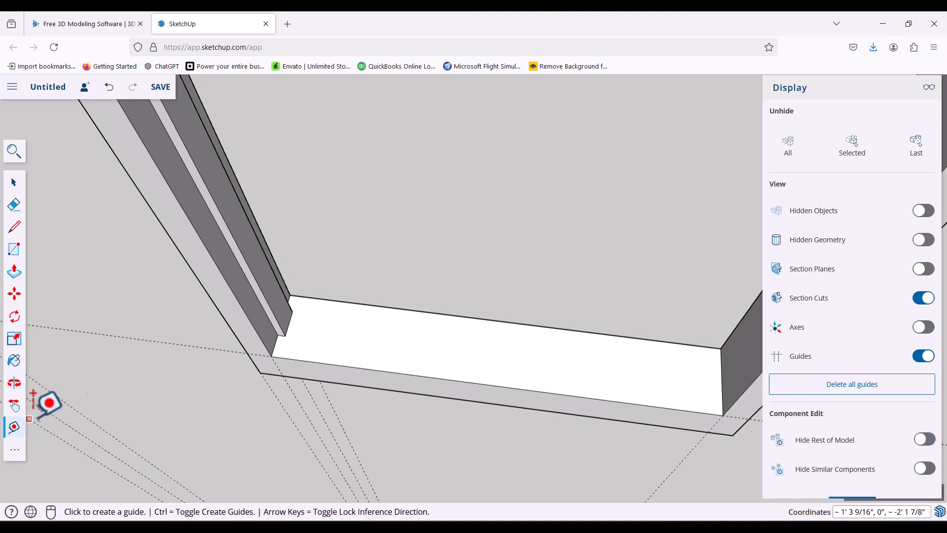
click(320, 362)
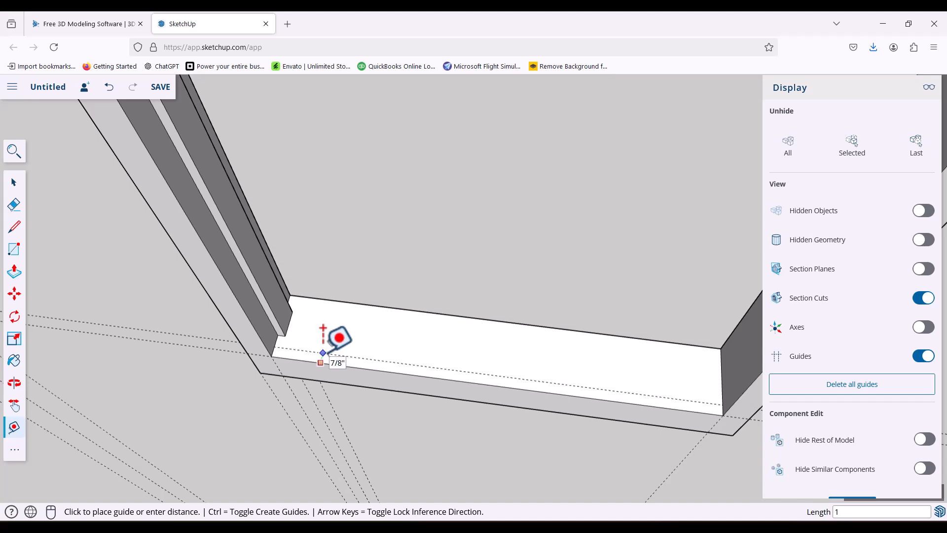
key(Return)
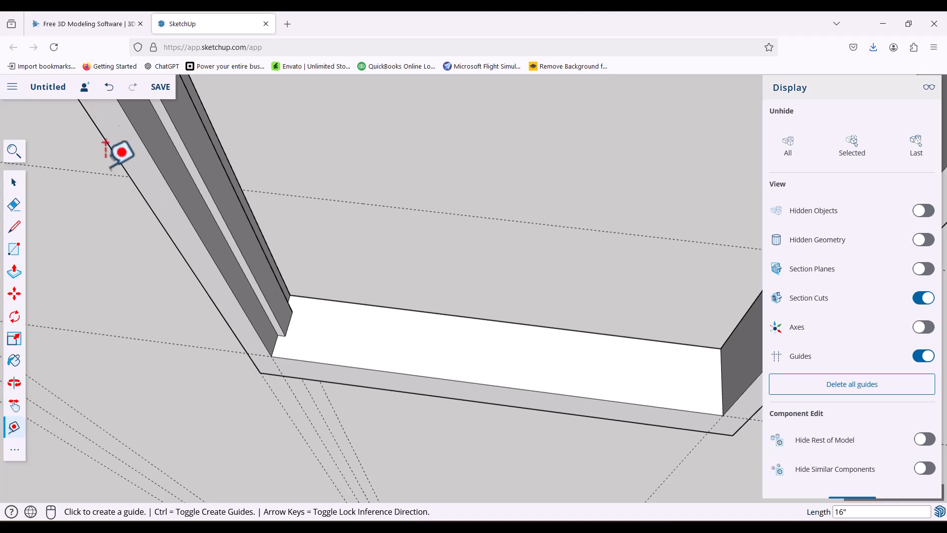
click(110, 88)
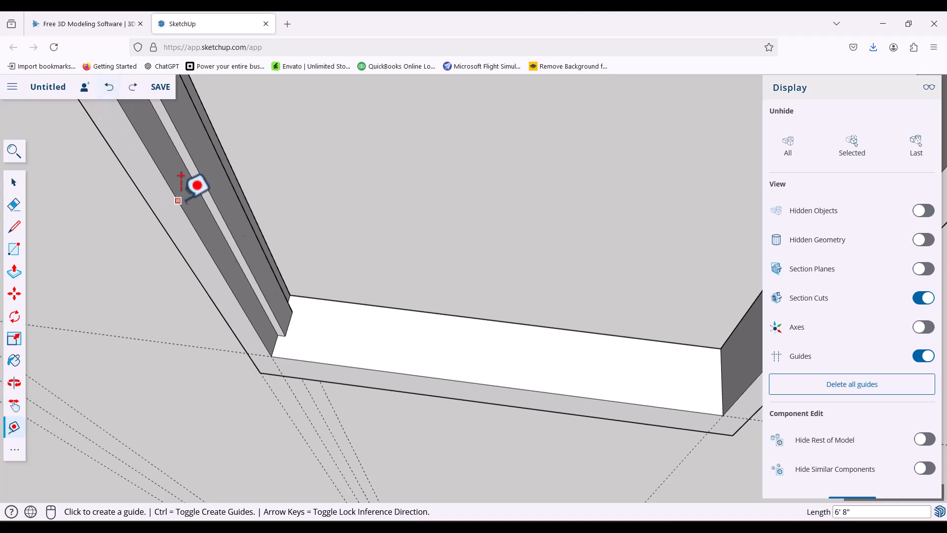
Place a guide along the top of the right opening's sill, 1 15/16" from its front edge.
click(334, 363)
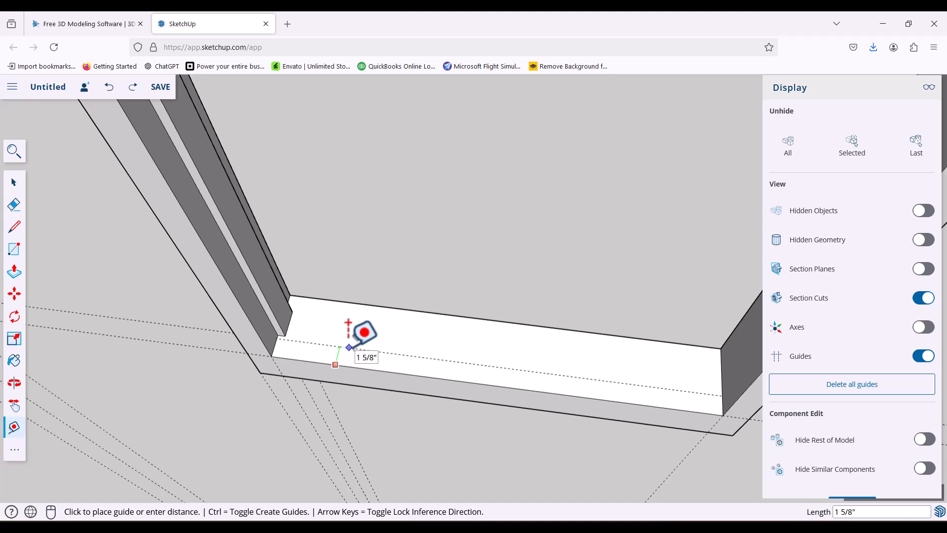
click(349, 347)
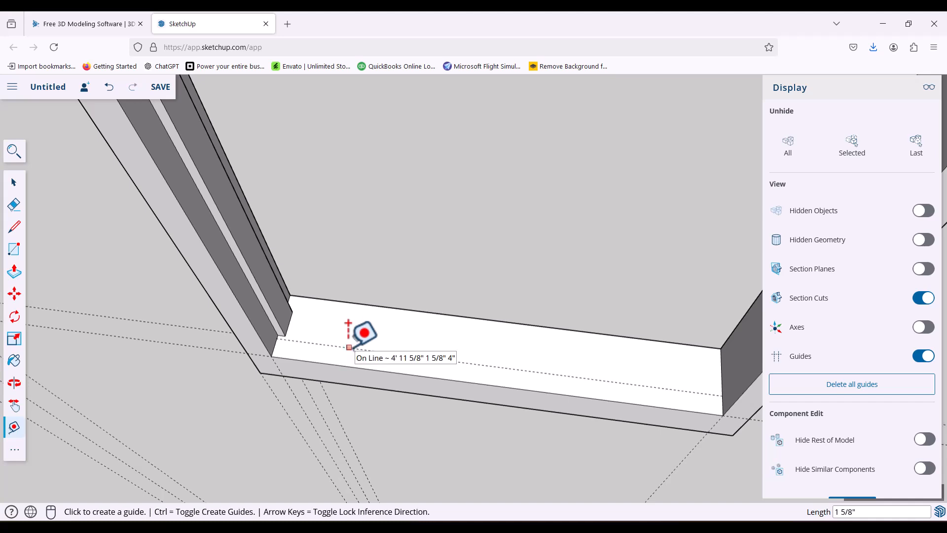
text(1)
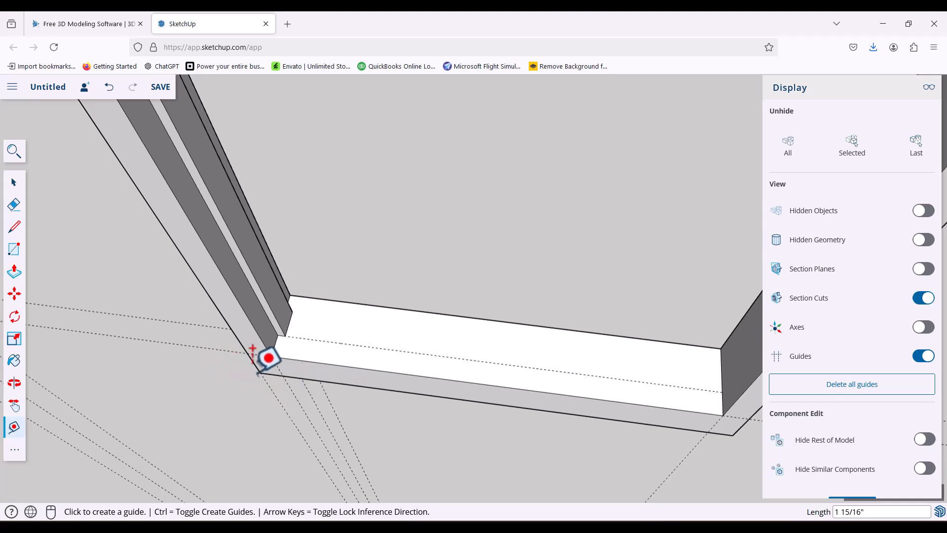
Place a second guide along the right opening's sill, 2 1/4" behind the existing one.
click(357, 344)
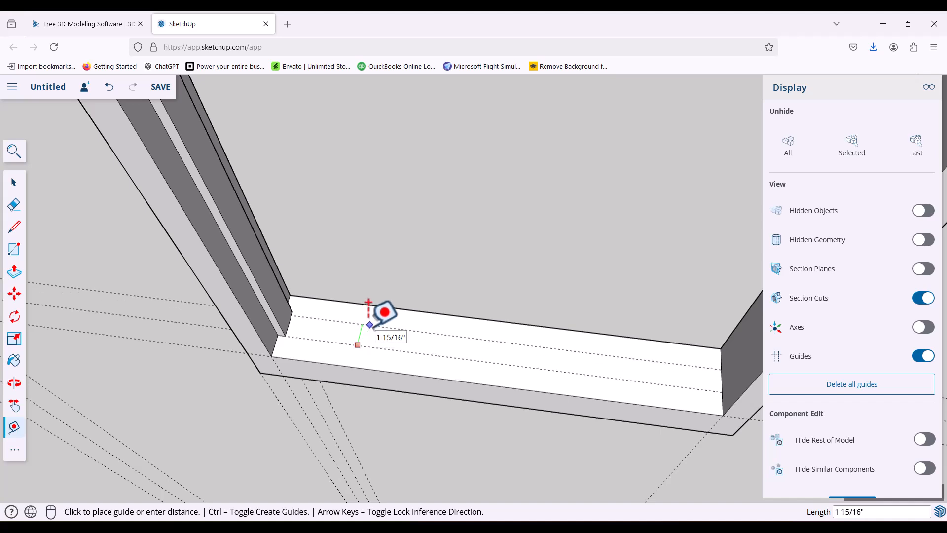
click(370, 325)
text(2)
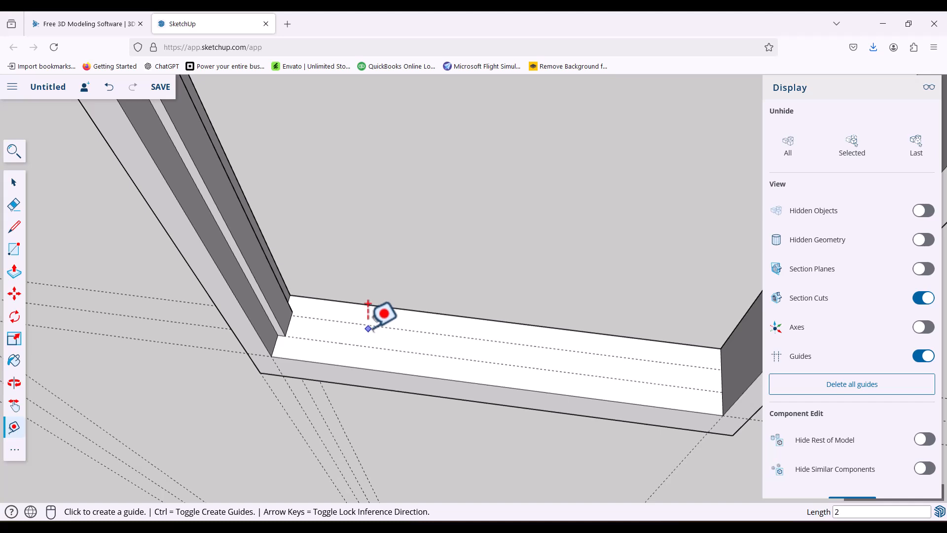
text( 1/4)
key(Return)
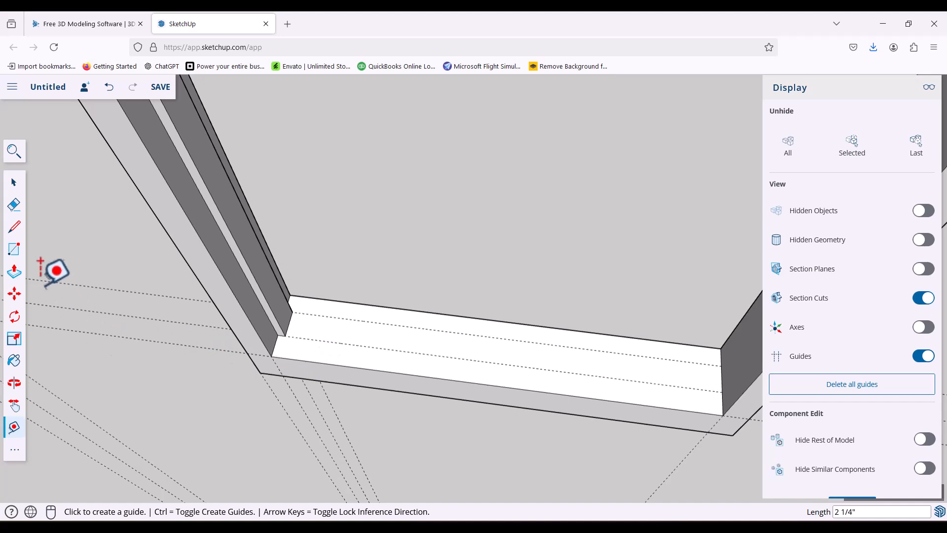
Draw a 2 1/4" by 2' 11 3/8" rectangle between the two guides on top of the right opening's sill.
click(14, 250)
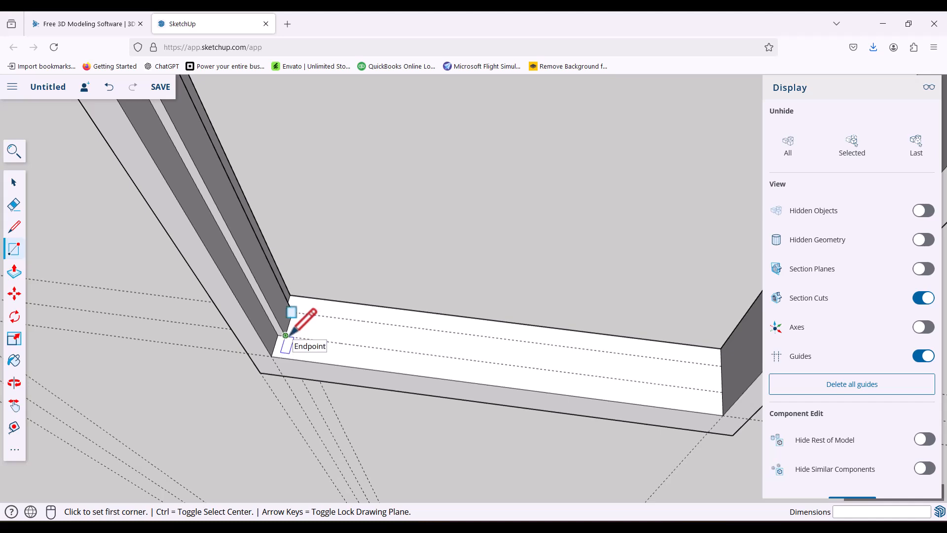
click(293, 311)
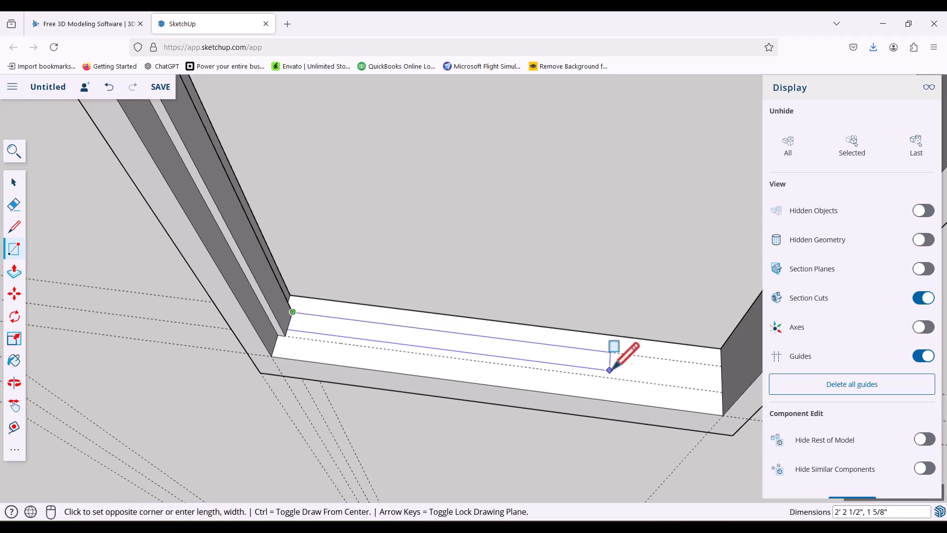
click(722, 391)
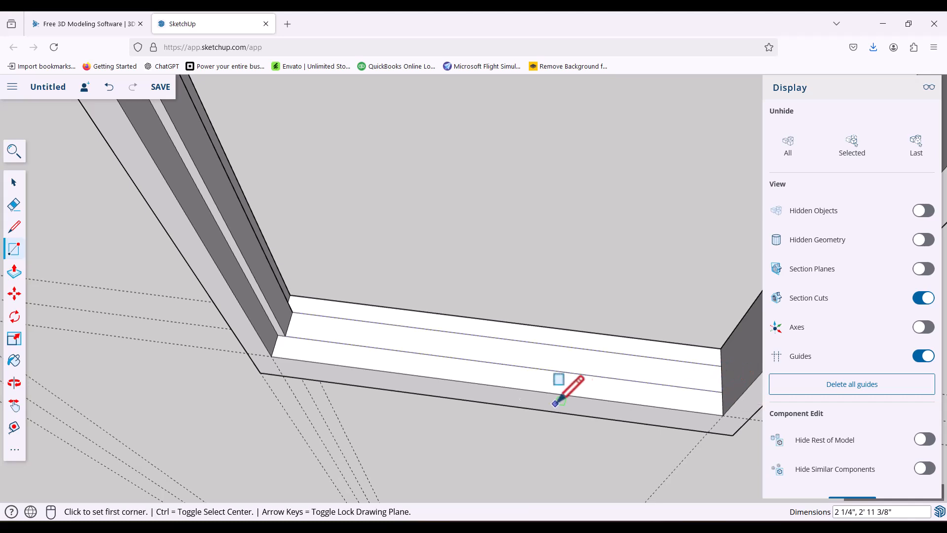
Push/Pull the strip between the guides on the sill upward by 5/8".
click(15, 271)
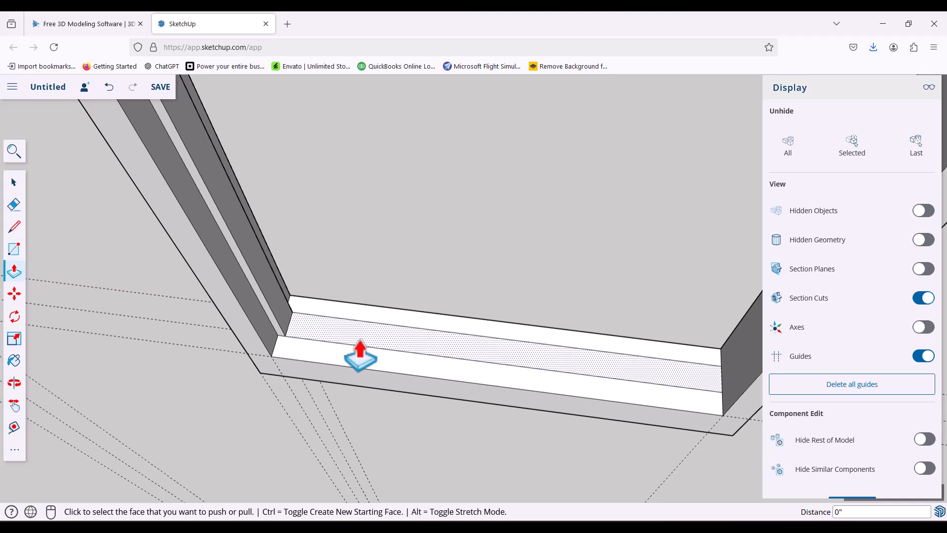
click(382, 345)
click(384, 345)
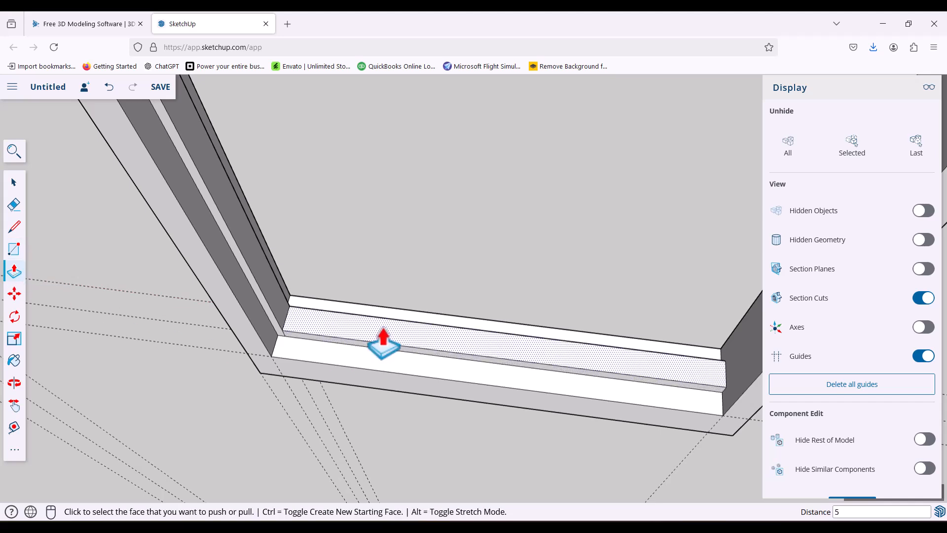
click(383, 345)
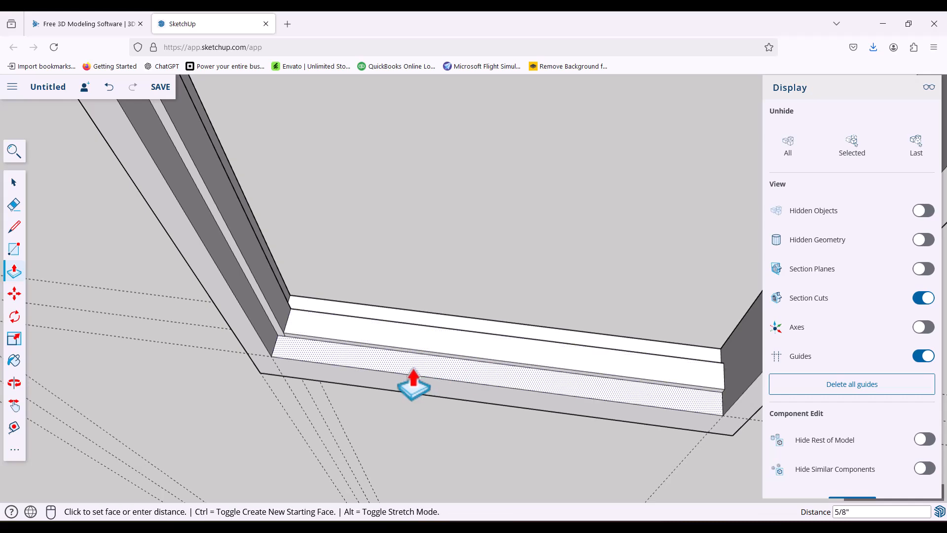
click(393, 395)
Place vertical guides on the right jamb's outer face, 1/2" in from its front and back edges.
scroll(394, 395, down, 5)
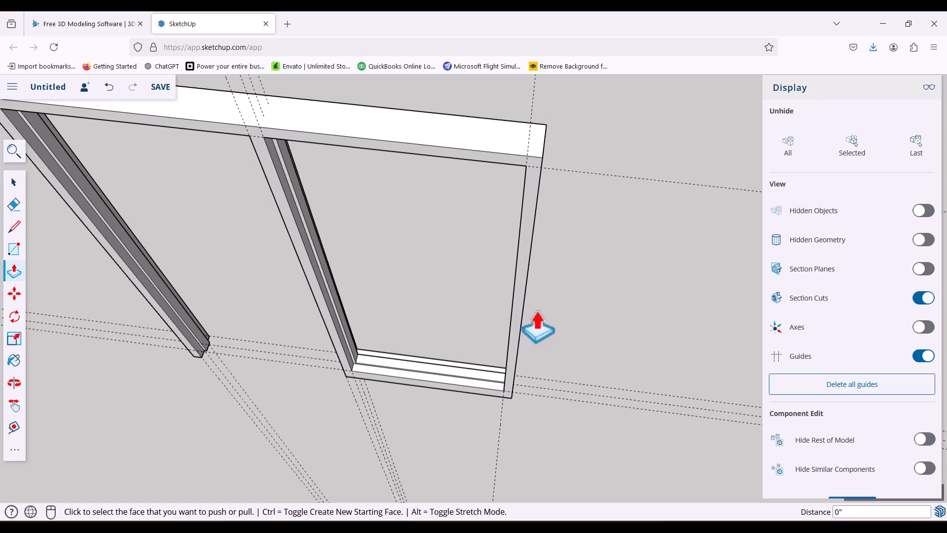
click(16, 384)
drag(525, 364, 443, 266)
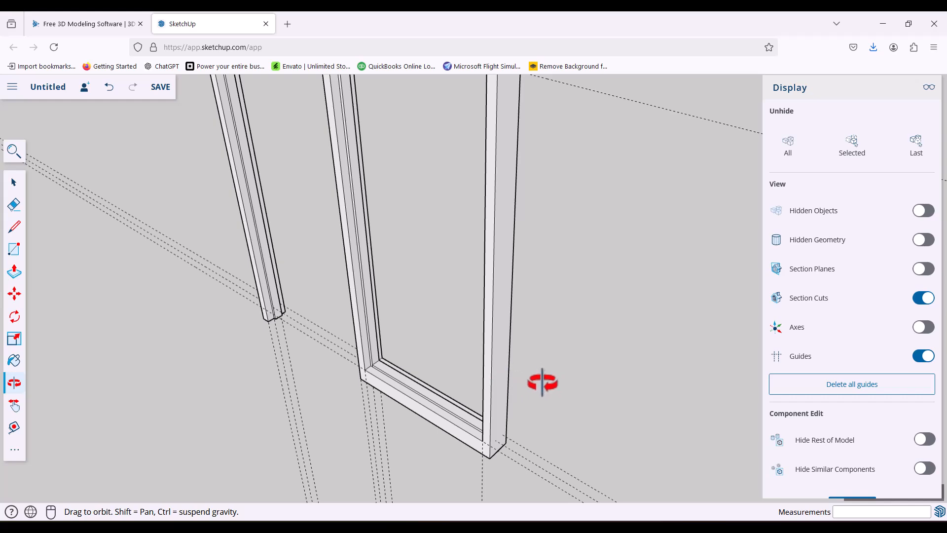
drag(558, 374, 460, 321)
drag(297, 372, 600, 379)
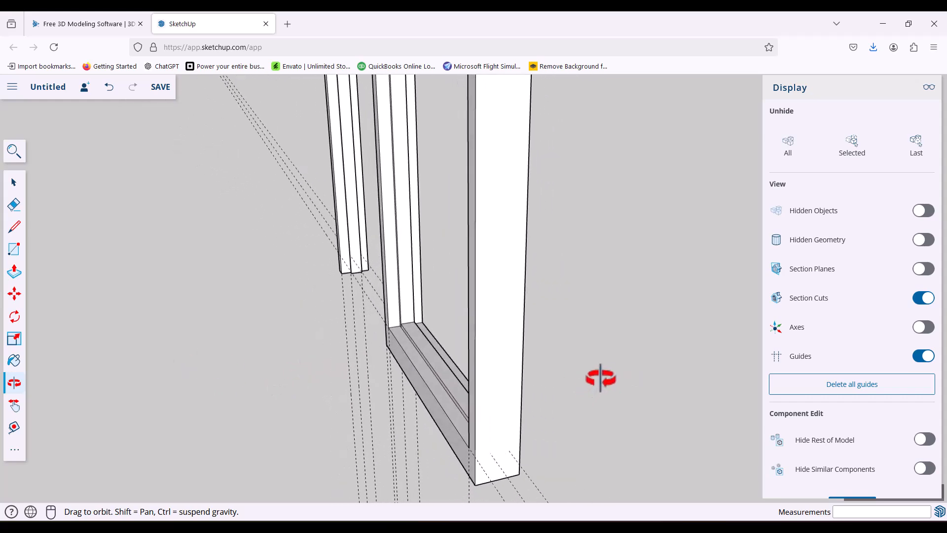
click(14, 428)
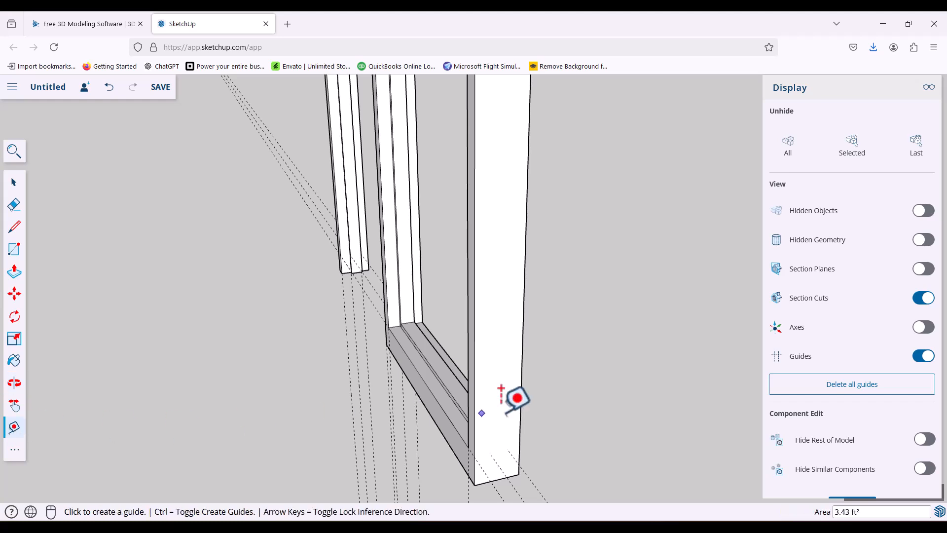
click(477, 408)
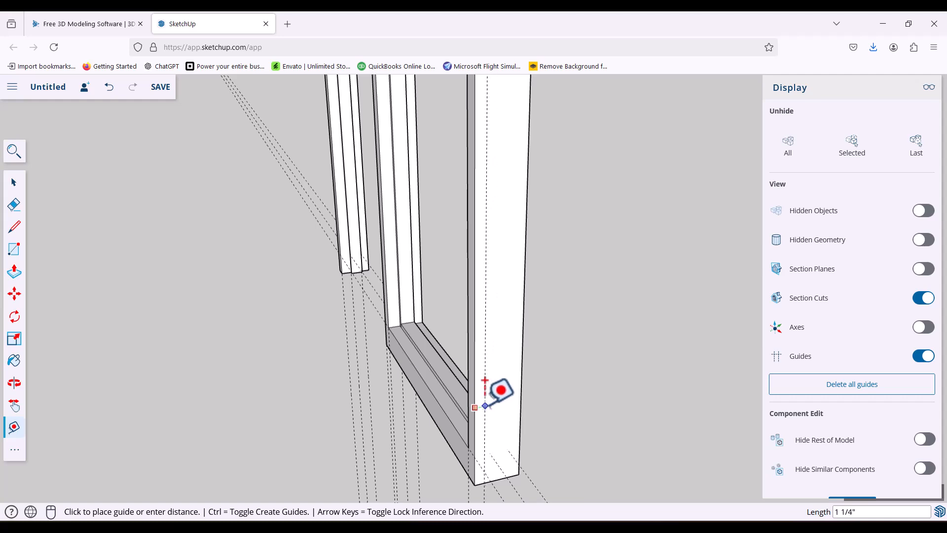
click(485, 404)
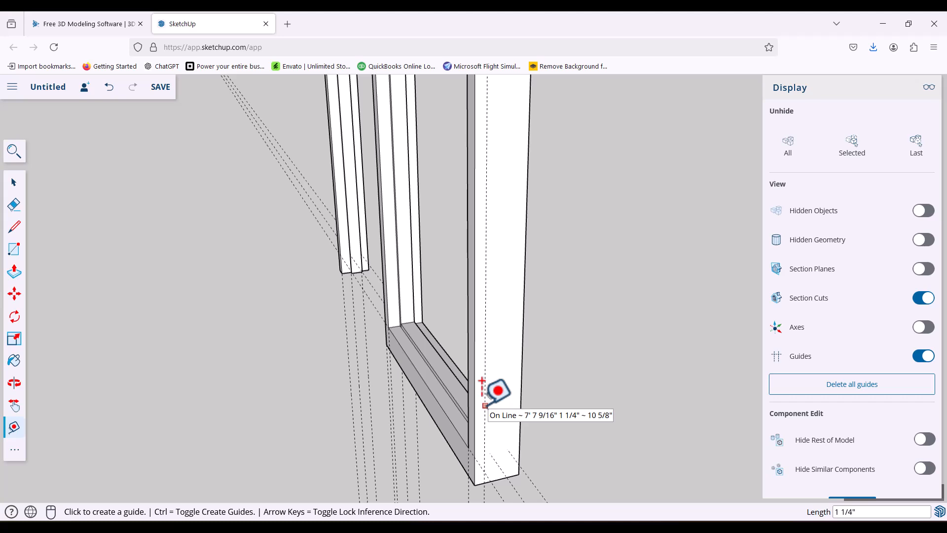
text(1/)
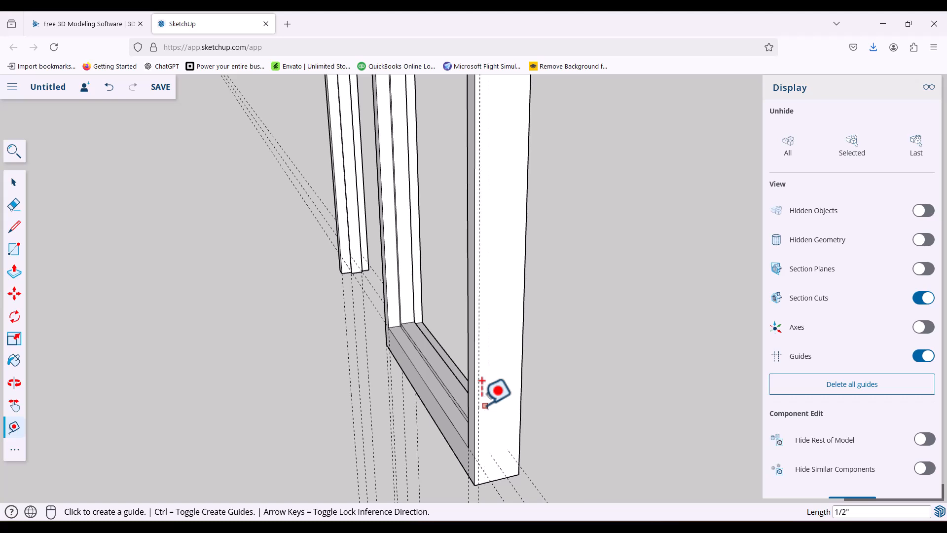
click(521, 393)
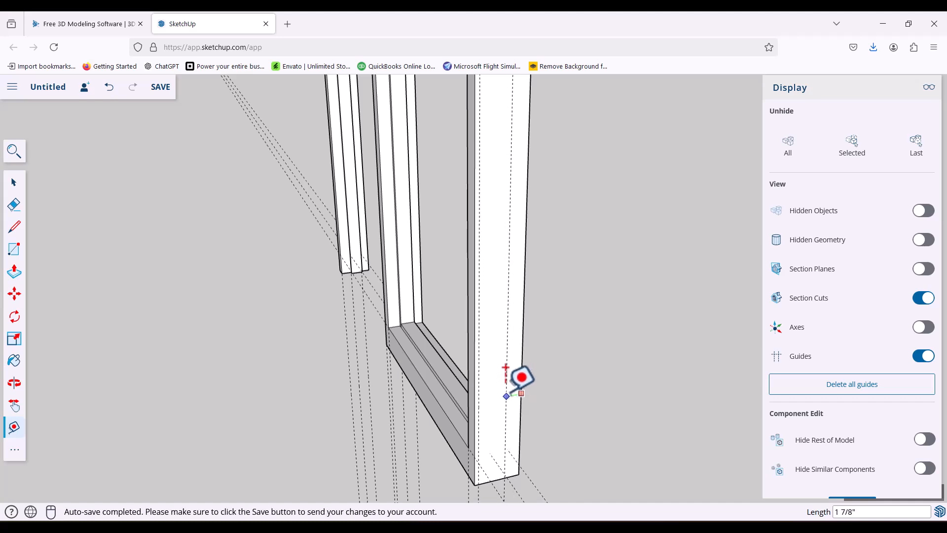
click(513, 391)
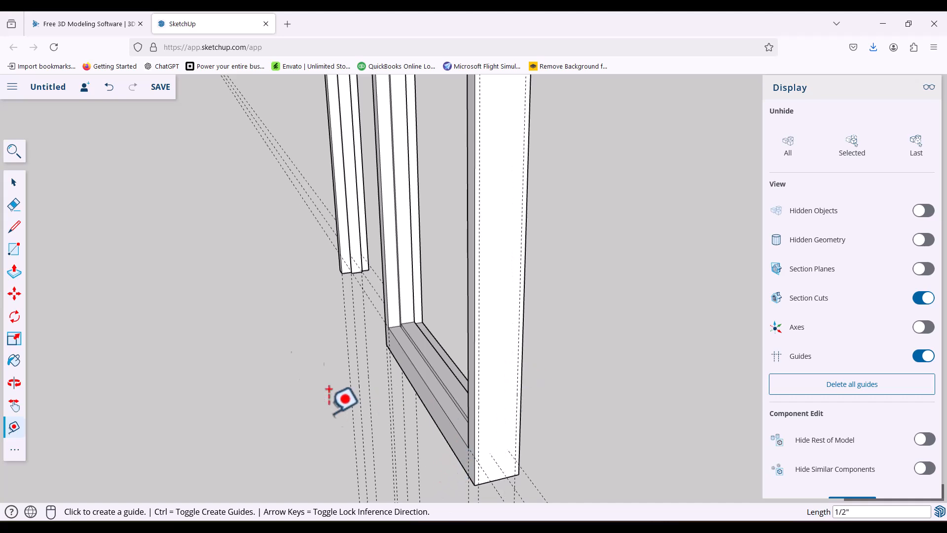
Draw a 4 3/4" by 7'2" rectangle between the two guides on the right jamb's outer face, starting at its base.
click(14, 250)
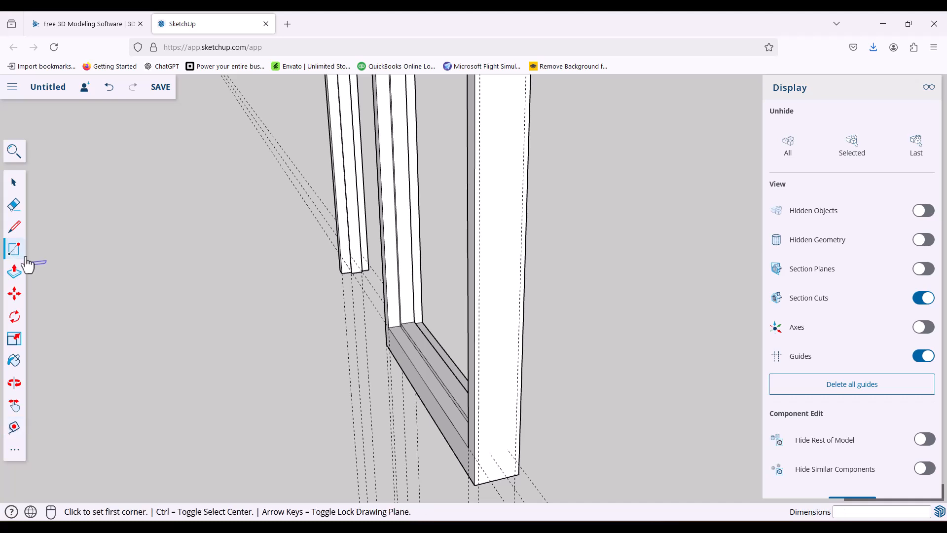
click(480, 483)
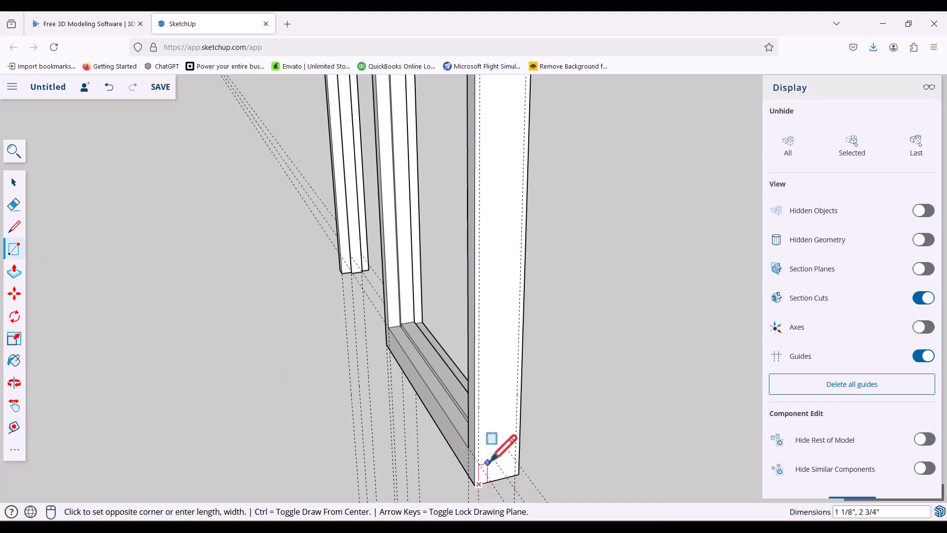
click(520, 297)
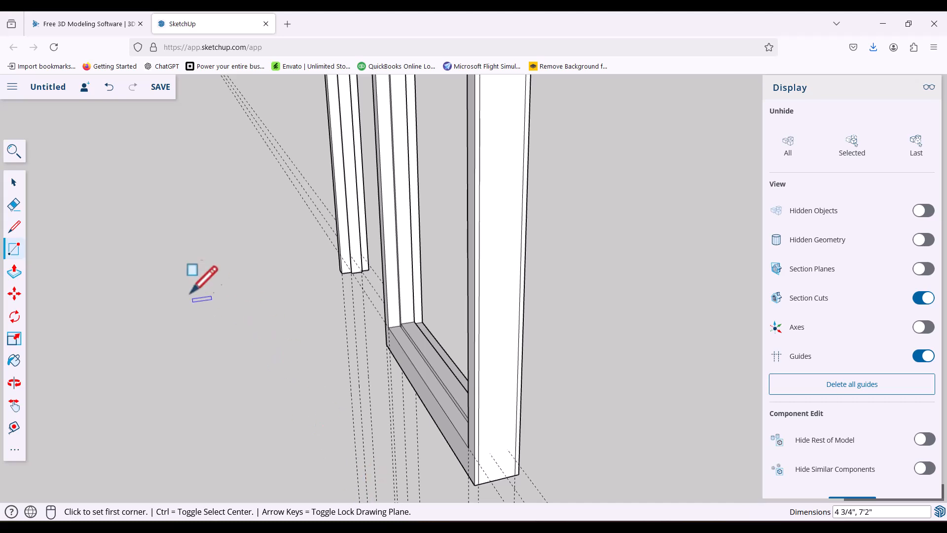
Push/Pull the rectangle on the right jamb's outer face inward by 1 7/8" to form a full-height recess.
click(14, 277)
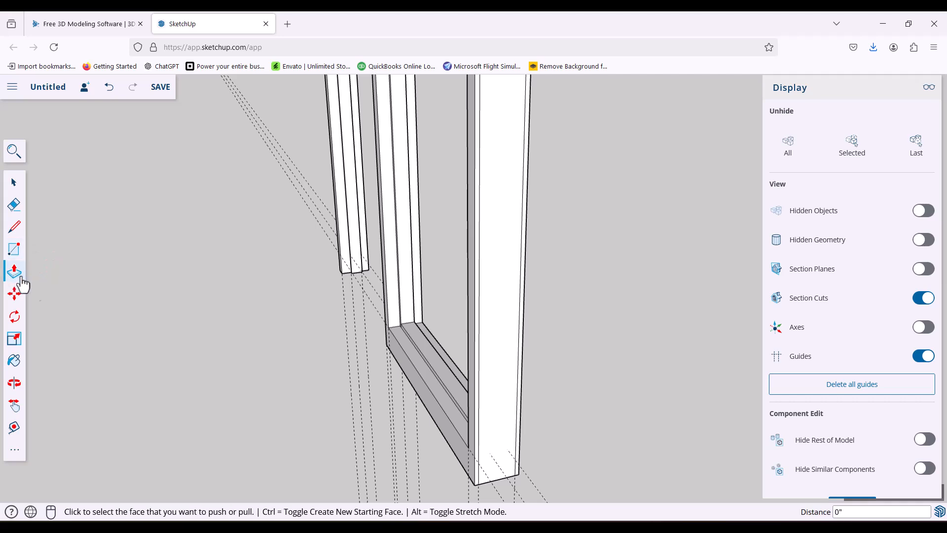
click(500, 362)
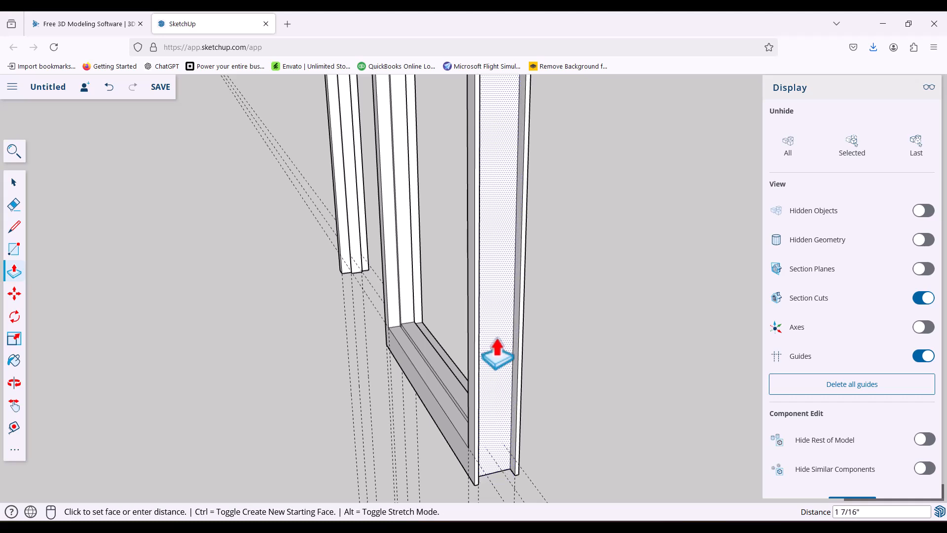
click(497, 356)
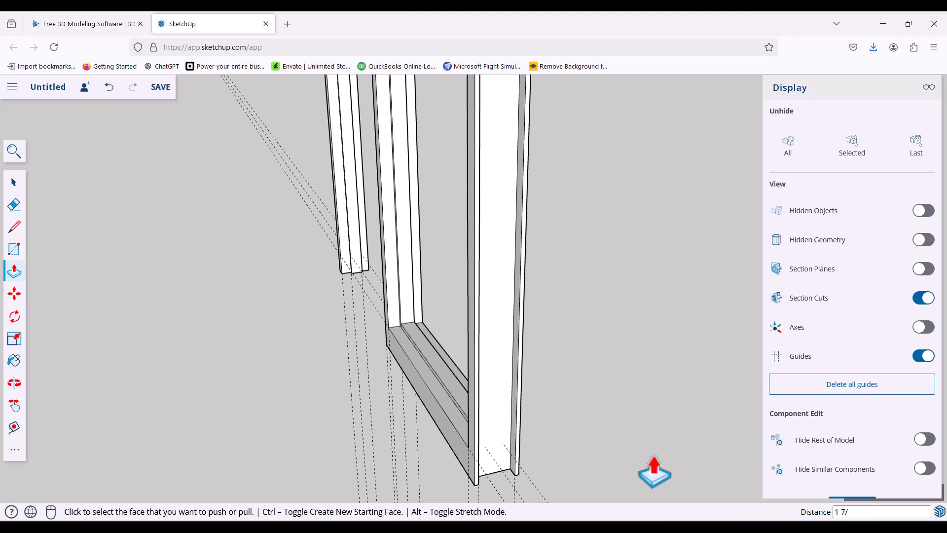
key(Return)
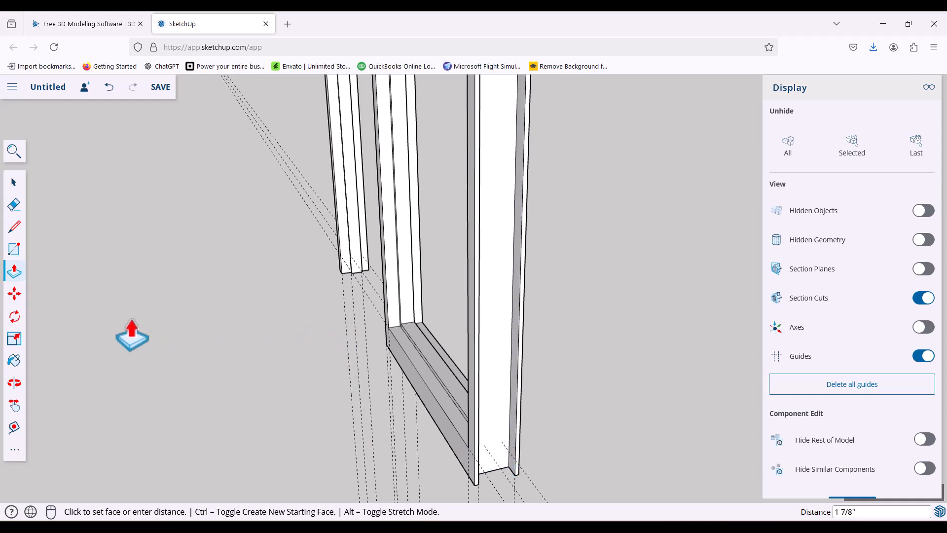
Dimension the heights of the left jamb's inner edge and the middle post's edge in the right opening, placing each dimension inside its opening.
click(15, 383)
drag(124, 377, 444, 197)
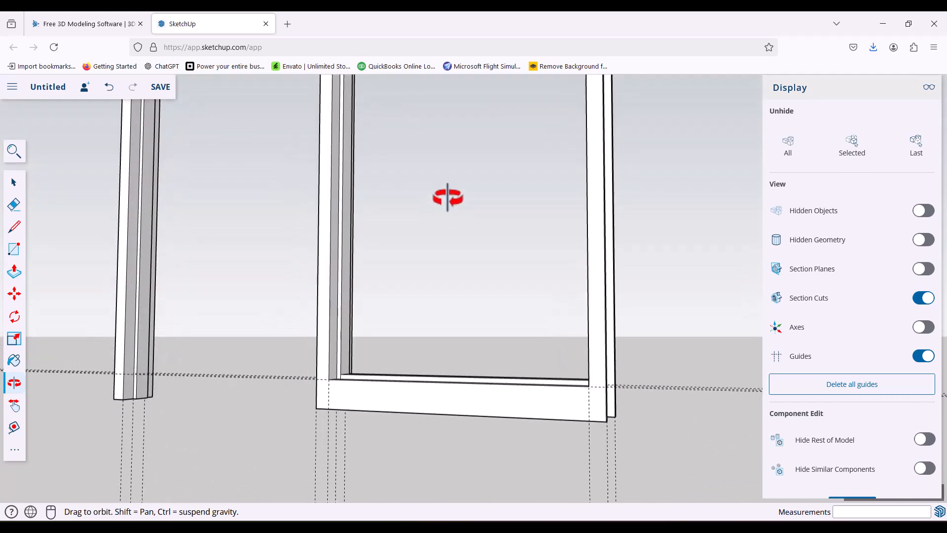
scroll(383, 302, down, 3)
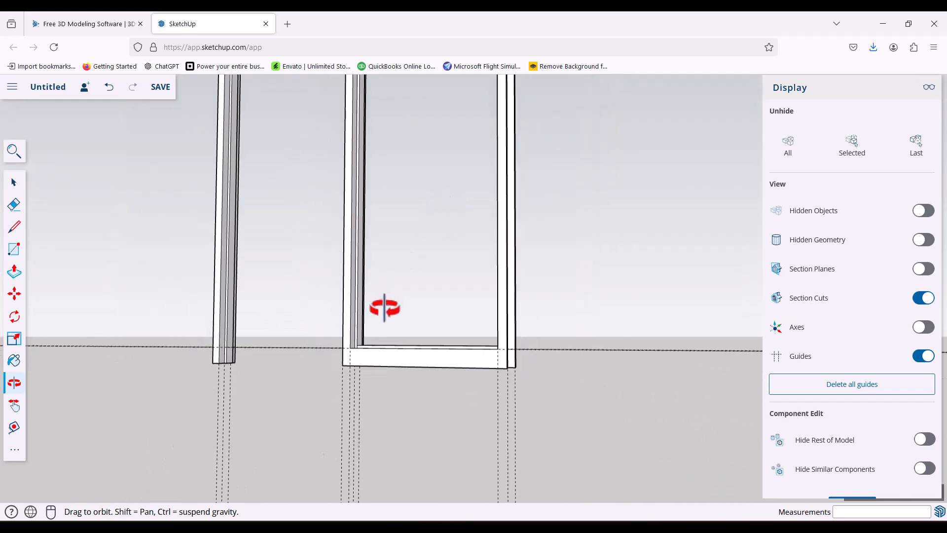
click(15, 408)
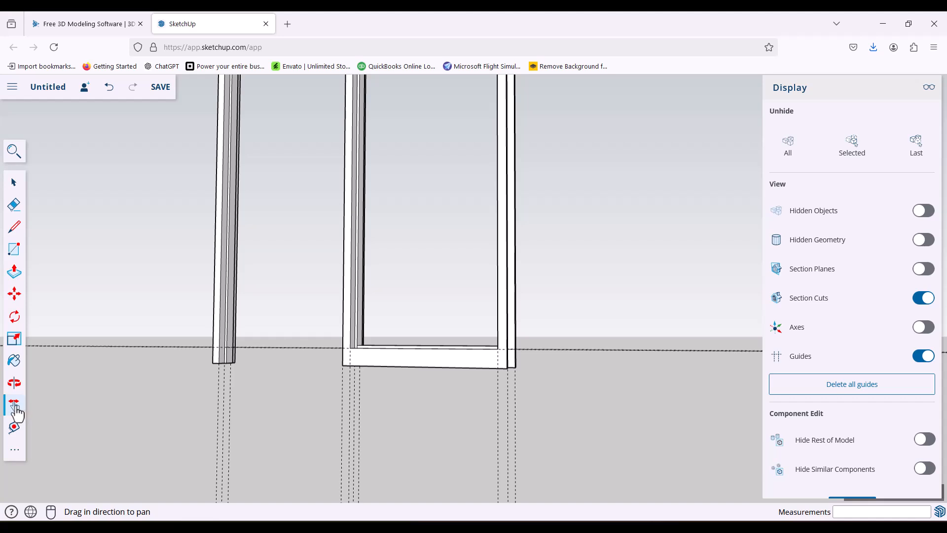
drag(344, 256, 349, 360)
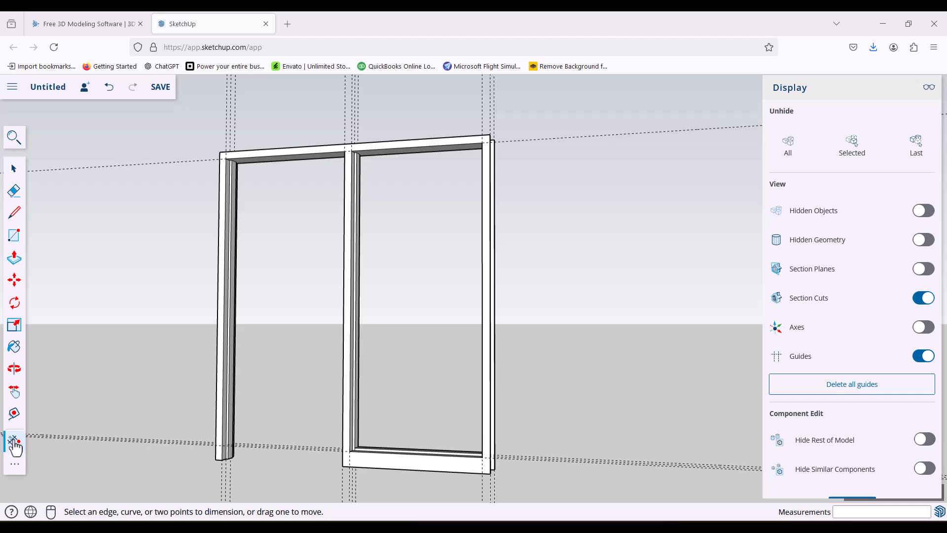
click(15, 468)
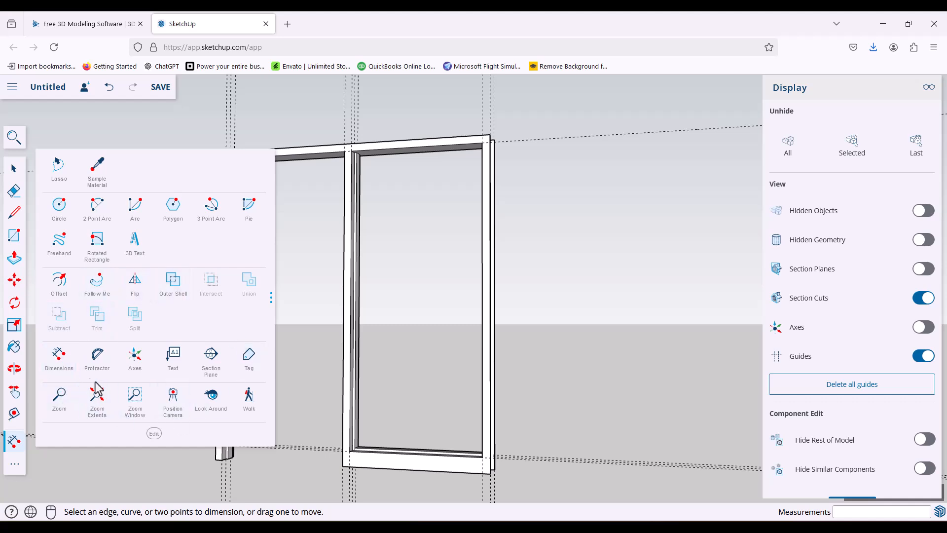
click(59, 358)
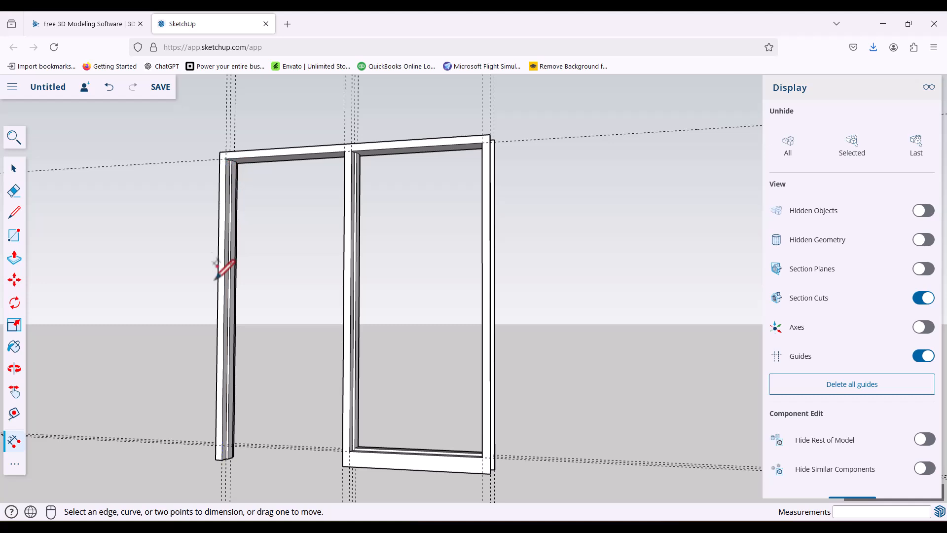
click(227, 243)
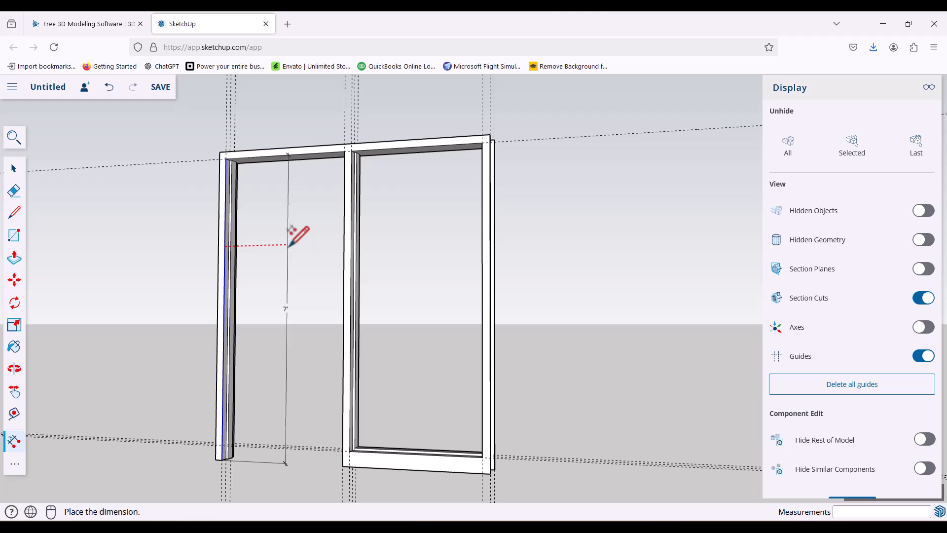
click(289, 245)
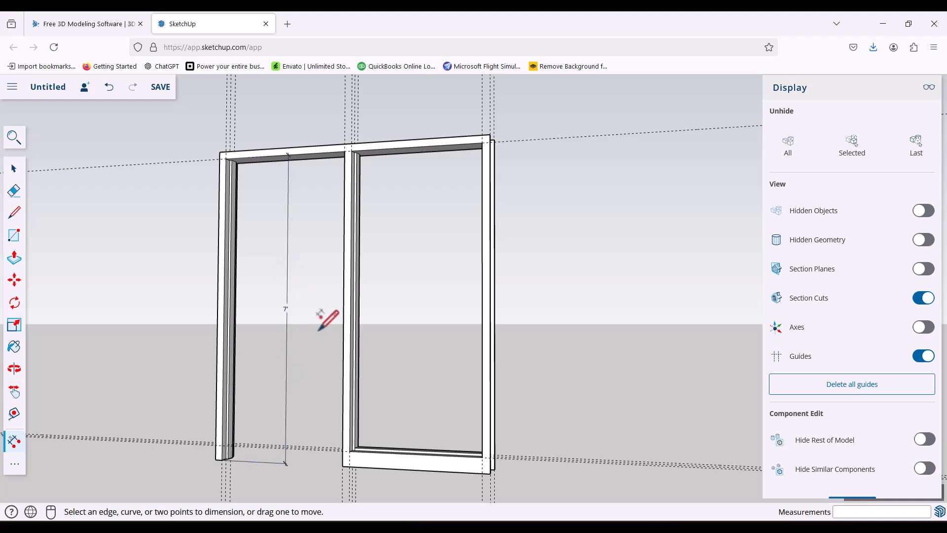
click(354, 284)
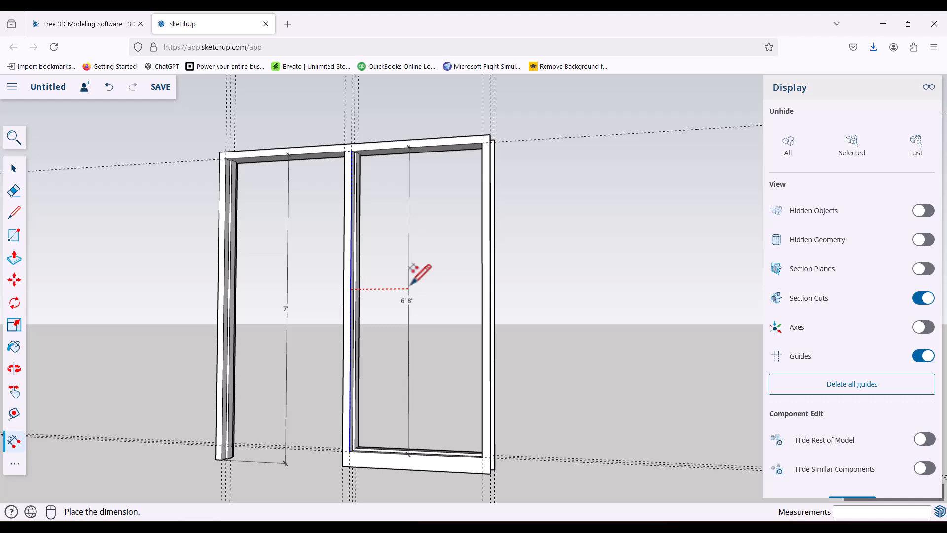
click(410, 285)
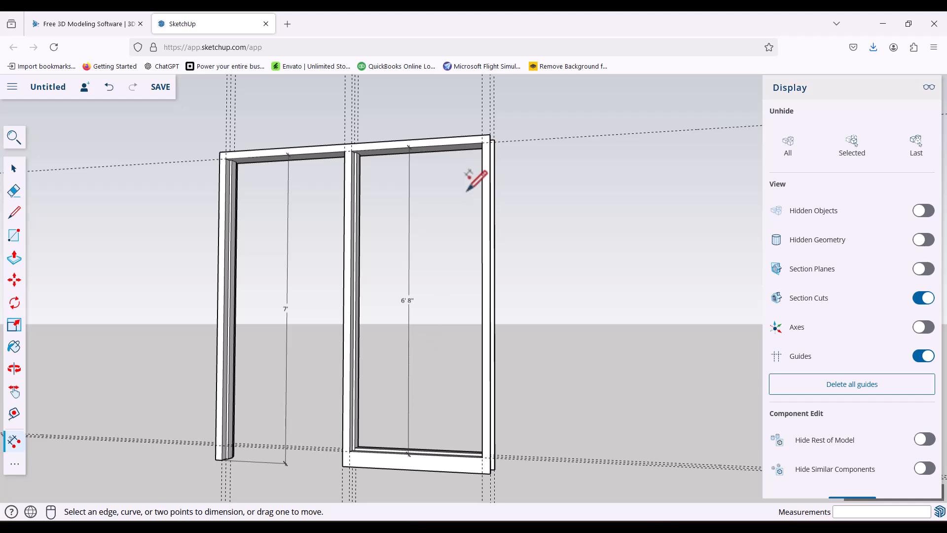
Dimension the widths of both openings along the head, placing each dimension inside its opening slightly above mid-height.
click(312, 152)
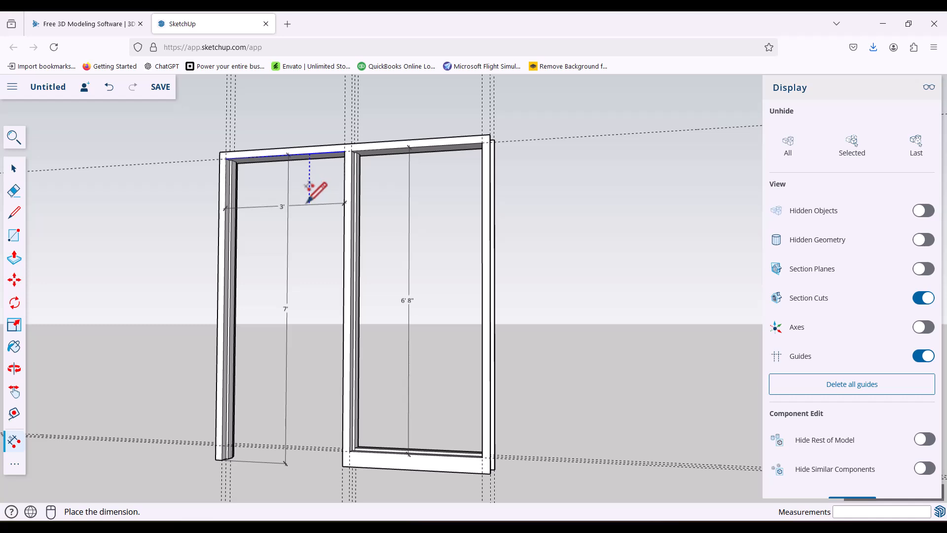
click(305, 254)
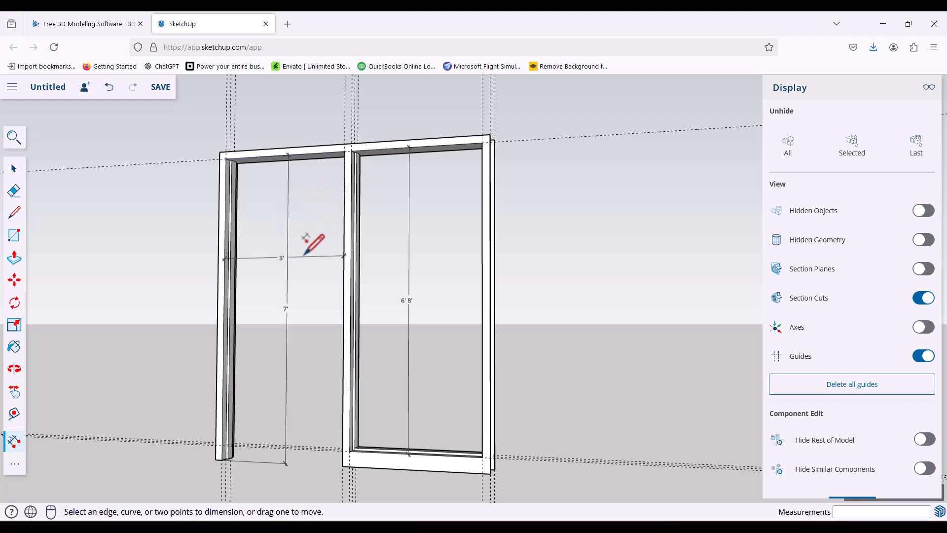
click(441, 143)
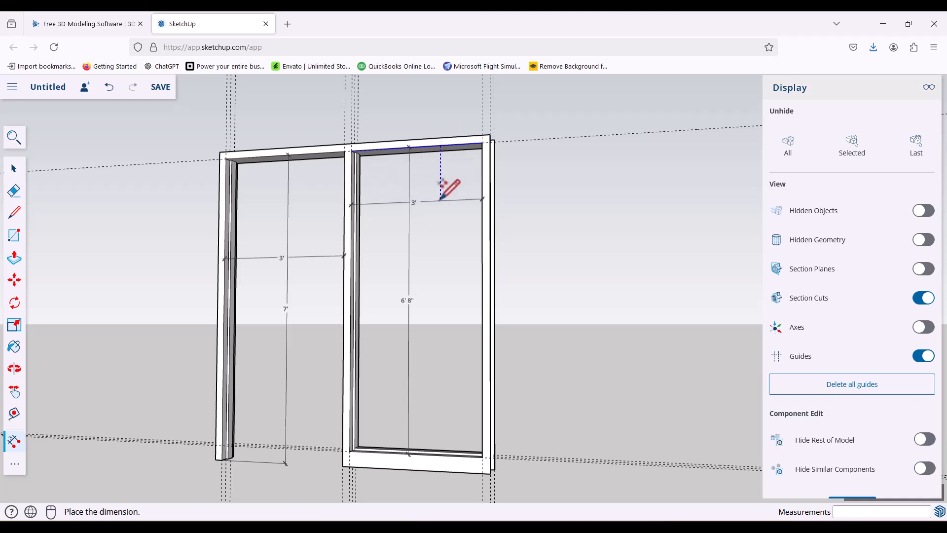
click(442, 253)
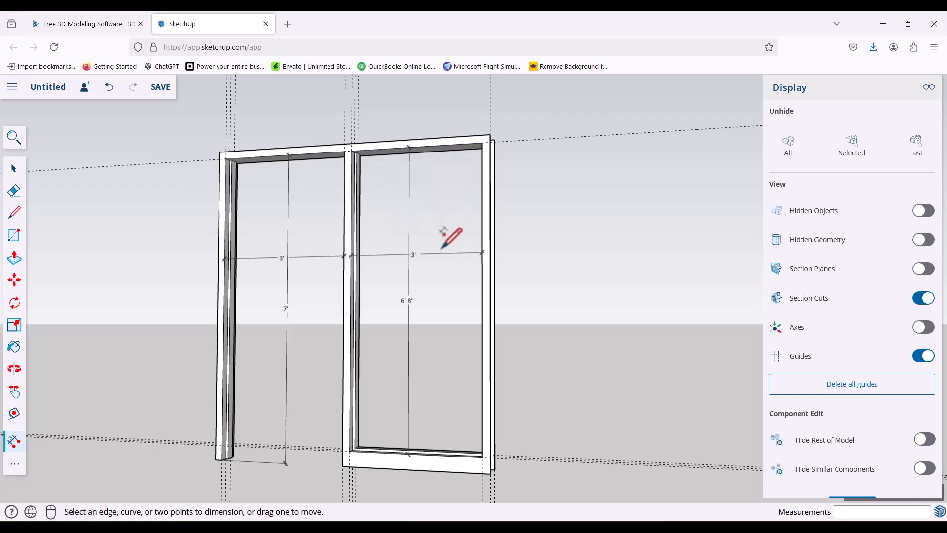
Dimension the middle post's face width between its two vertical guides, placing the dimension just above the head.
click(345, 135)
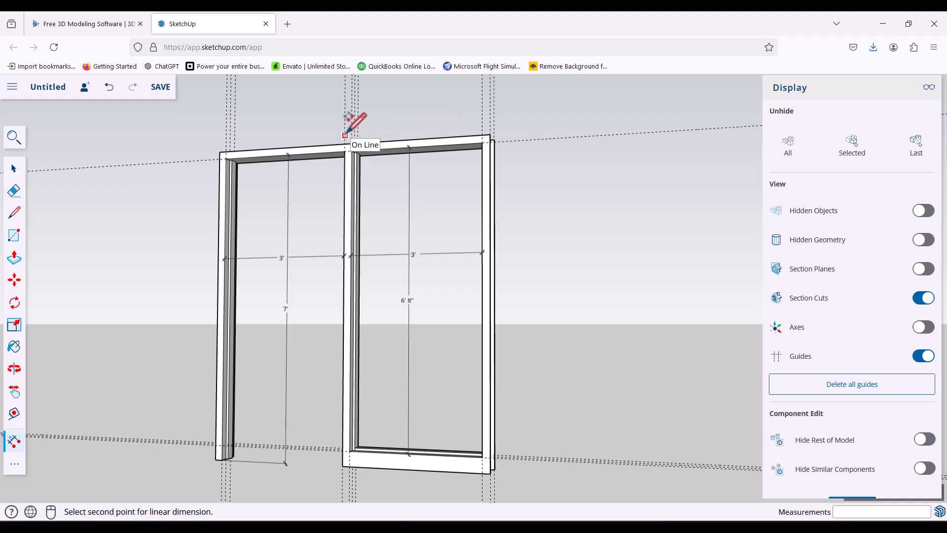
click(351, 135)
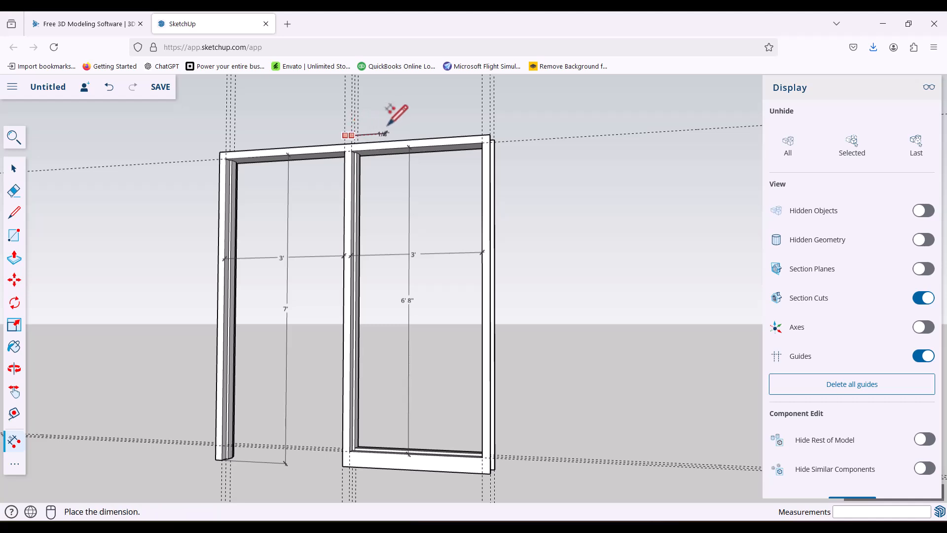
click(357, 120)
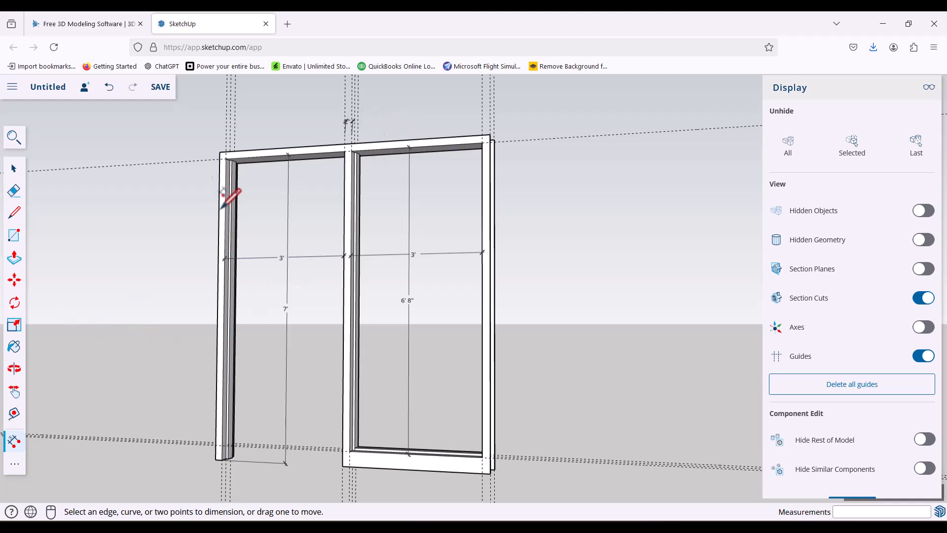
Dimension the length of the bottom rail's lower edge and the height of the middle post's left edge, close to each edge.
click(477, 470)
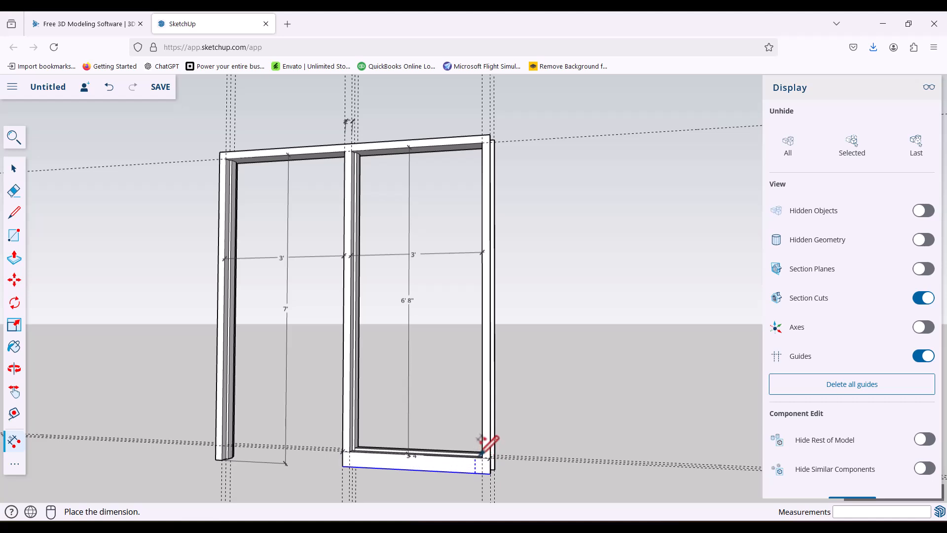
click(482, 470)
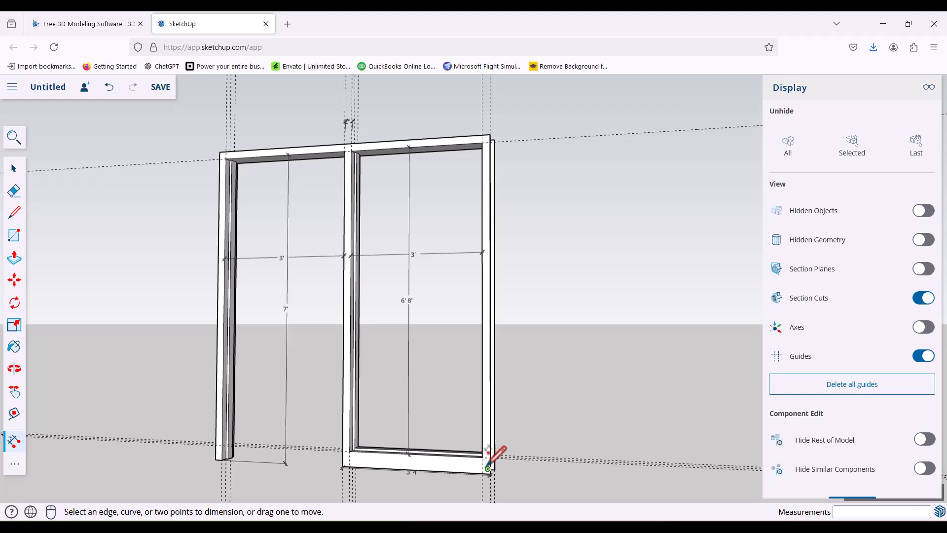
click(345, 454)
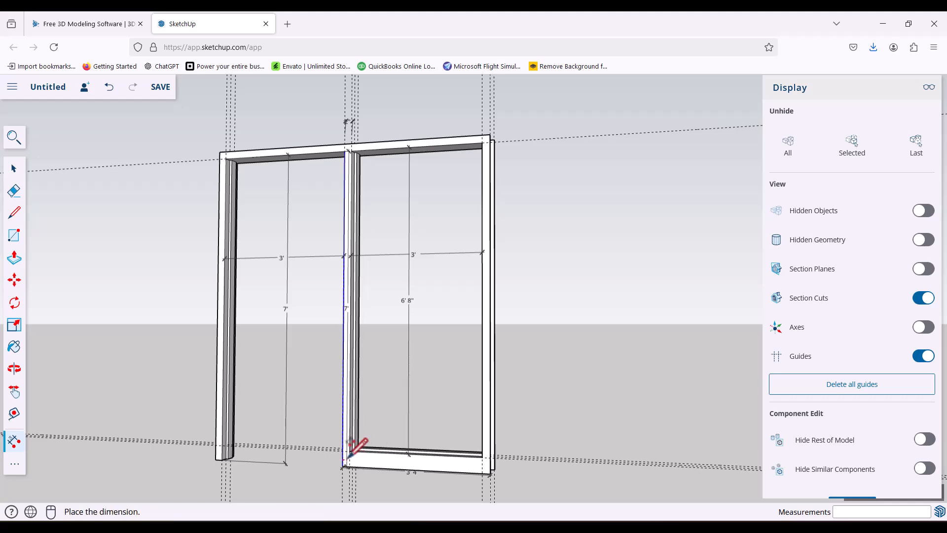
click(346, 452)
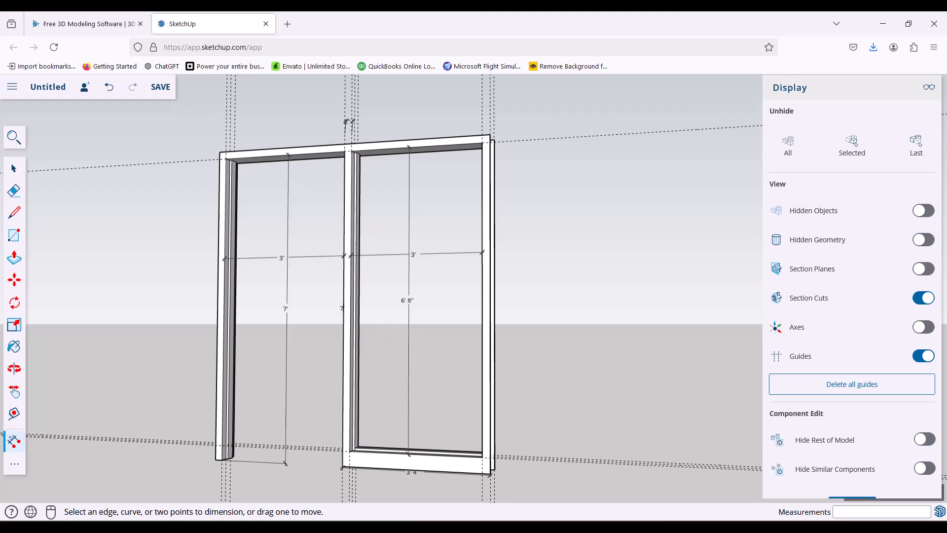
Dimension the bottom rail's face height near the right jamb, placing the dimension on the rail.
click(483, 457)
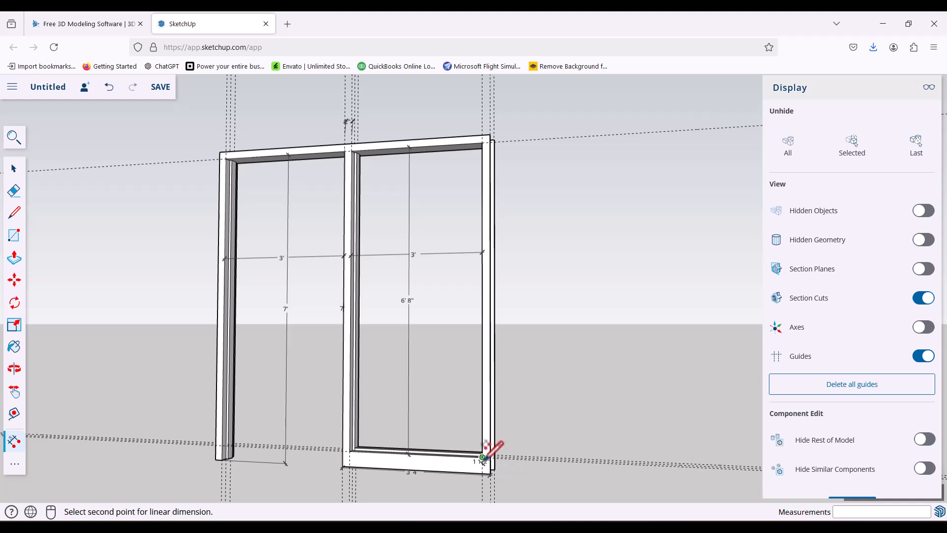
click(483, 472)
click(477, 463)
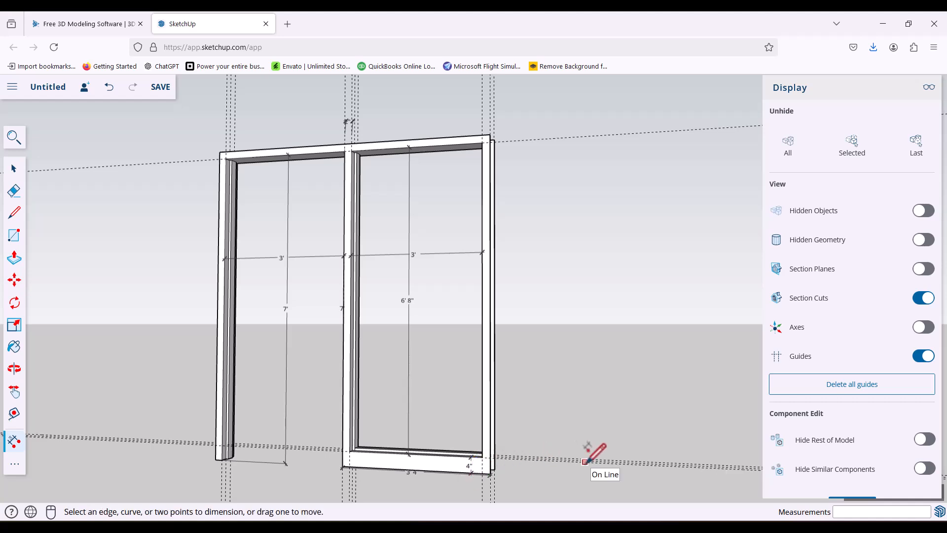
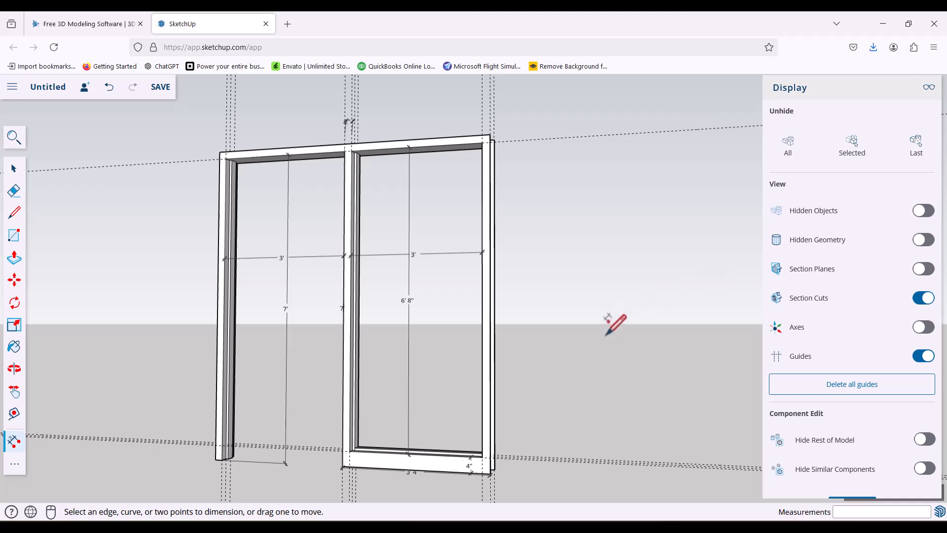
Hide the guides and keep the axes hidden so only the frame and its dimensions are displayed.
click(923, 327)
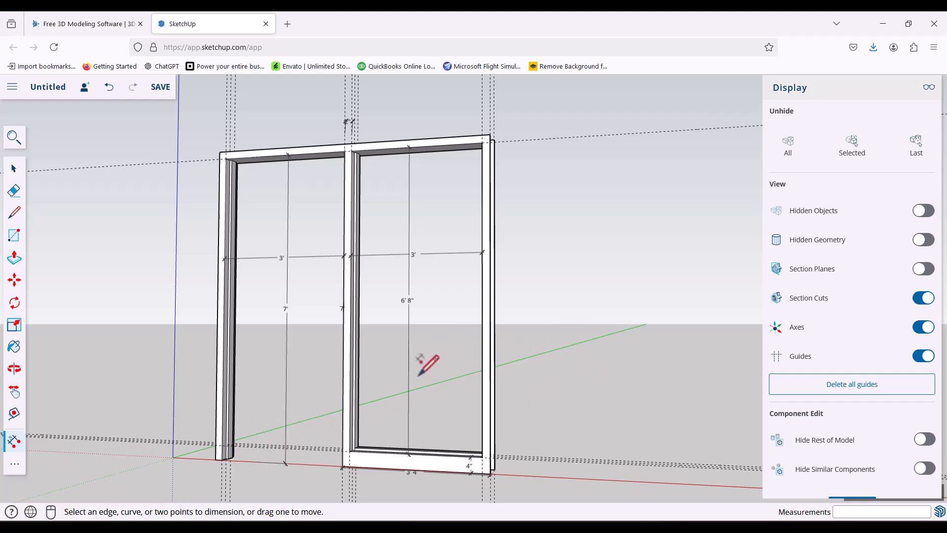
click(928, 364)
click(926, 327)
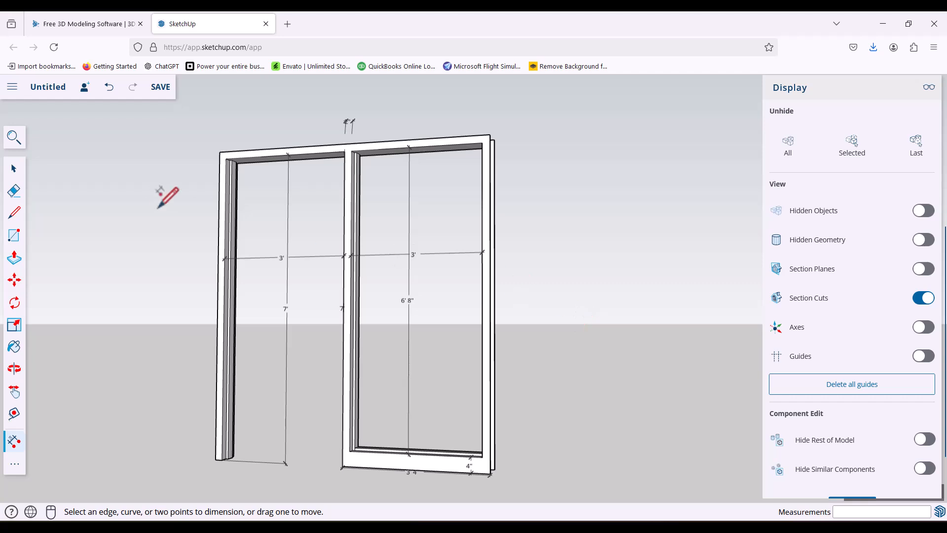
Export the current view as a PNG image with a transparent background.
click(13, 88)
mouse_move(45, 236)
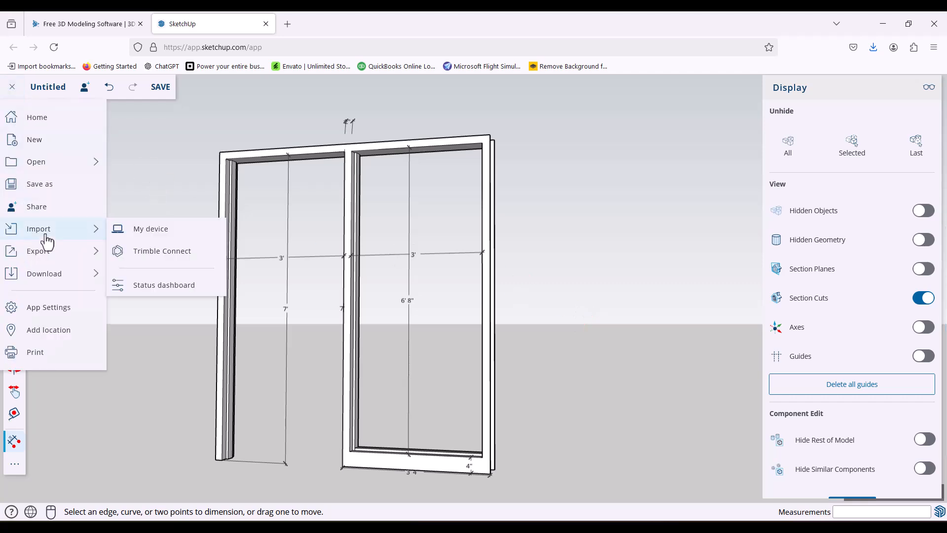
mouse_move(47, 260)
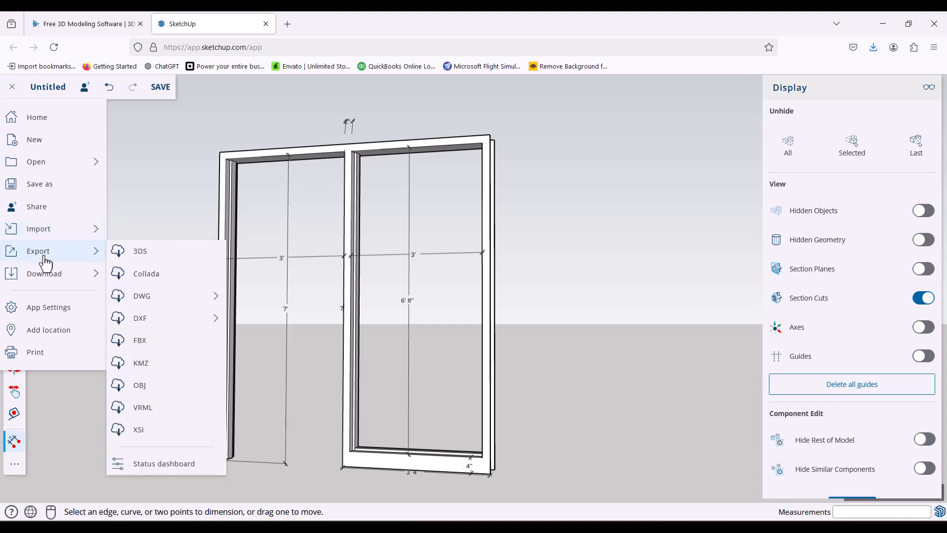
mouse_move(46, 280)
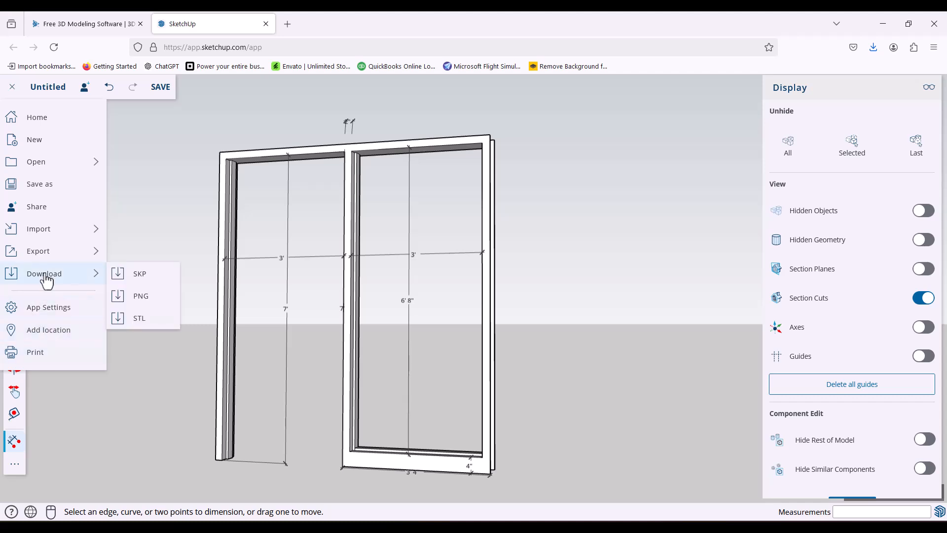
click(141, 299)
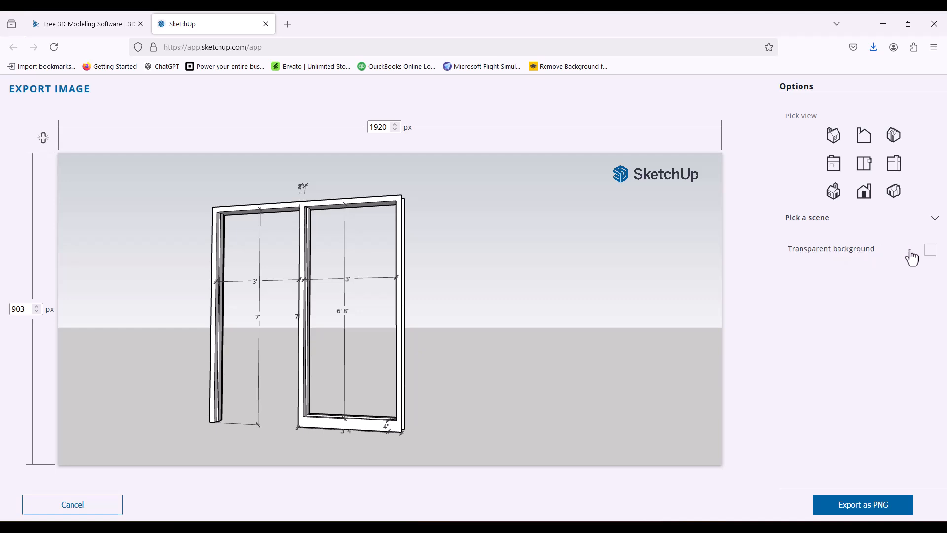
click(930, 250)
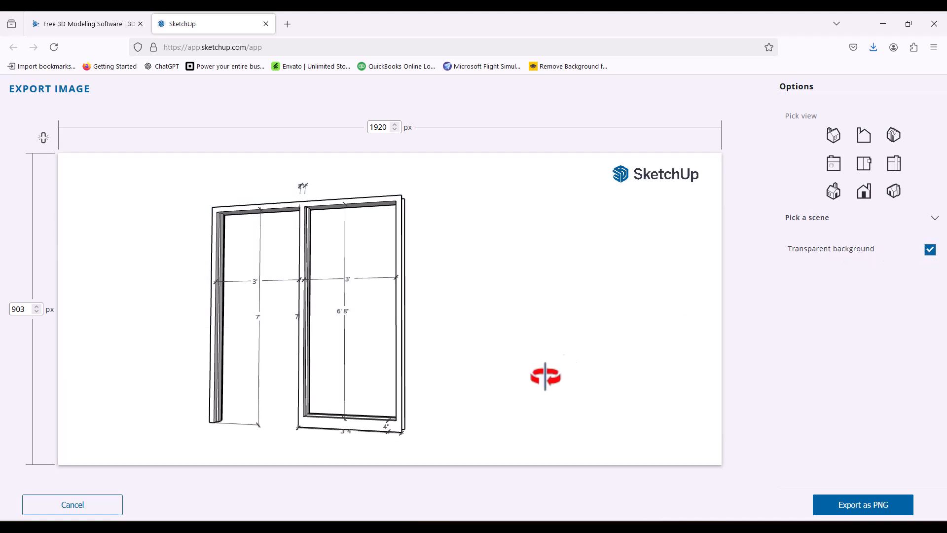
click(865, 513)
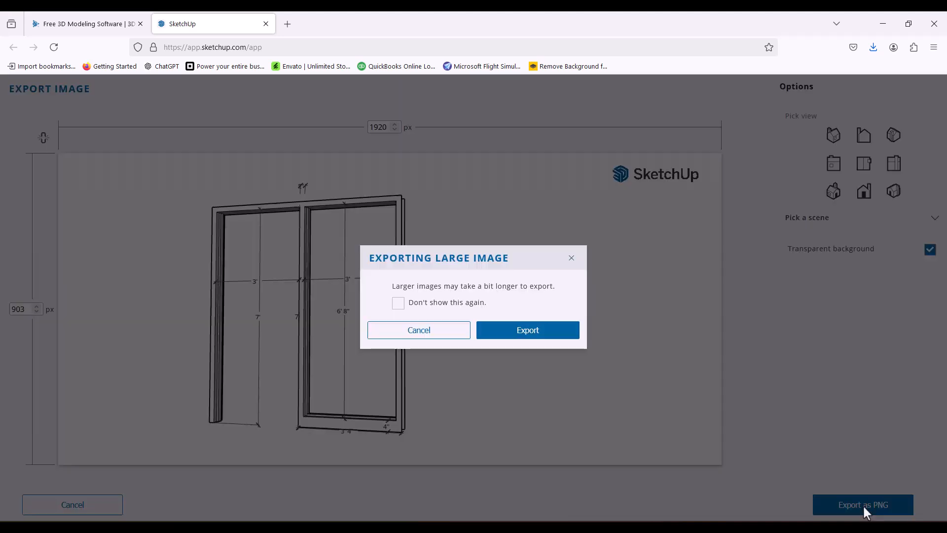
click(528, 332)
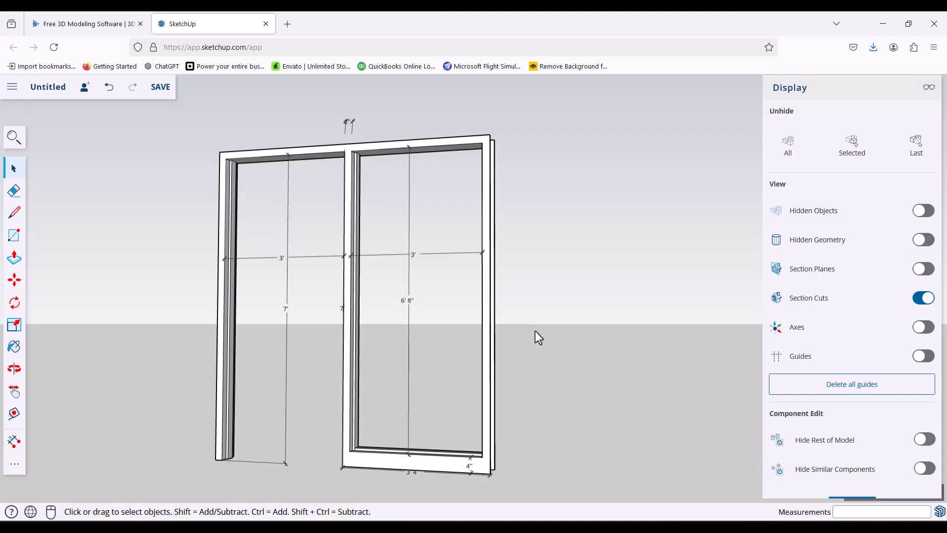
Save the exported image as TestSidelight in the SDI Drawings folder.
drag(273, 22, 392, 73)
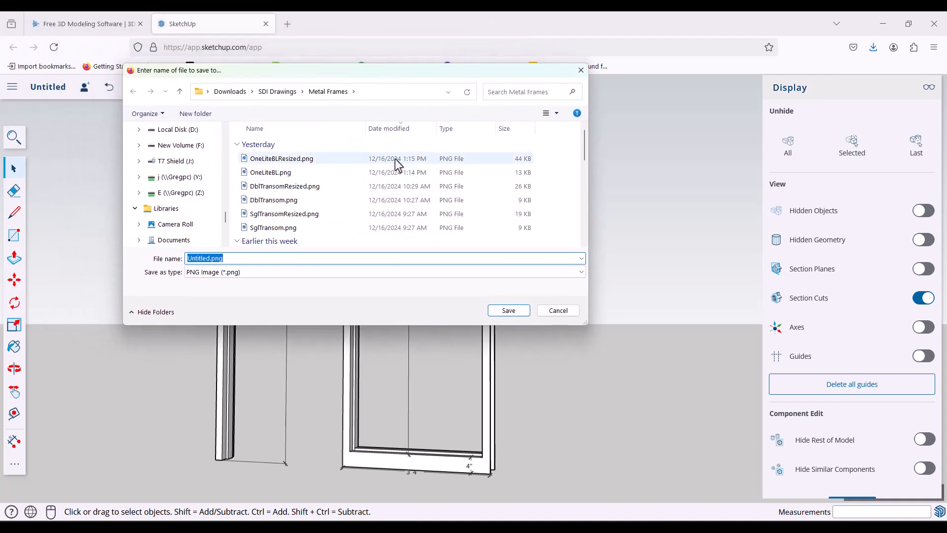
text(TestSidelight)
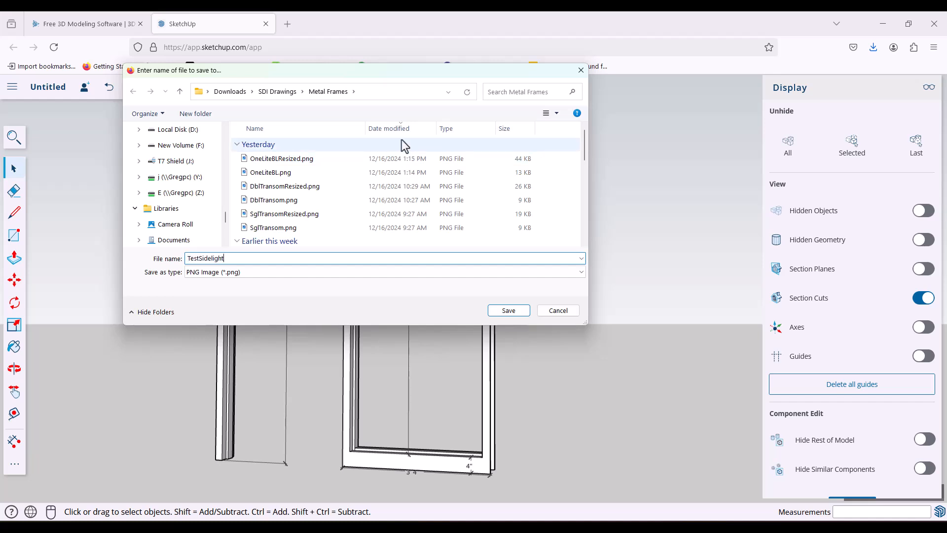
click(286, 94)
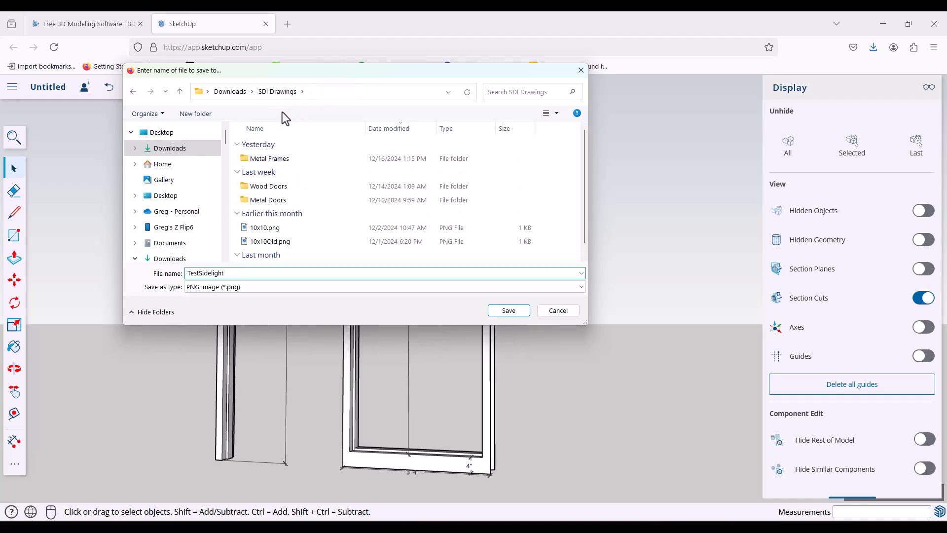
click(510, 311)
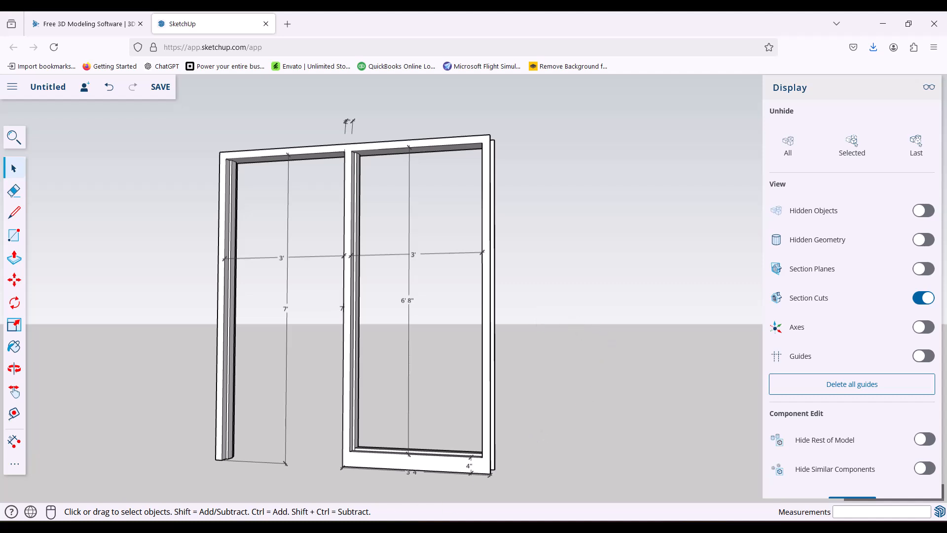
Switch to File Explorer, view TestSidelight.png from the SDI Drawings folder, and close the image viewer.
mouse_move(108, 527)
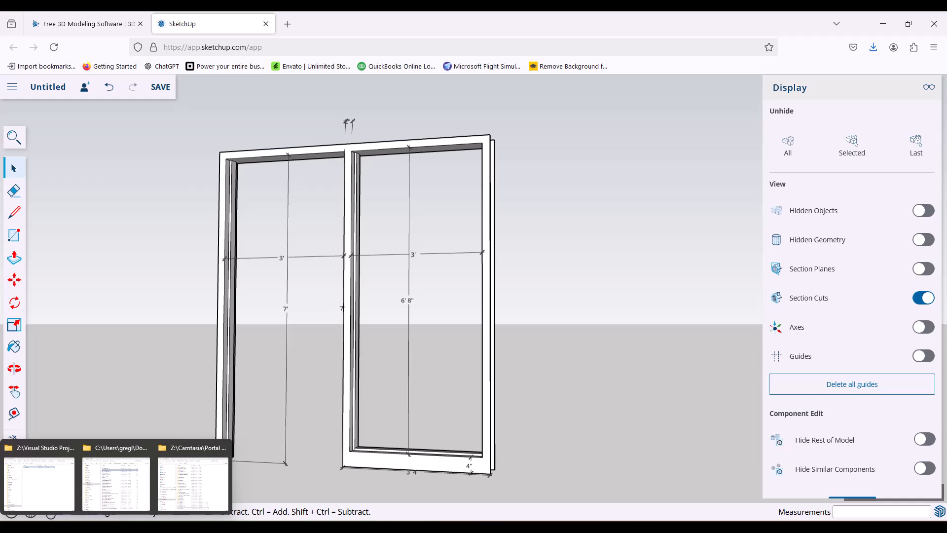
click(117, 487)
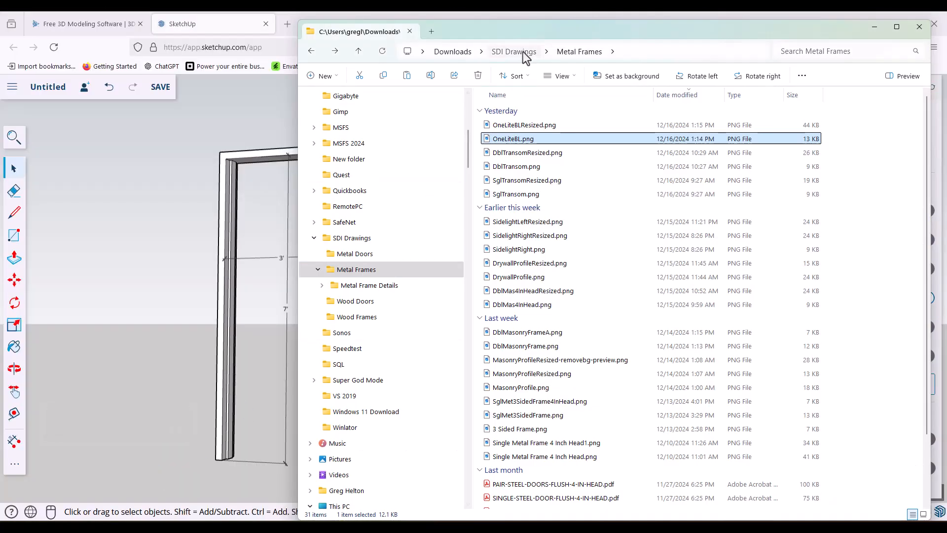
click(522, 52)
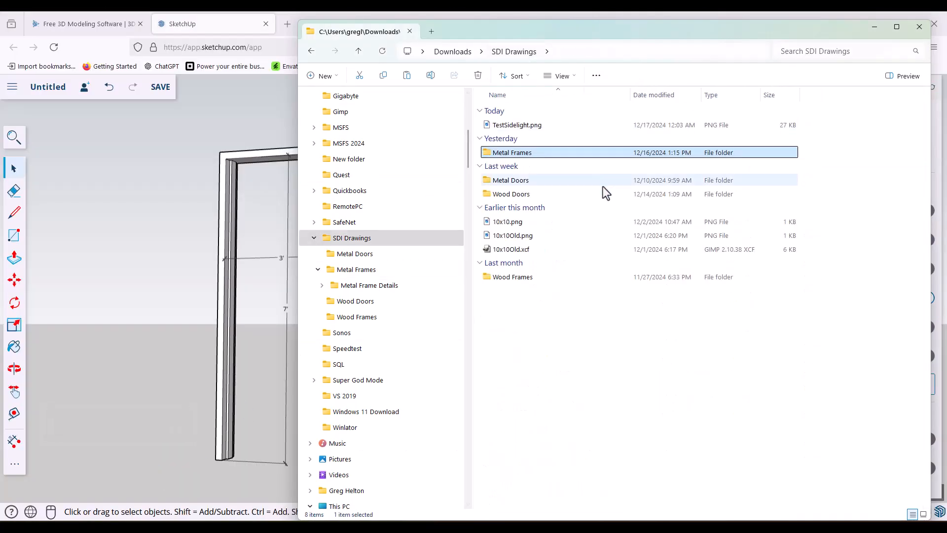
double_click(519, 126)
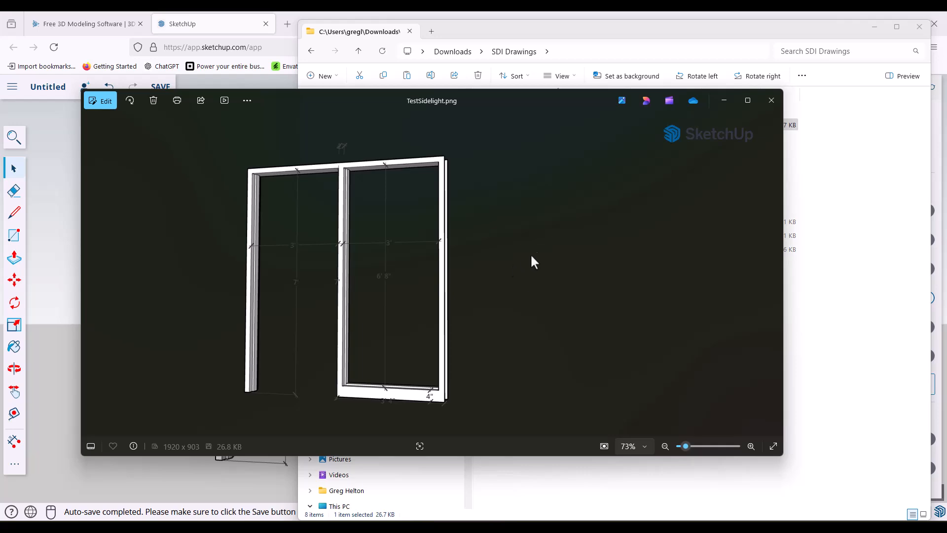
click(773, 101)
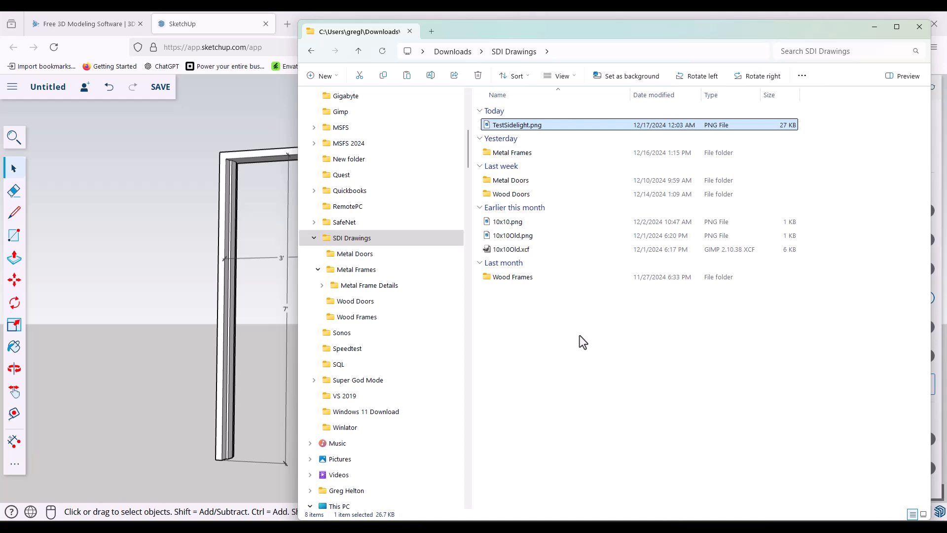
Open TestSidelight.png from the SDI Drawings folder in GIMP.
right_click(526, 130)
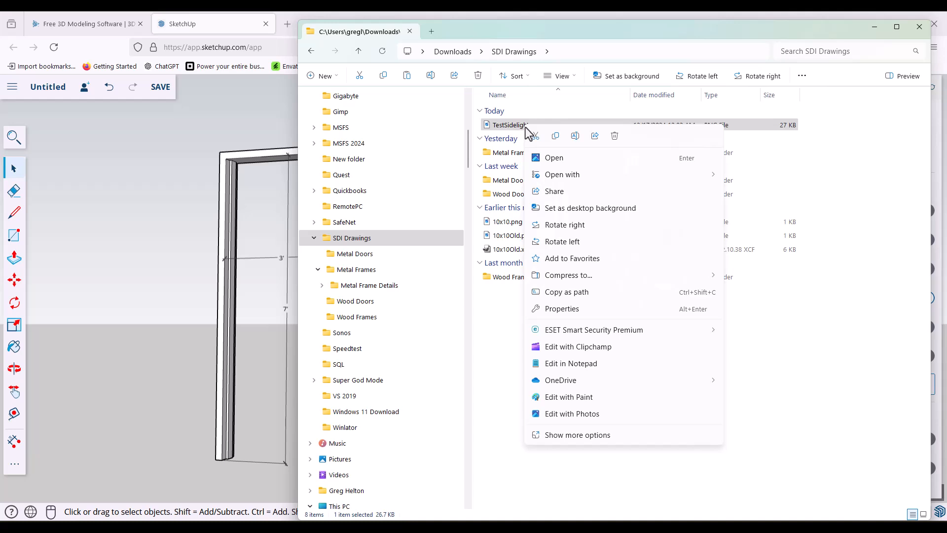
mouse_move(564, 177)
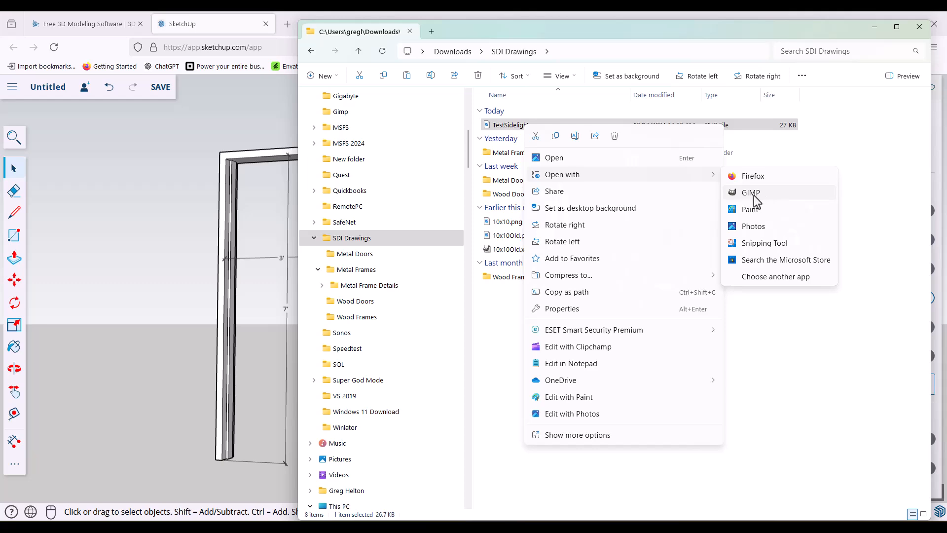
click(751, 193)
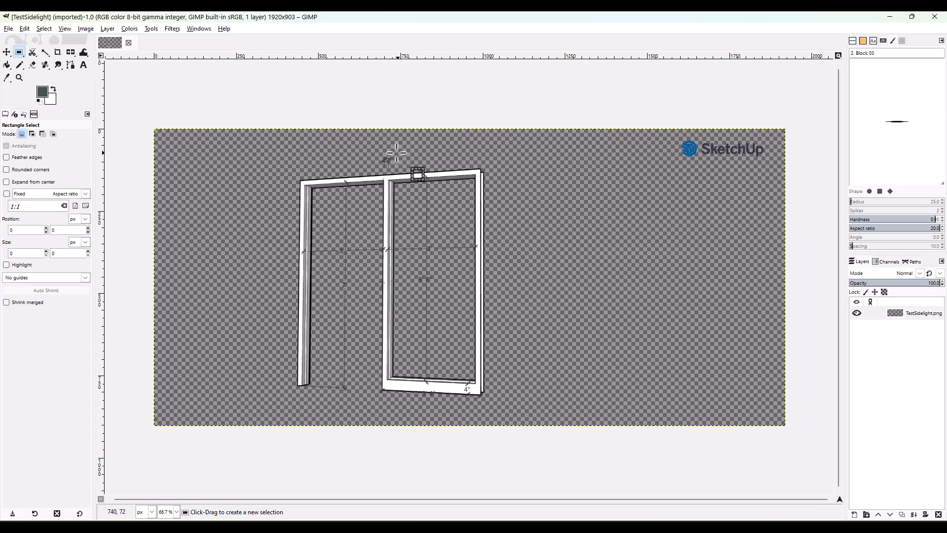
Select a rectangle of about 613 × 784 px around the sidelight frame and crop the image to it.
click(492, 148)
drag(492, 148, 290, 404)
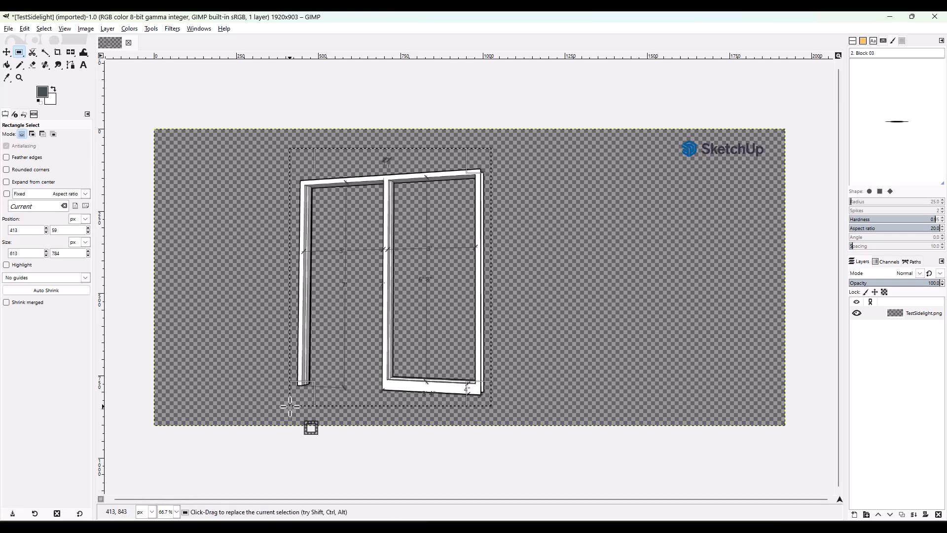
right_click(376, 281)
mouse_move(409, 335)
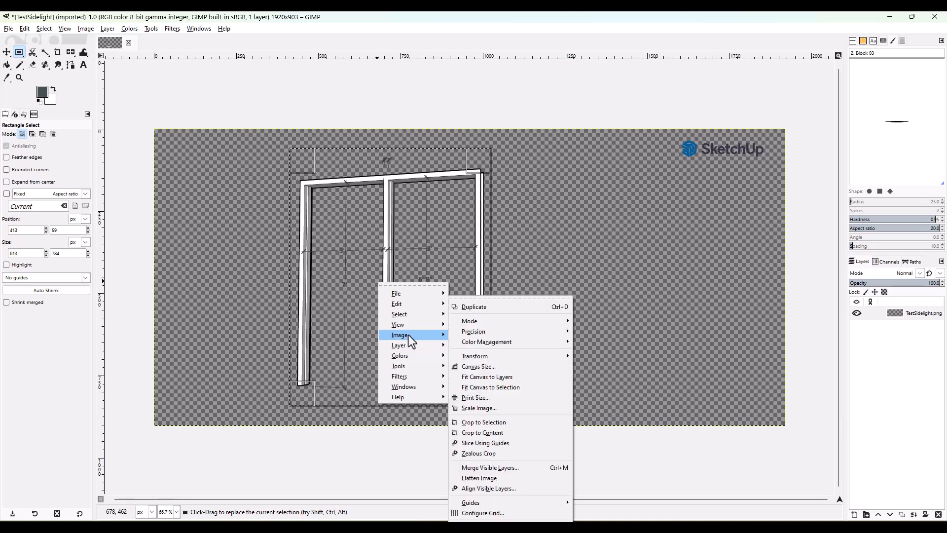
click(486, 422)
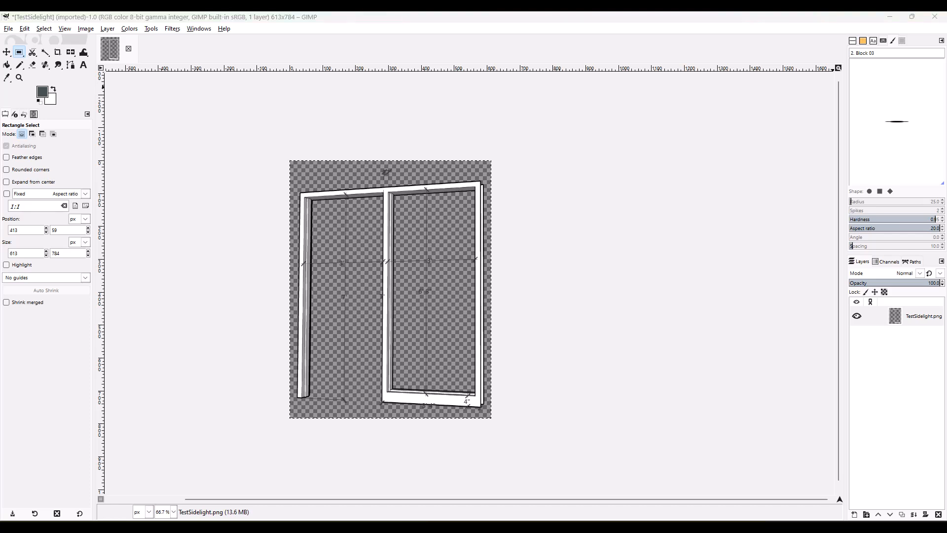
Start exporting the cropped image to the SDI Drawings folder under the name TestSidelight Cropped.
click(9, 28)
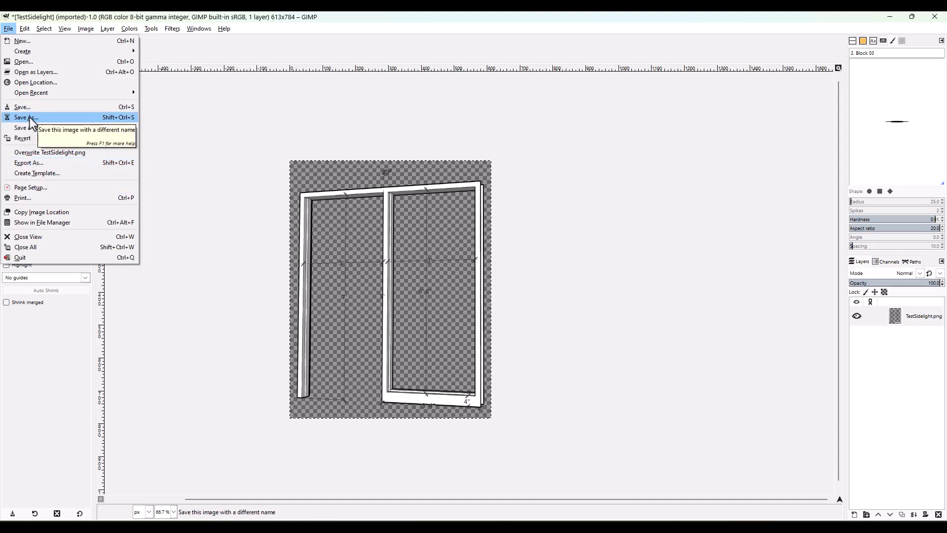
click(30, 164)
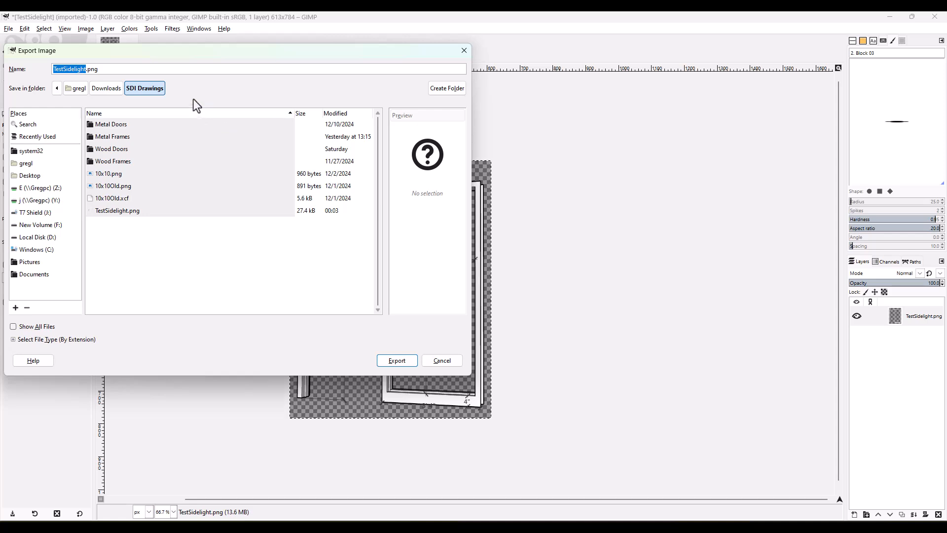
click(86, 69)
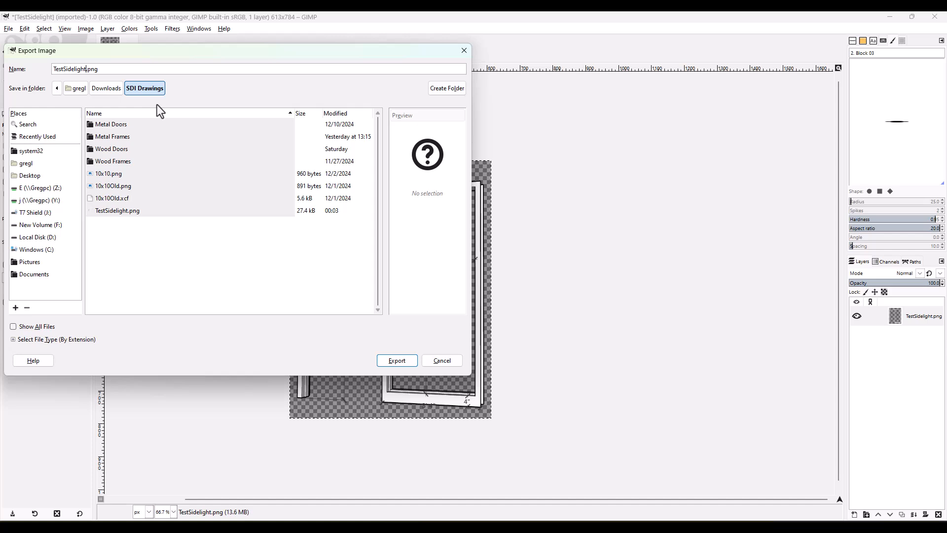
text(Cropped)
Choose Portable Document Format as the file type and export TestSidelight Cropped.pdf with the offered PDF options.
click(13, 339)
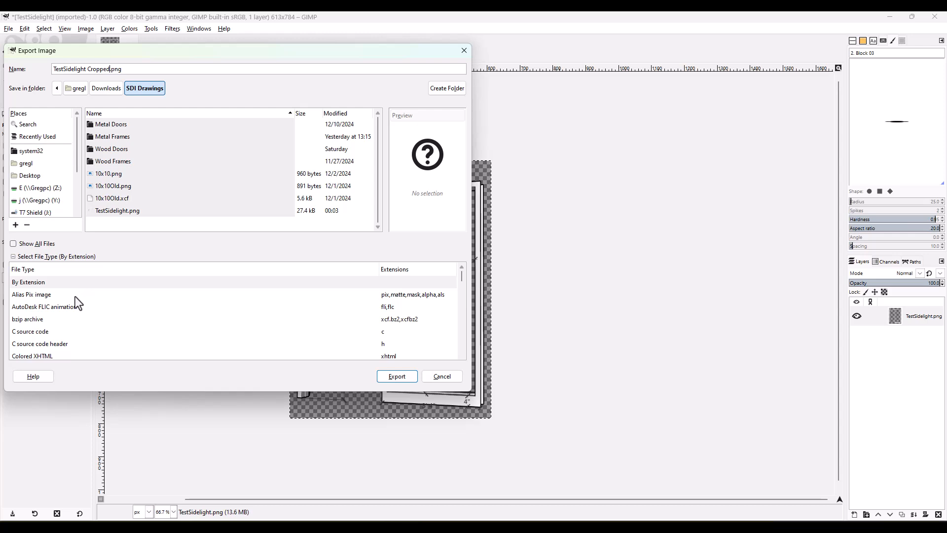
scroll(79, 305, down, 5)
scroll(84, 320, down, 4)
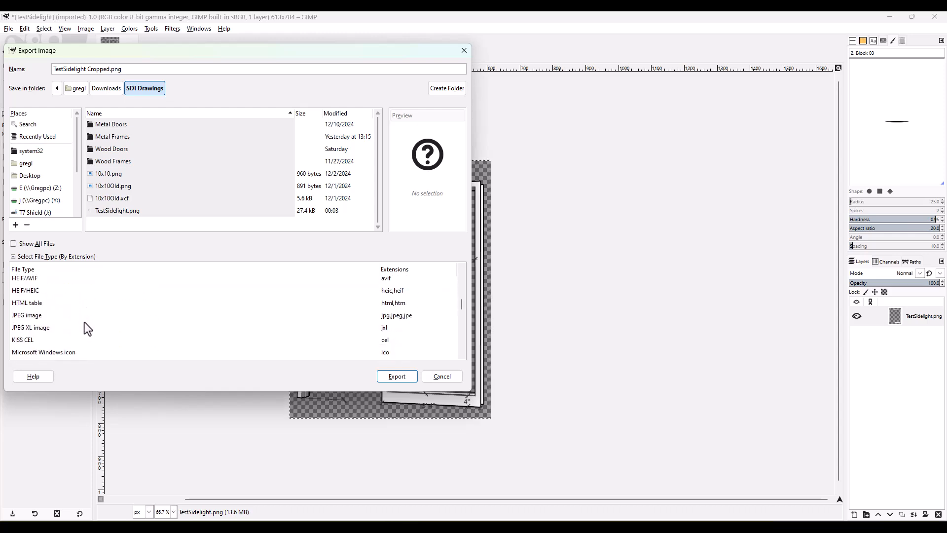
scroll(74, 319, down, 3)
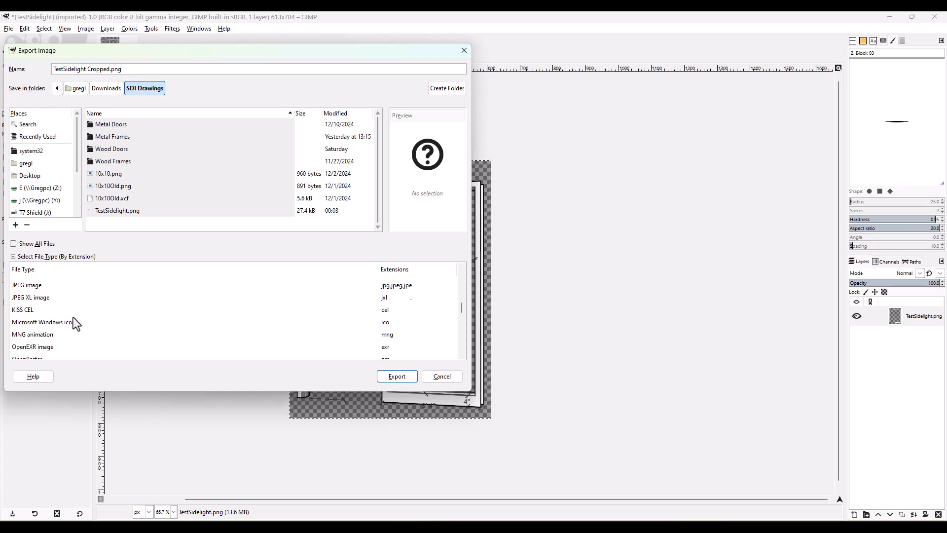
scroll(76, 322, down, 3)
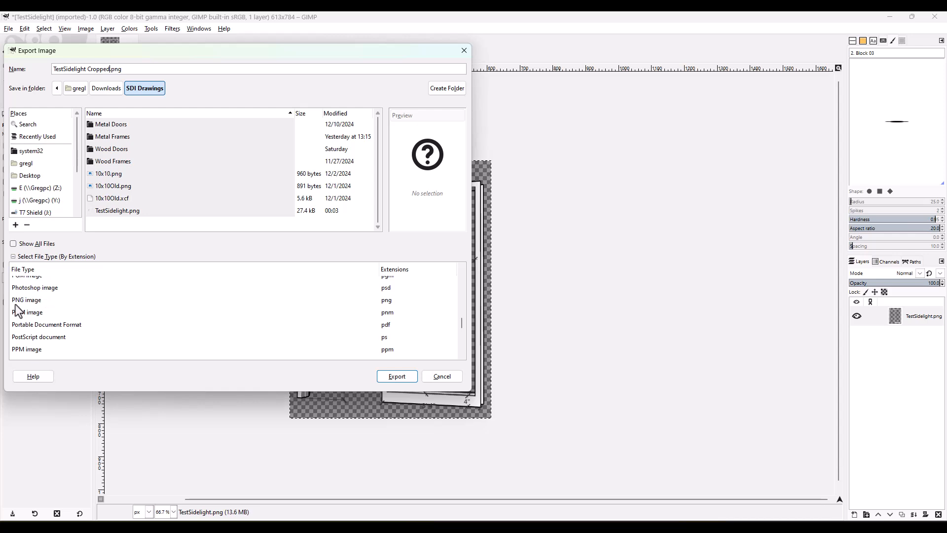
scroll(77, 318, down, 5)
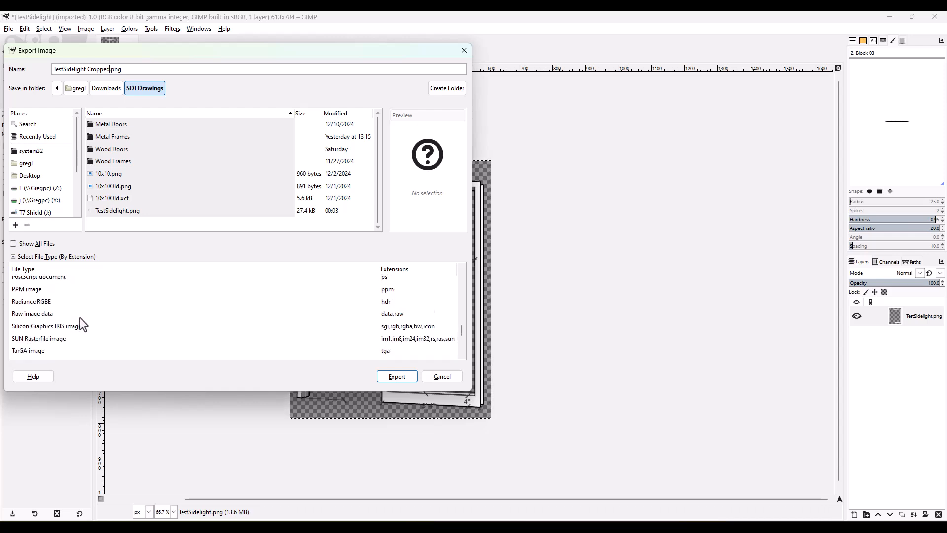
scroll(82, 321, down, 4)
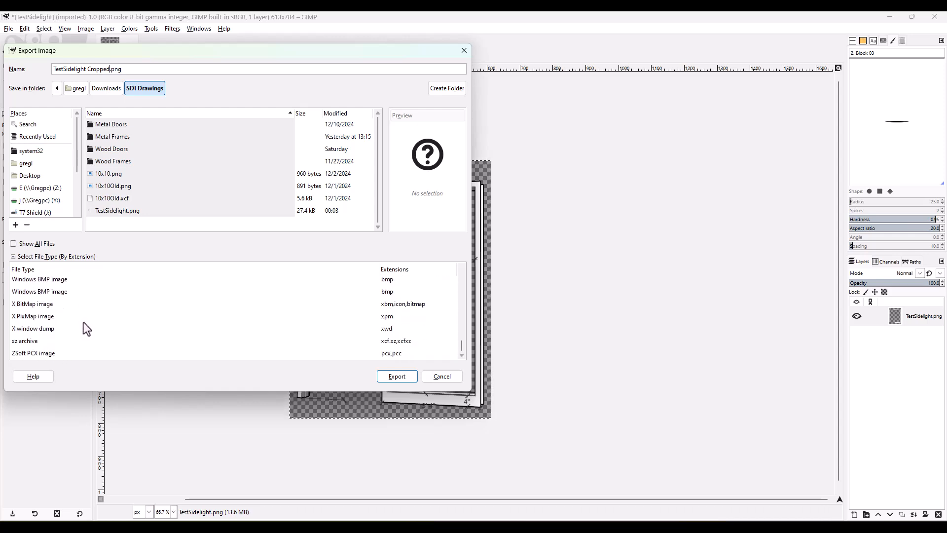
scroll(93, 328, up, 3)
scroll(101, 321, up, 4)
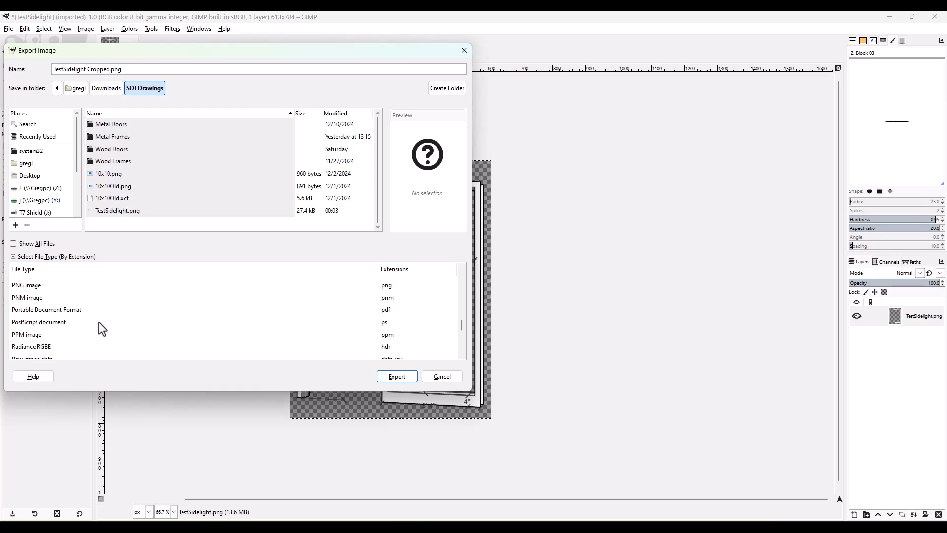
scroll(102, 328, up, 1)
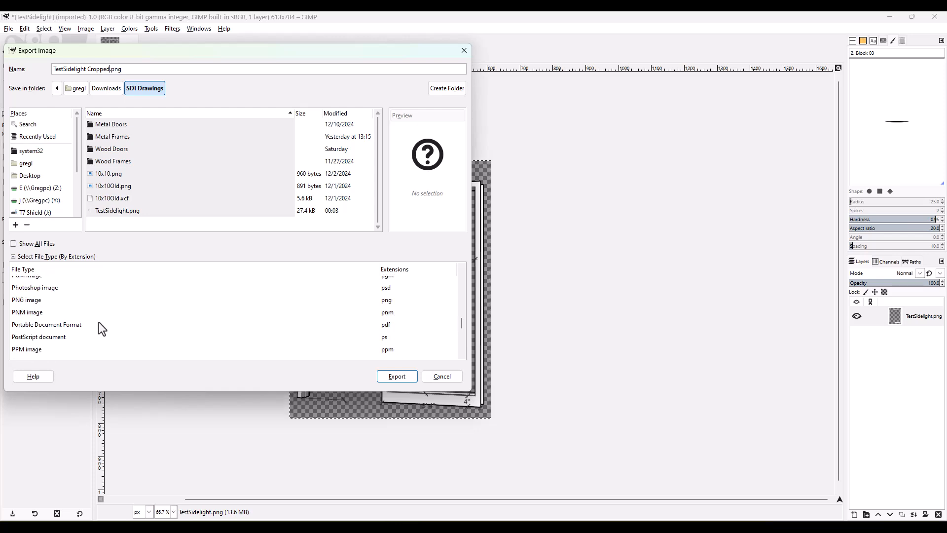
click(45, 325)
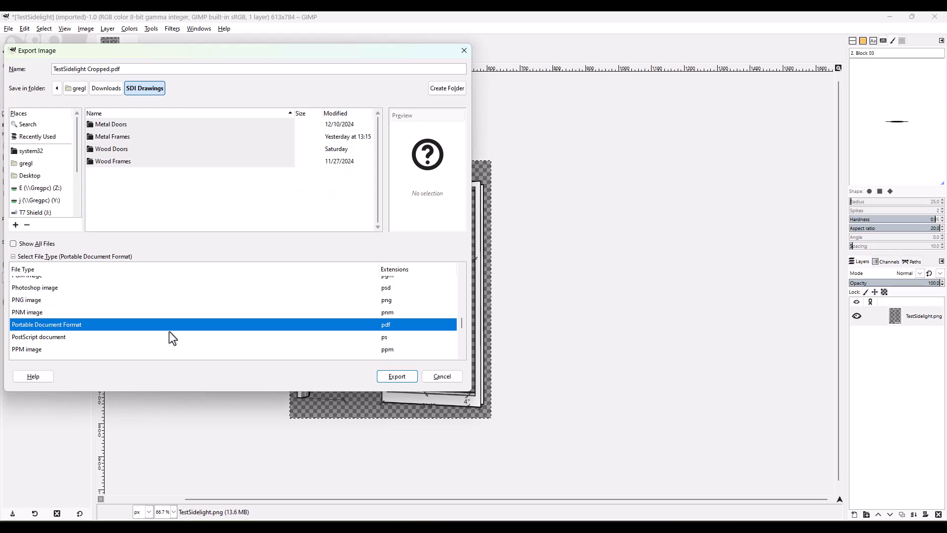
click(398, 376)
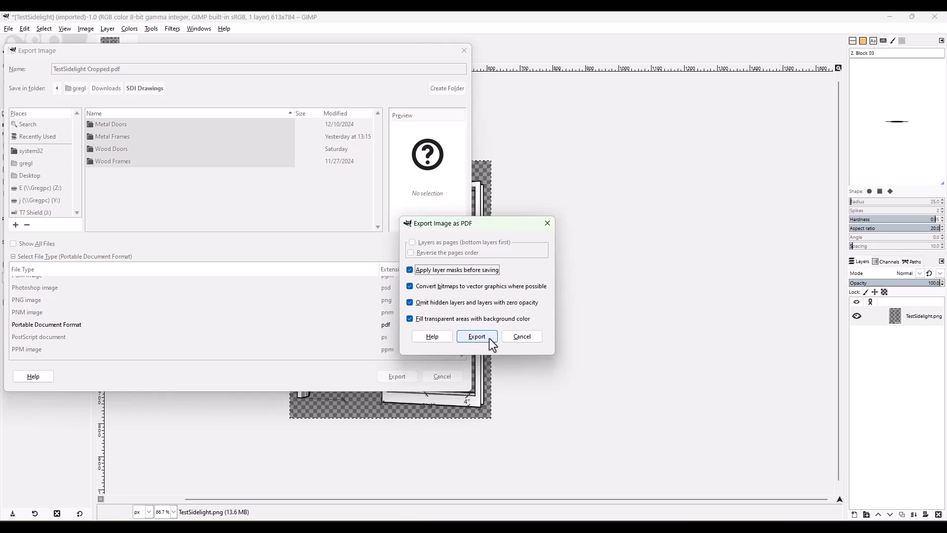
click(478, 336)
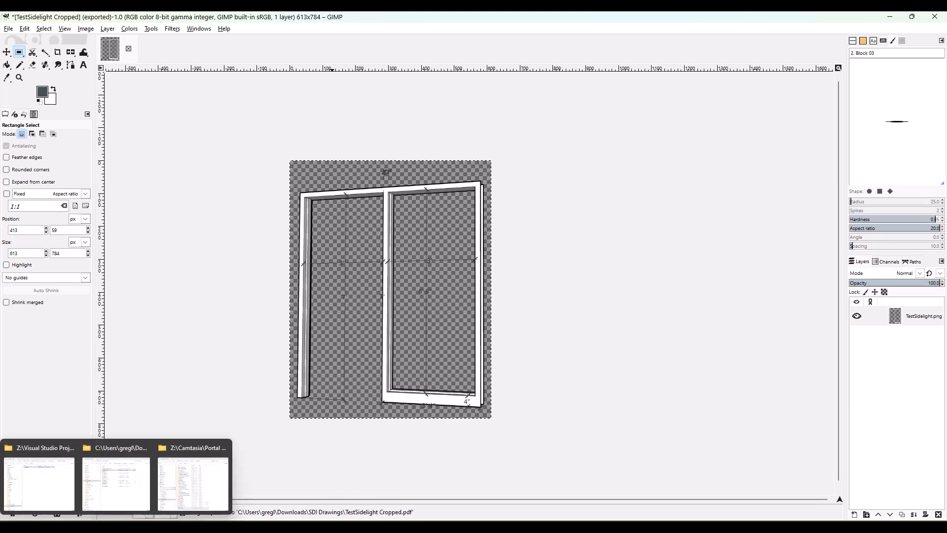
Switch to File Explorer, open TestSidelight Cropped.pdf to inspect the frame and its dimensions, and minimize the PDF viewer.
click(110, 500)
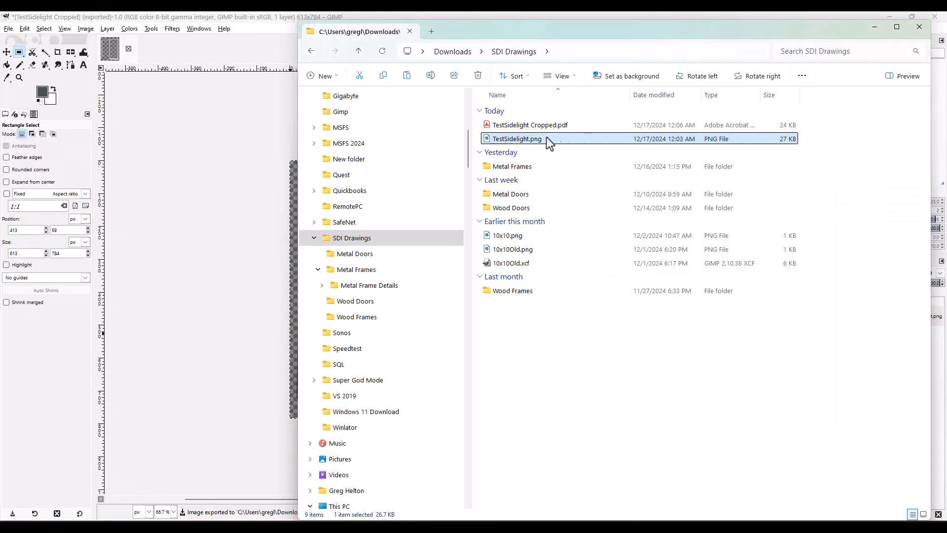
double_click(525, 125)
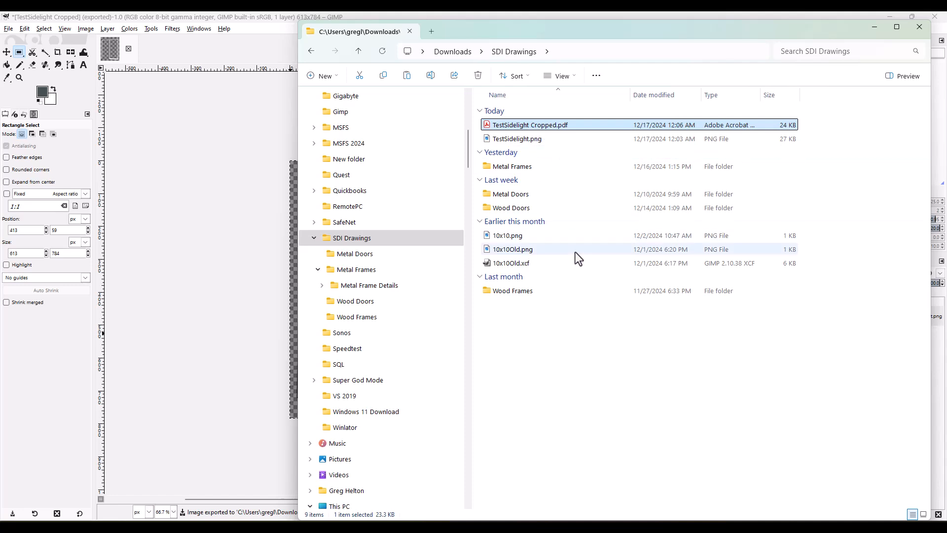
scroll(691, 243, down, 2)
scroll(692, 243, down, 4)
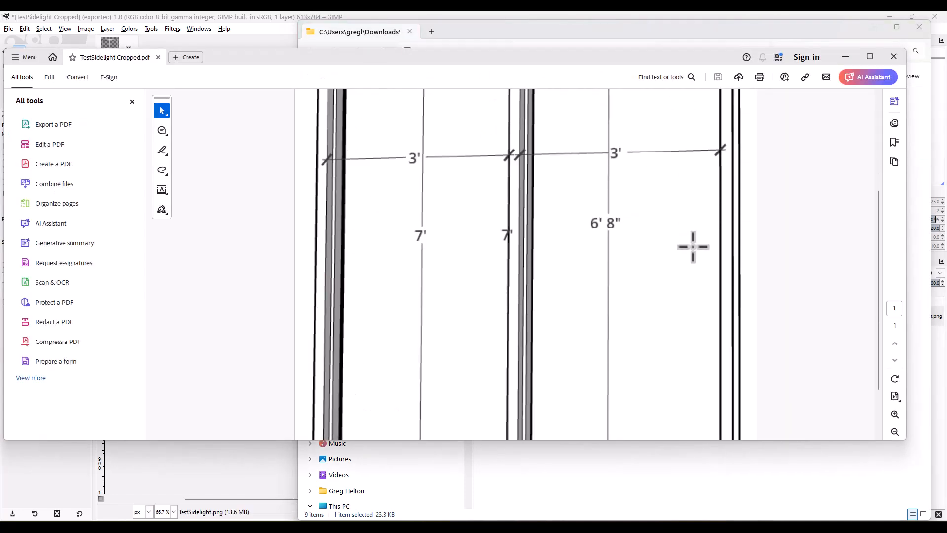
scroll(699, 254, up, 5)
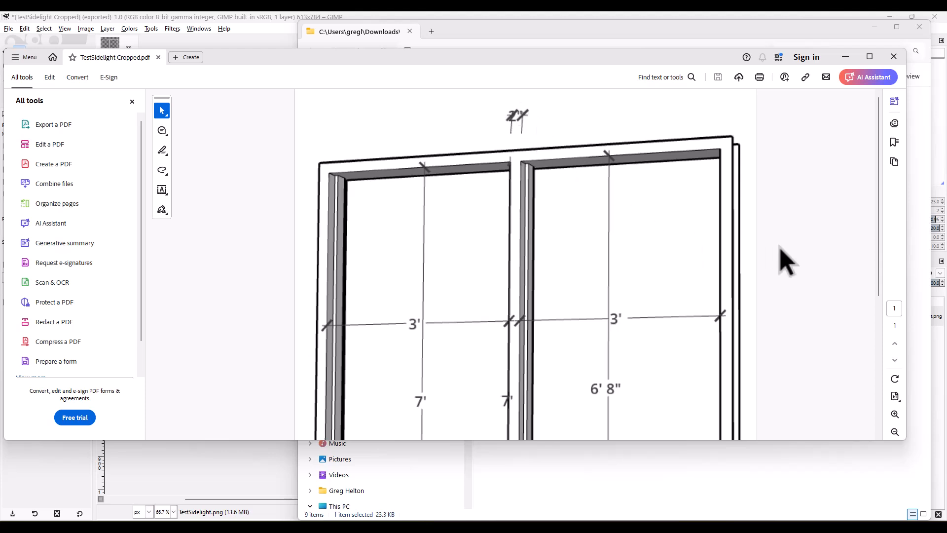
scroll(784, 259, down, 2)
scroll(784, 253, up, 2)
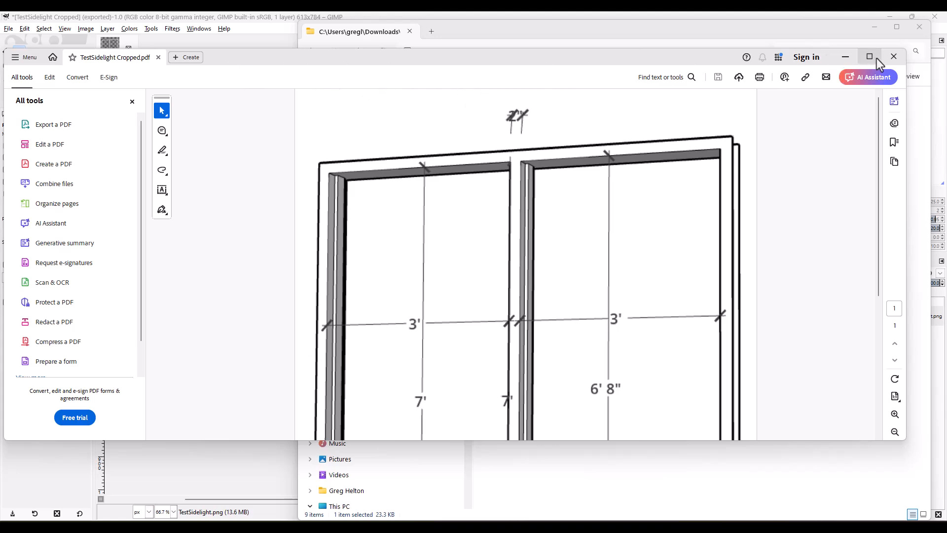
click(845, 57)
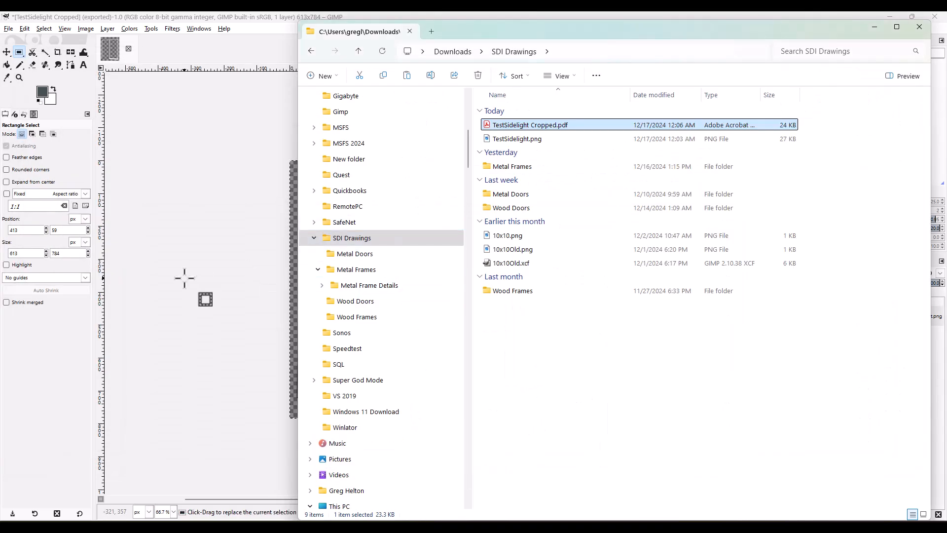
Return to GIMP and export the image as TestSidelight Cropped.png in the SDI Drawings folder with the offered PNG options.
click(186, 281)
click(6, 29)
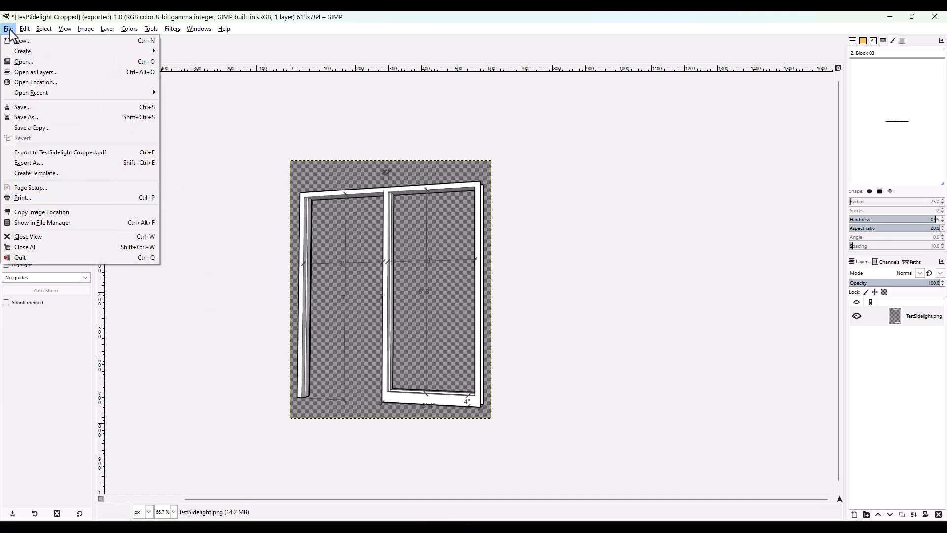
click(24, 163)
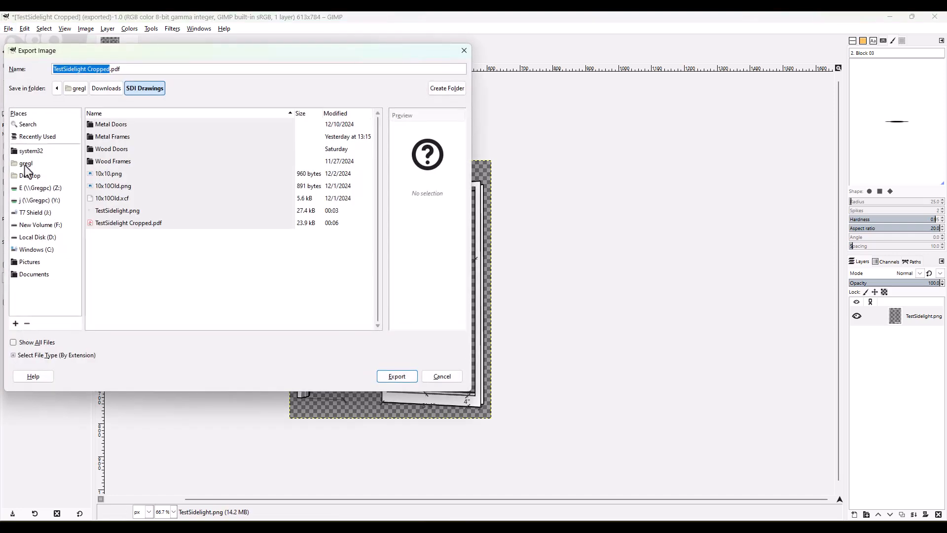
click(13, 354)
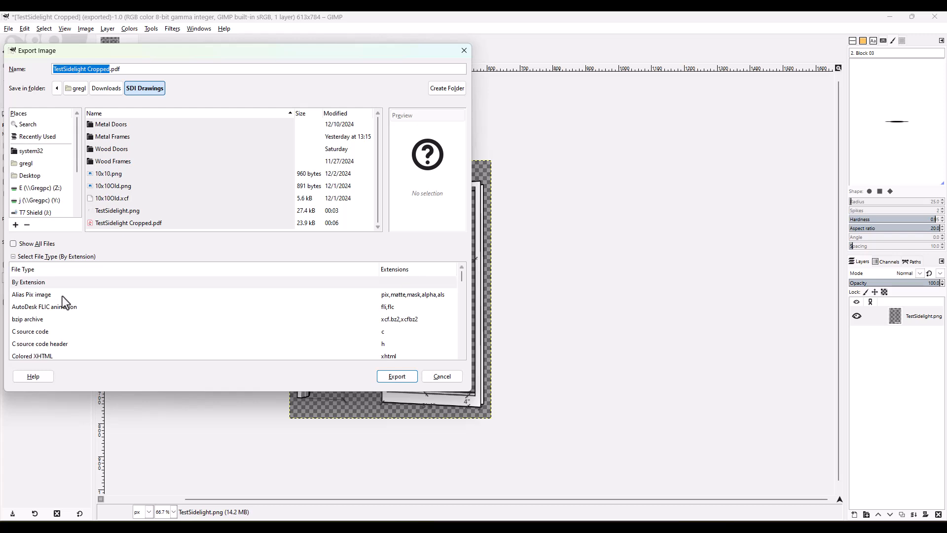
click(43, 283)
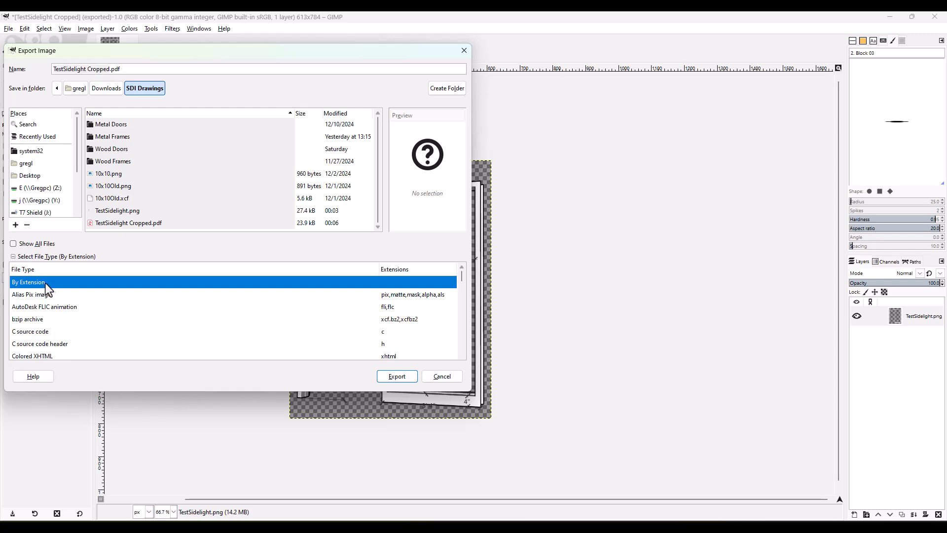
click(137, 67)
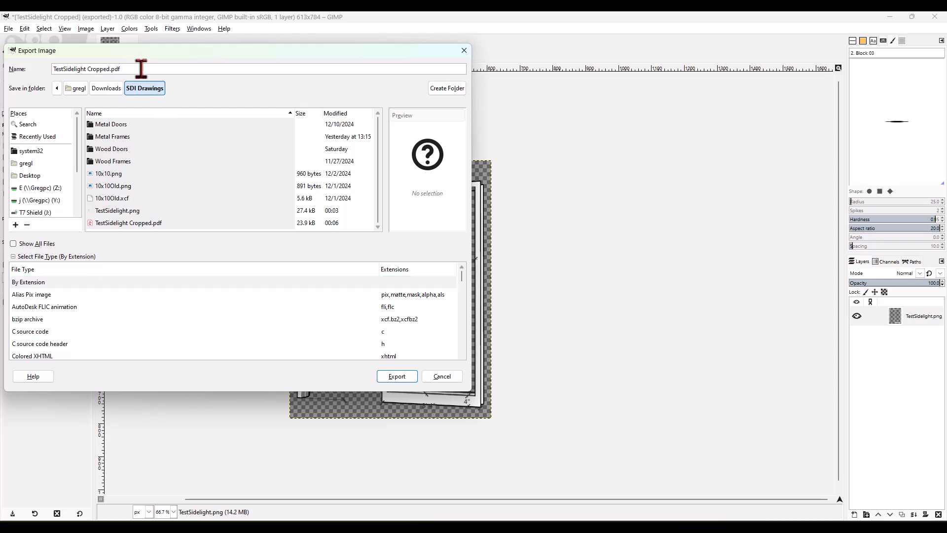
text(ng)
click(397, 376)
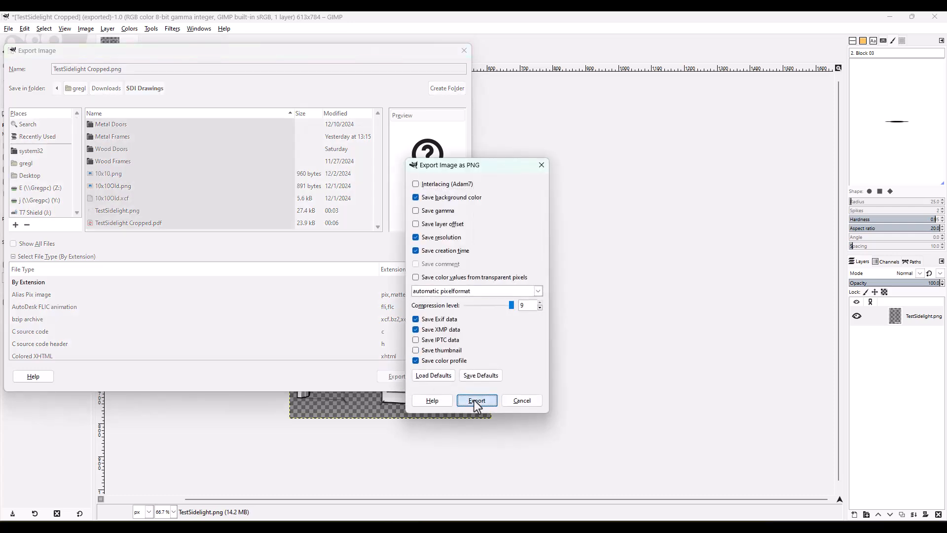
click(474, 400)
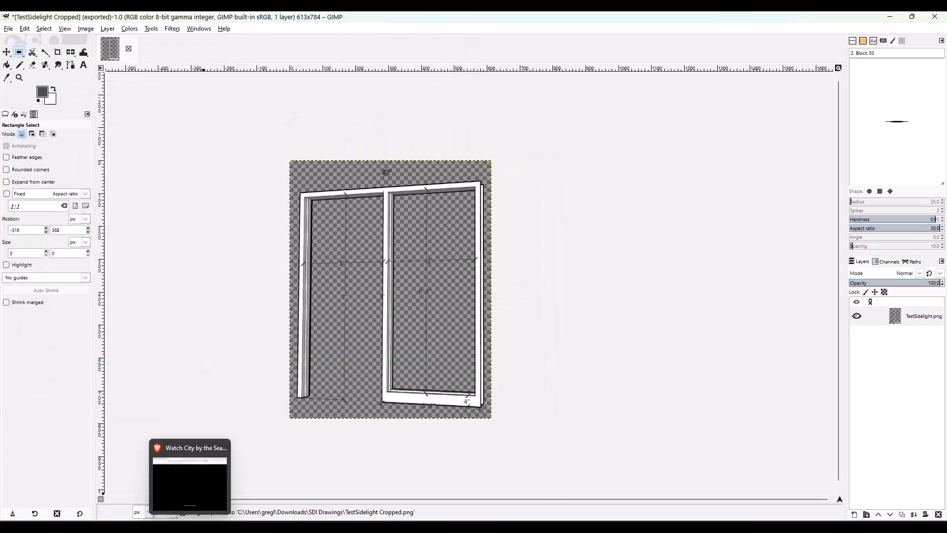
Switch to File Explorer, view TestSidelight Cropped.png from the SDI Drawings folder, and return to the SketchUp model.
mouse_move(116, 527)
click(116, 490)
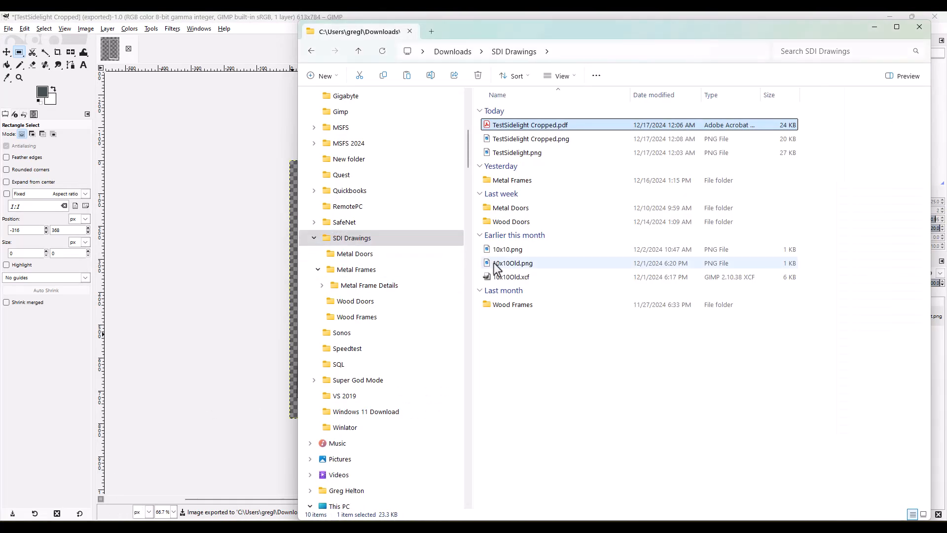
double_click(522, 139)
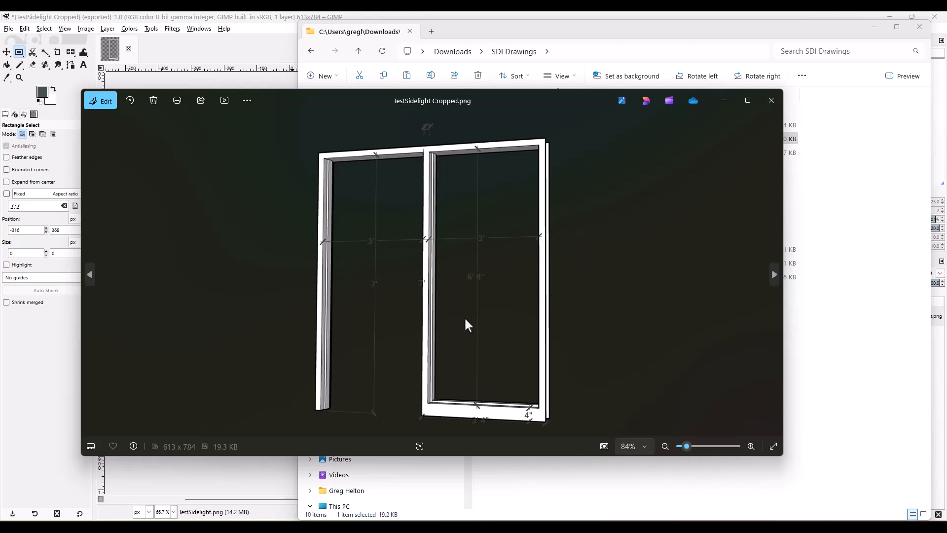
scroll(528, 328, up, 3)
scroll(529, 328, down, 3)
click(771, 101)
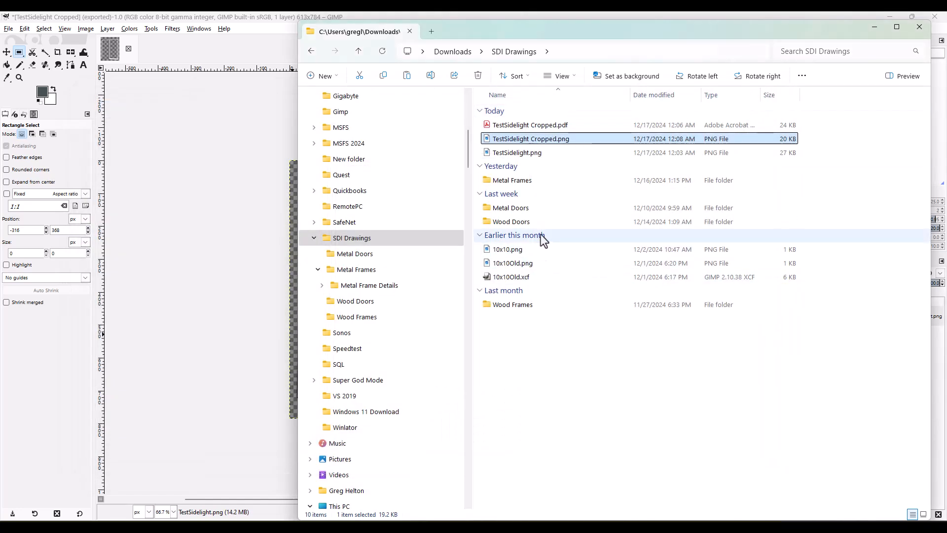
click(876, 28)
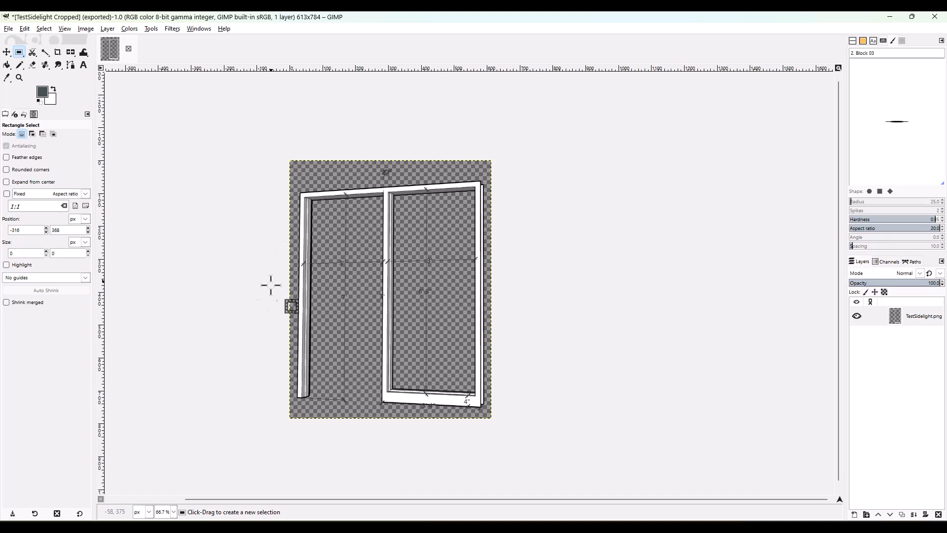
click(891, 17)
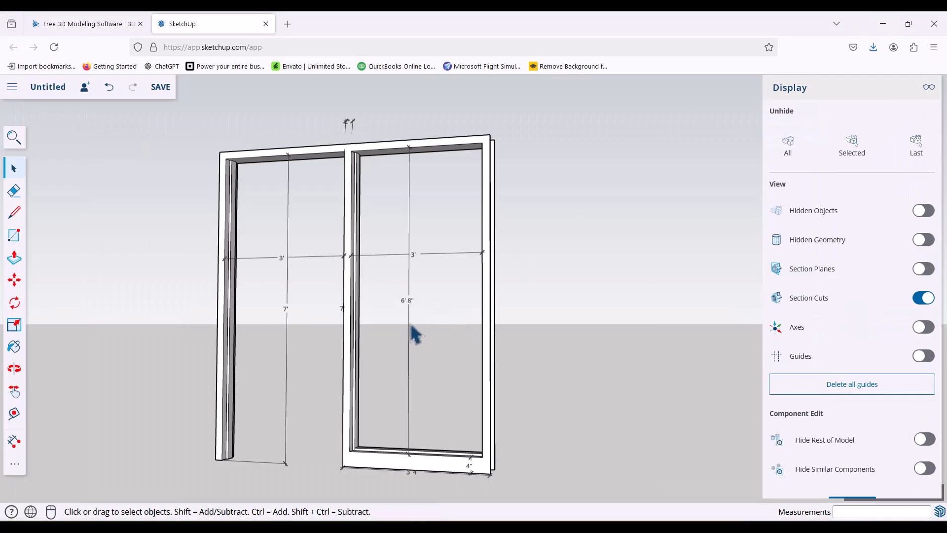